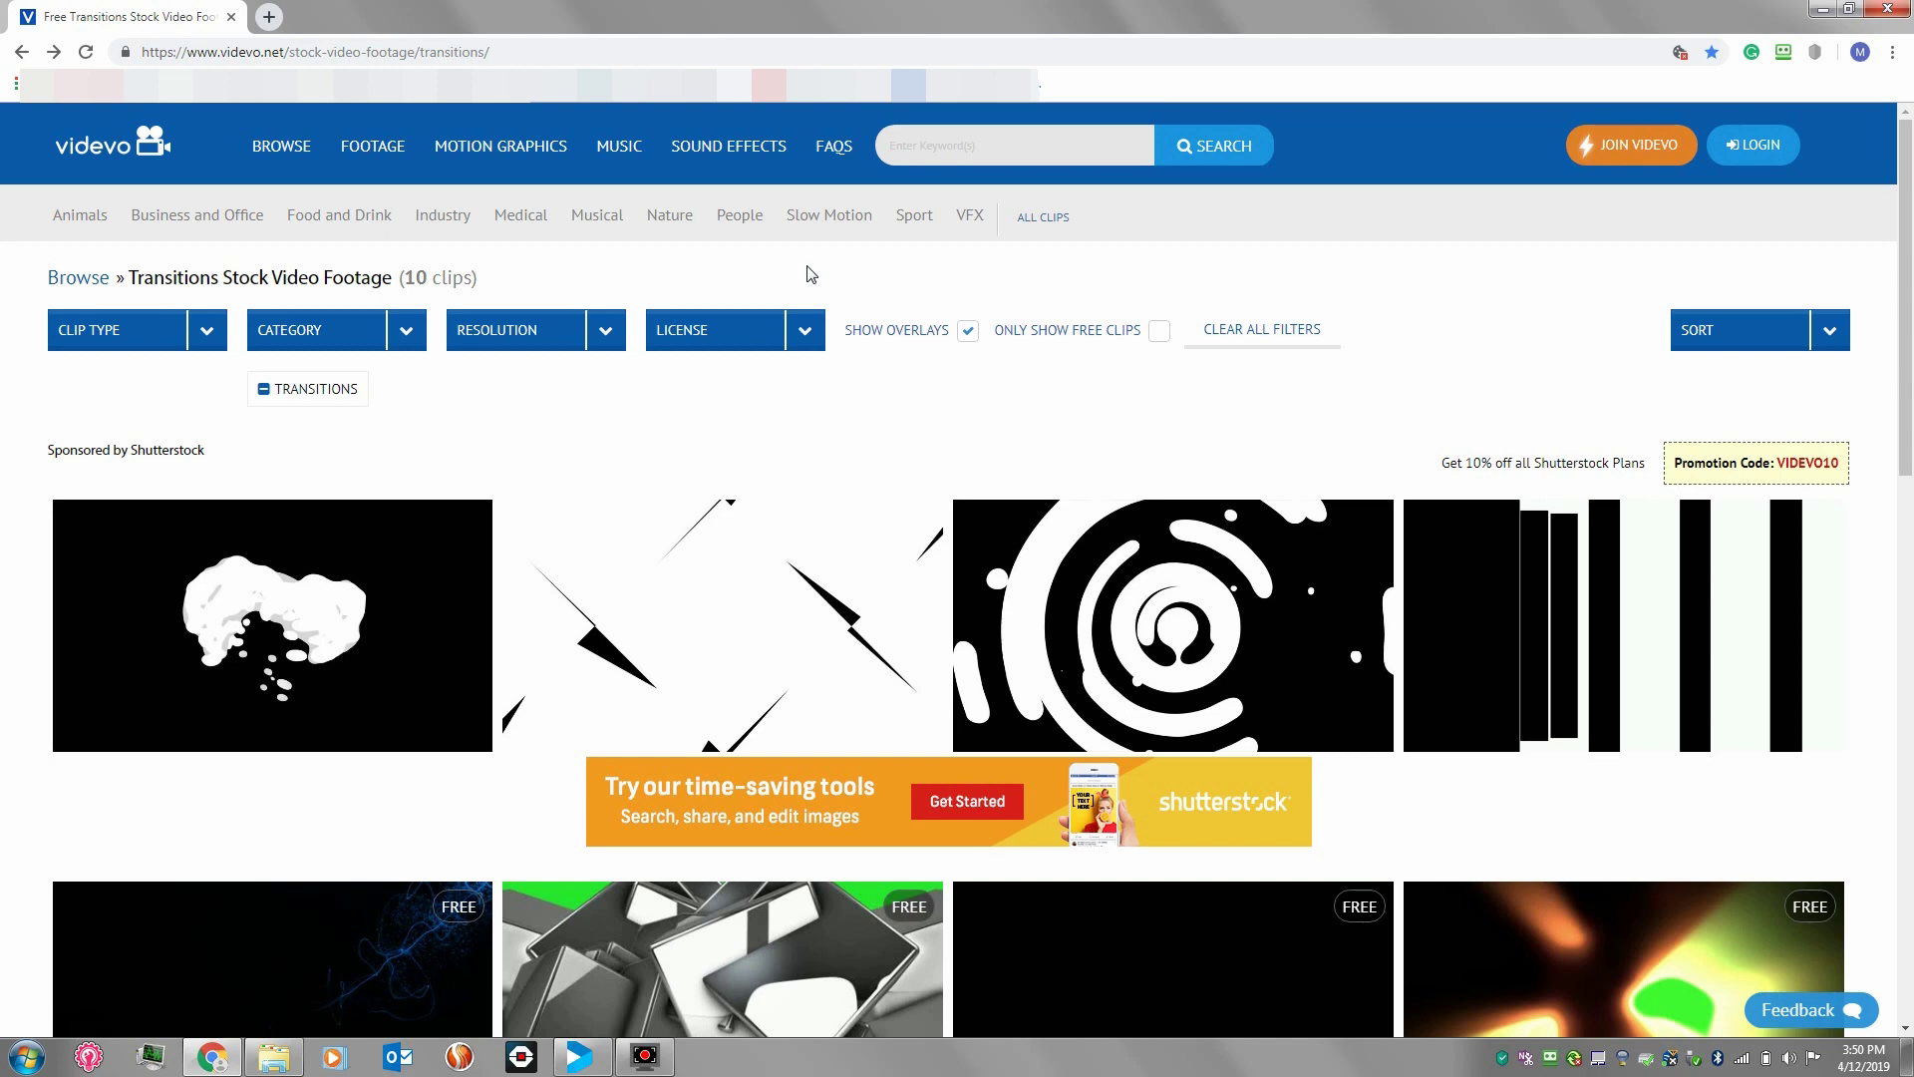
Open the Cube Transitions Green Screen clip page from Videvo's transitions stock footage grid
{"action": "scroll", "coordinate": [842, 585], "scroll_direction": "down", "scroll_amount": 3}
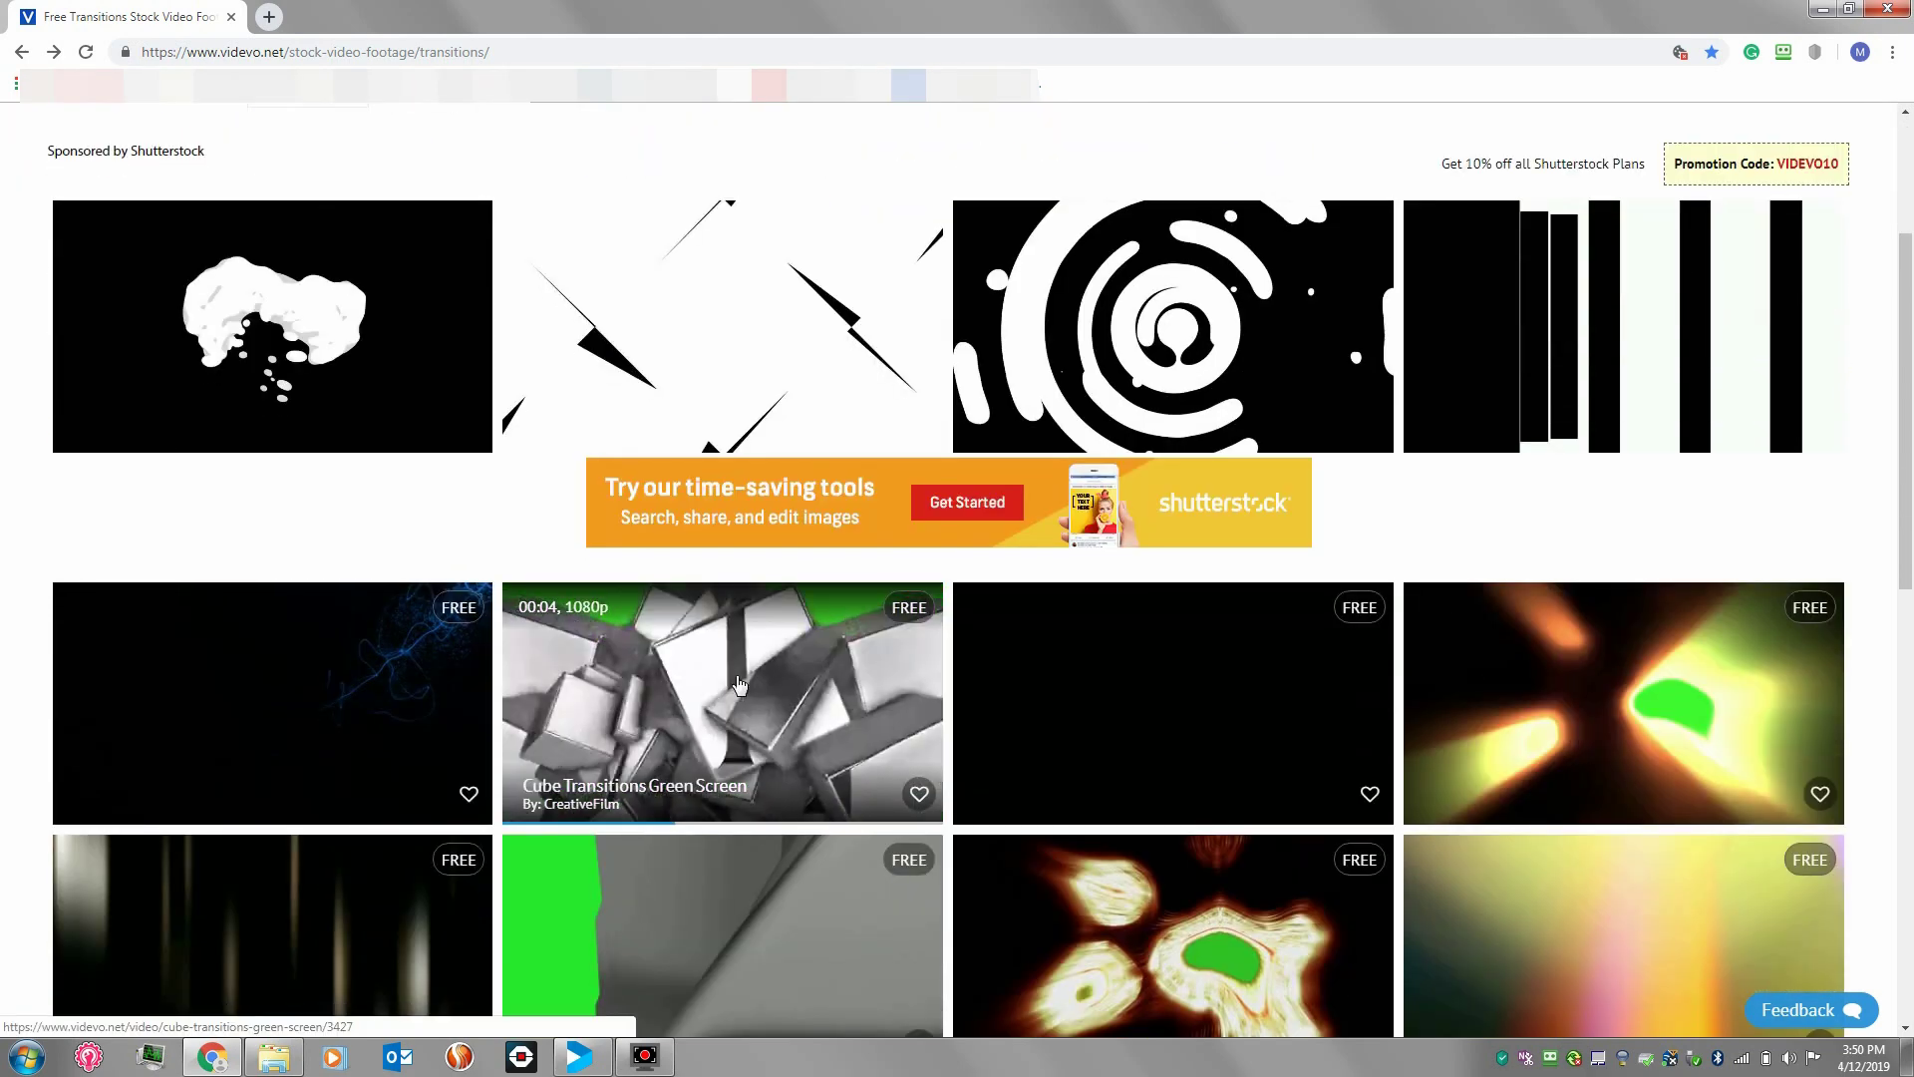
{"action": "scroll", "coordinate": [696, 698], "scroll_direction": "up", "scroll_amount": 3}
{"action": "left_click", "coordinate": [238, 48]}
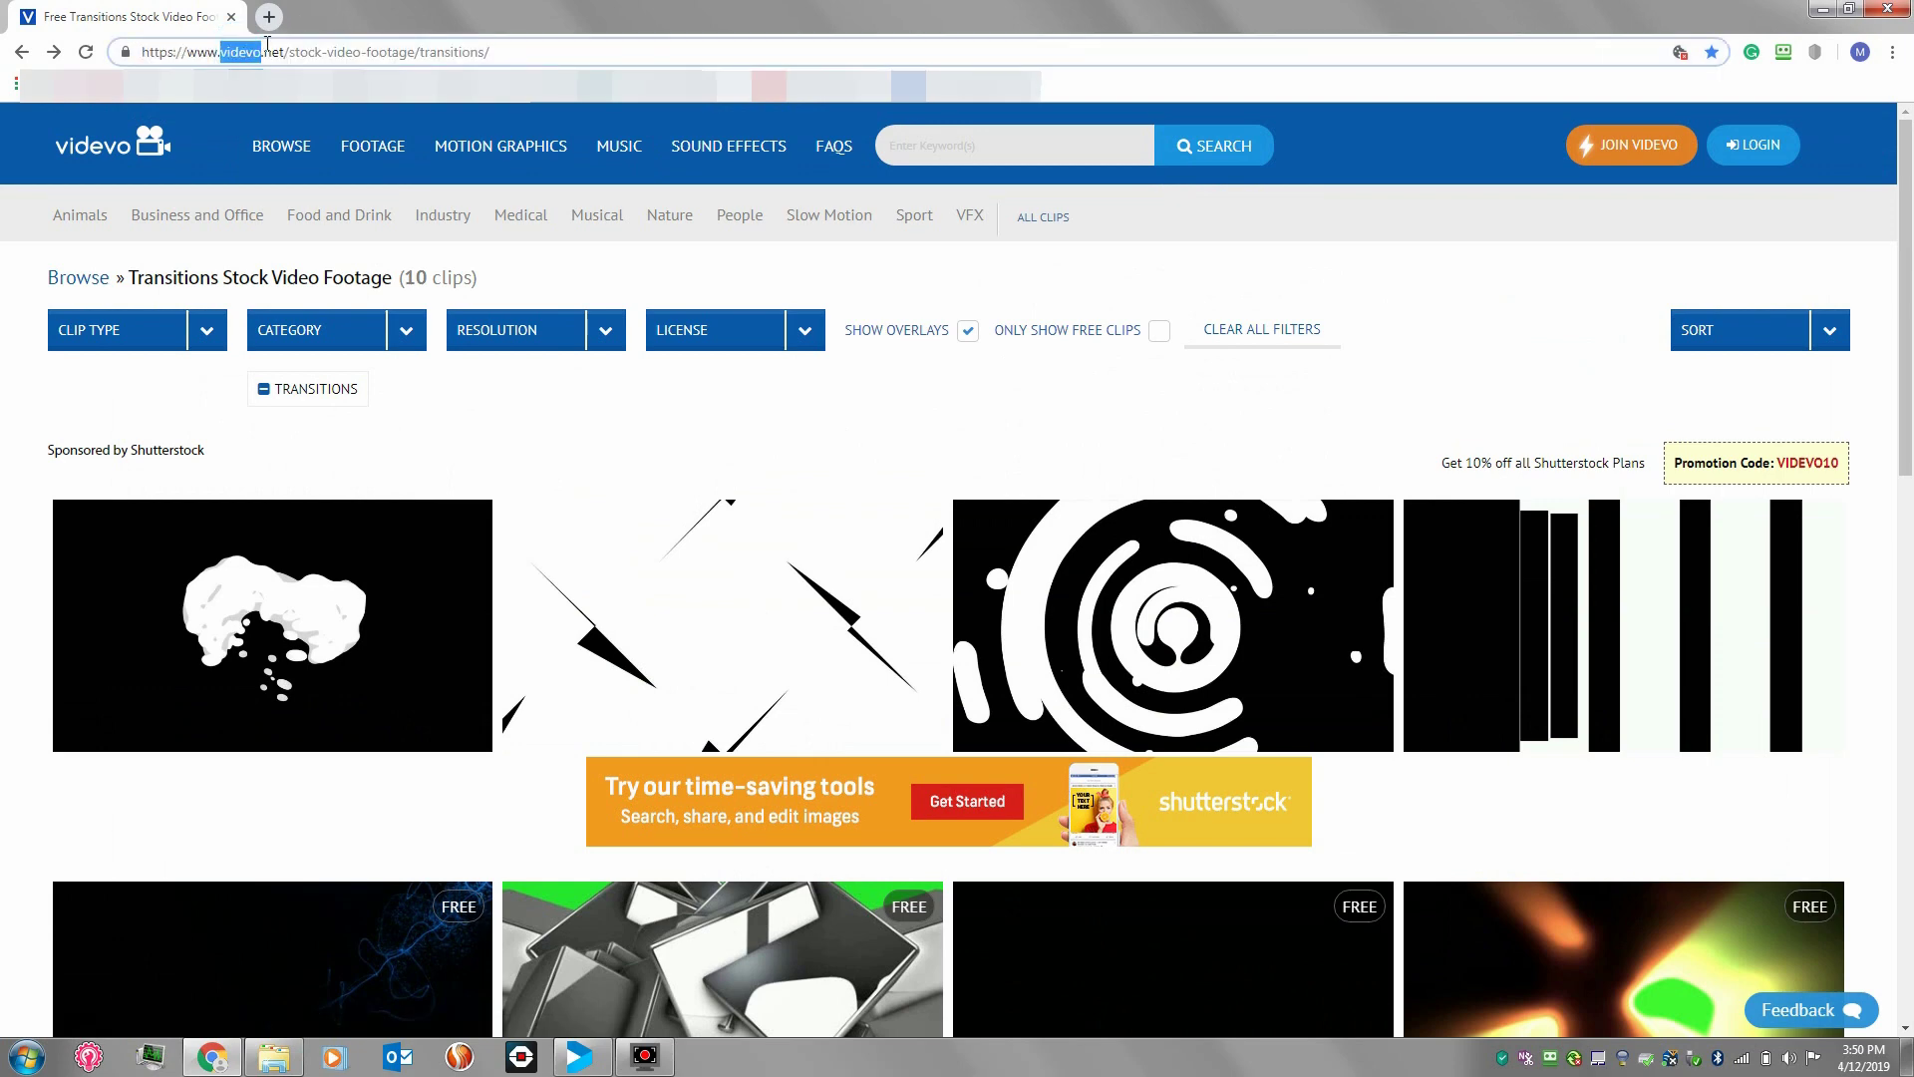
{"action": "left_click", "coordinate": [522, 48]}
{"action": "left_click_drag", "start_coordinate": [521, 48], "coordinate": [74, 60]}
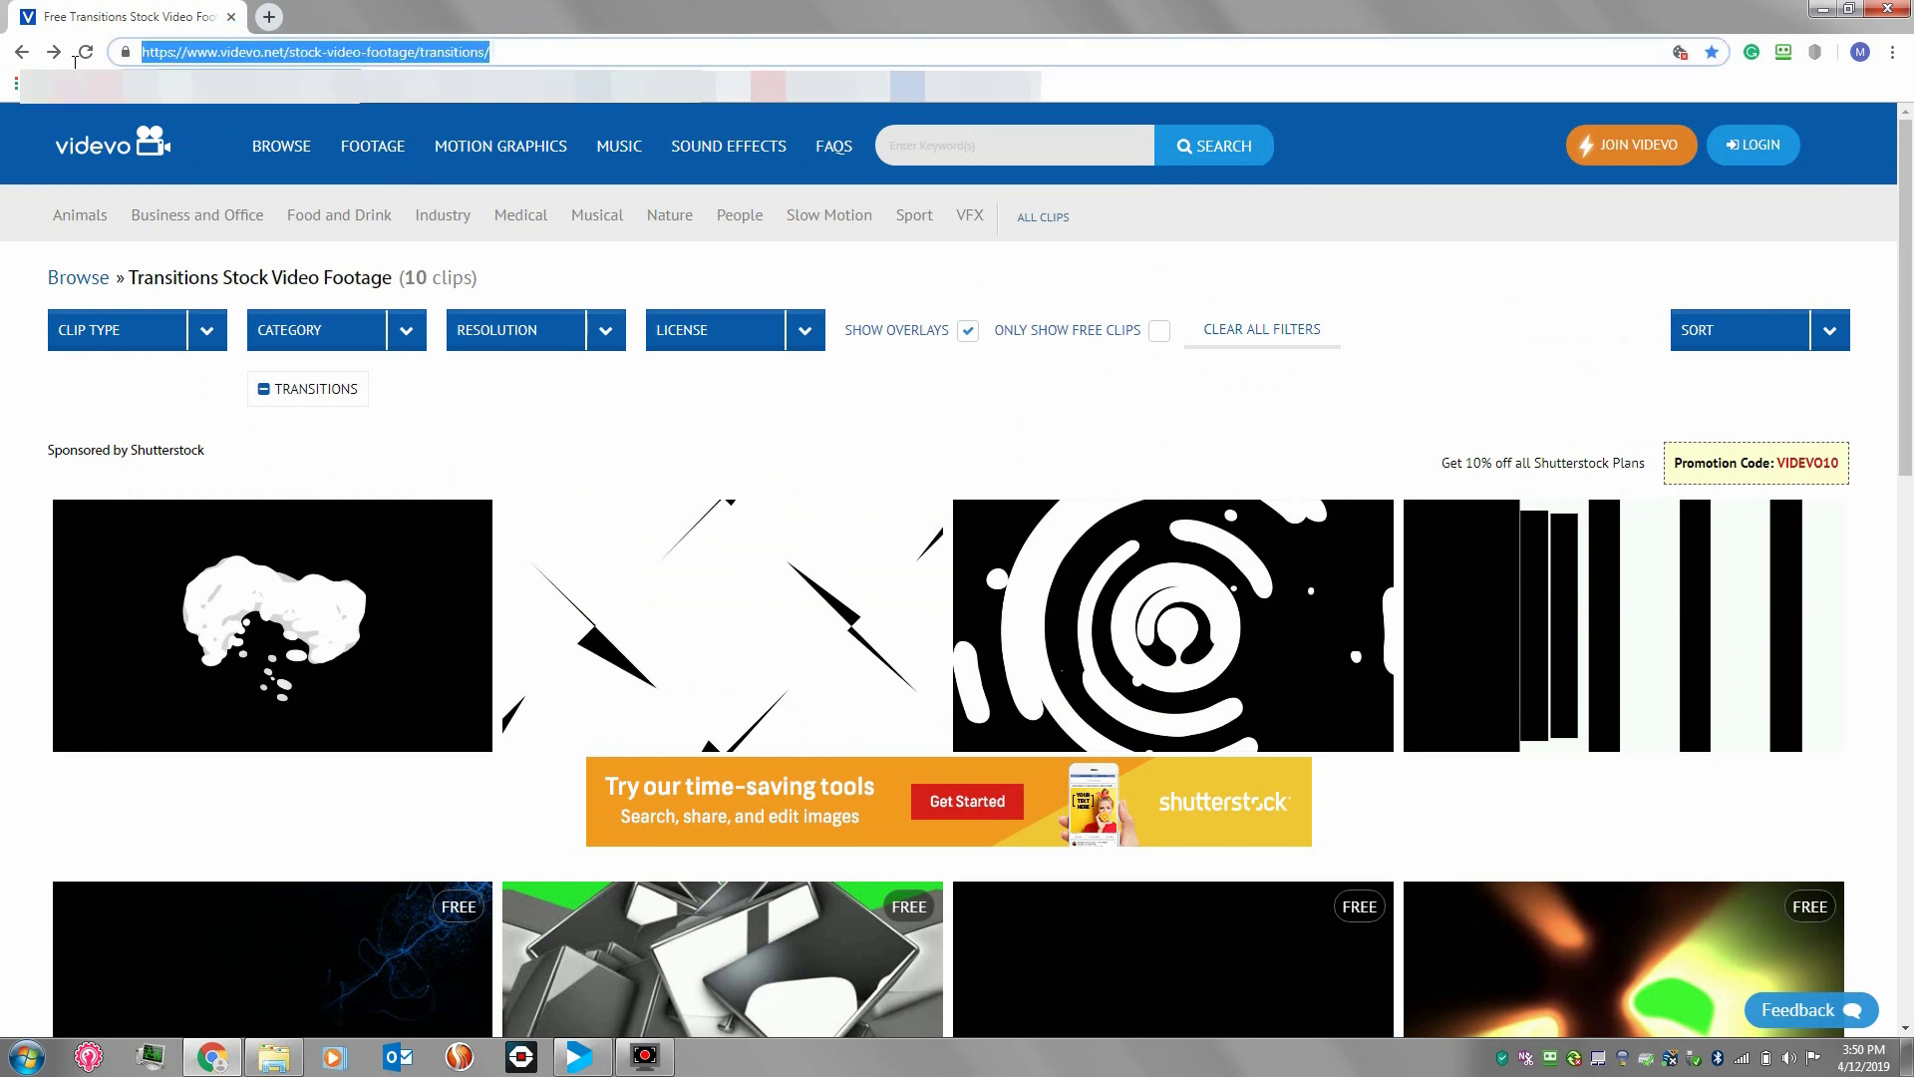
{"action": "left_click", "coordinate": [811, 462]}
{"action": "scroll", "coordinate": [811, 461], "scroll_direction": "down", "scroll_amount": 6}
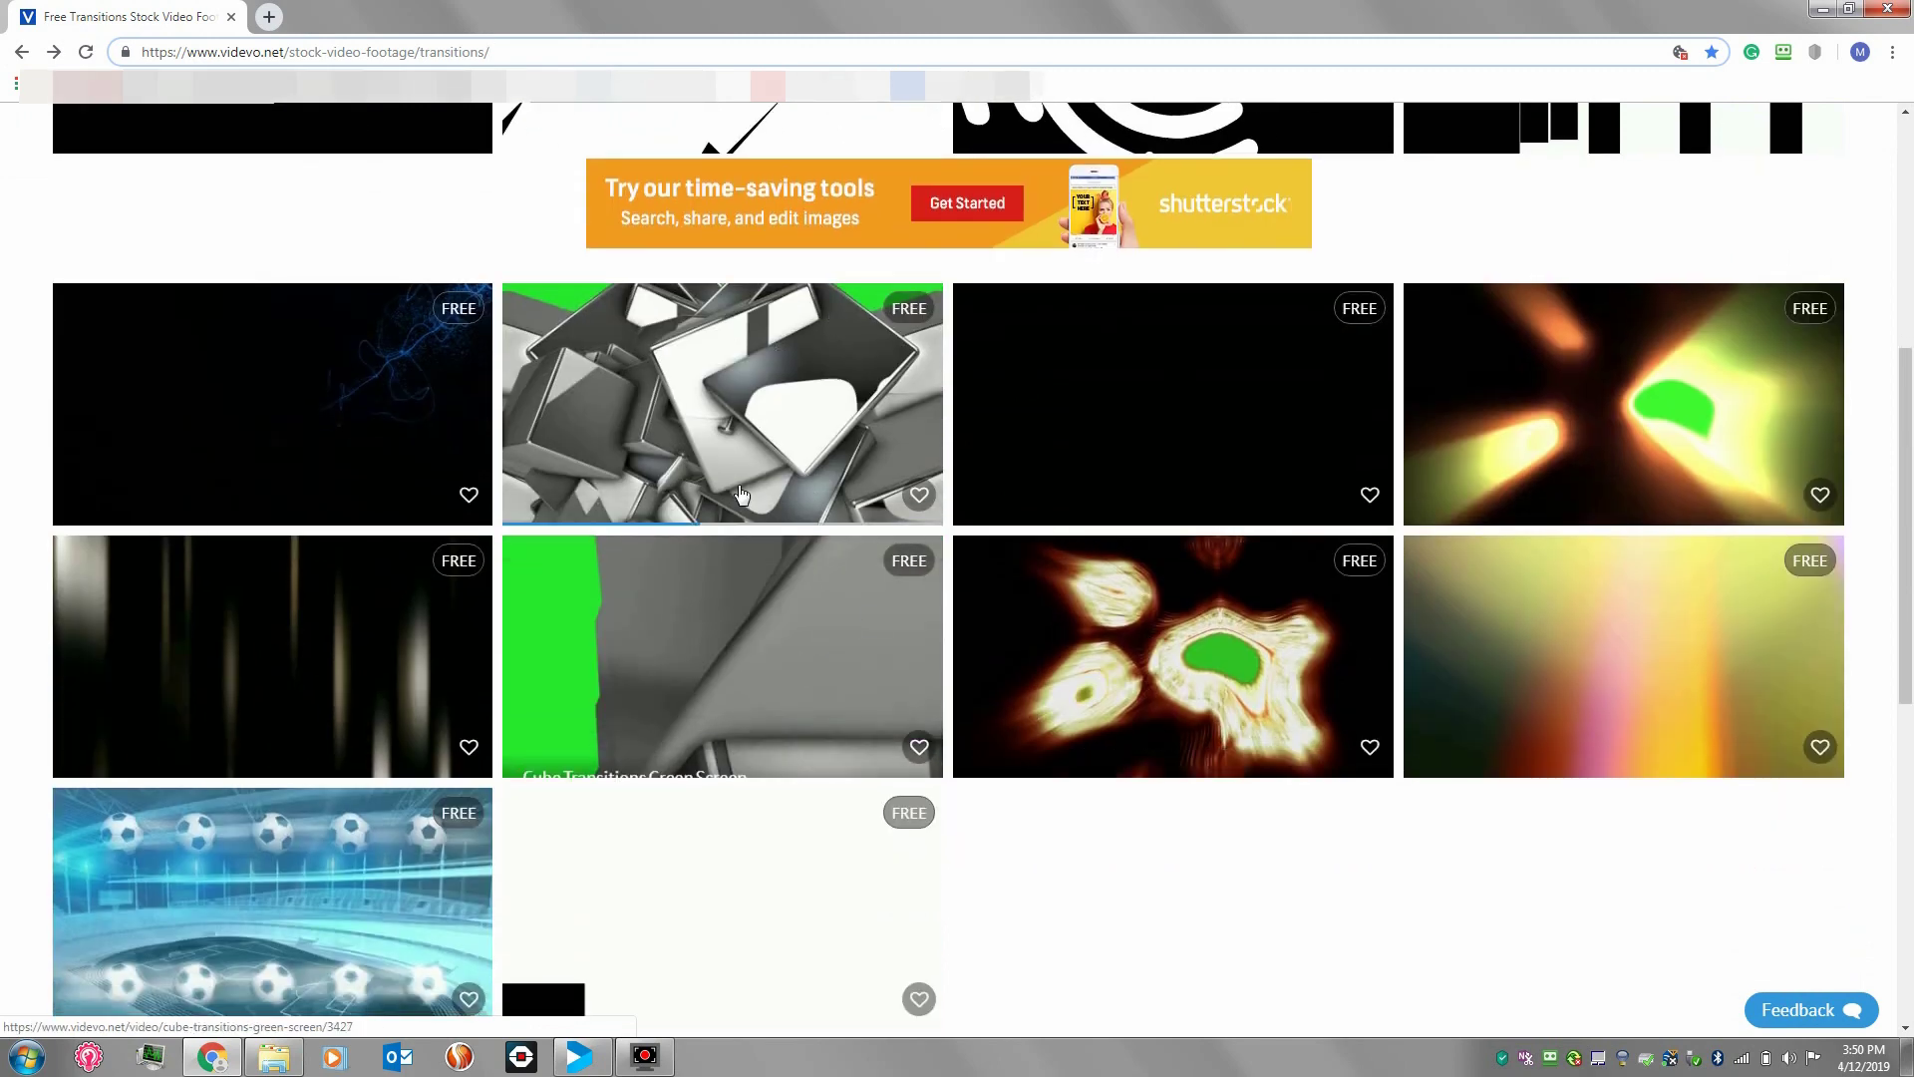
{"action": "left_click", "coordinate": [695, 610]}
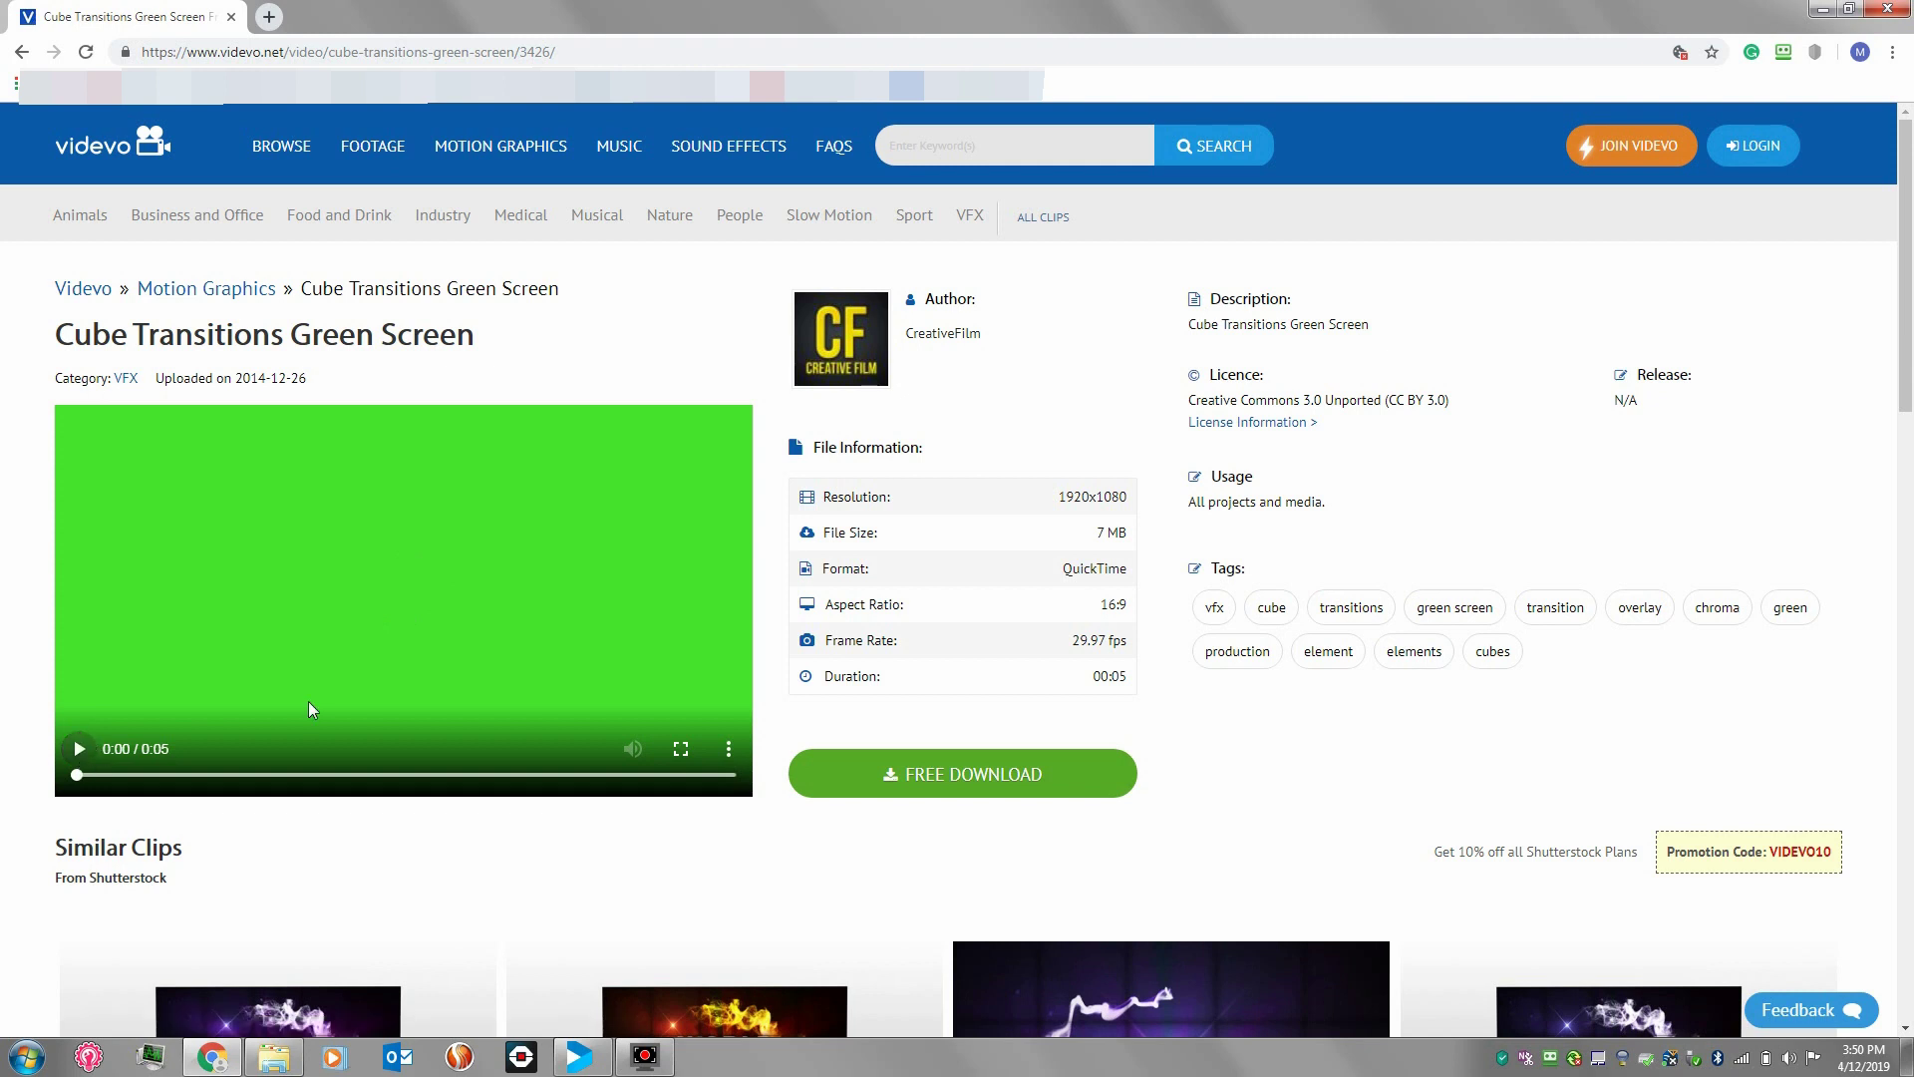
Preview the Cube Transitions clip, then download it free as a .mov file
{"action": "left_click", "coordinate": [81, 754]}
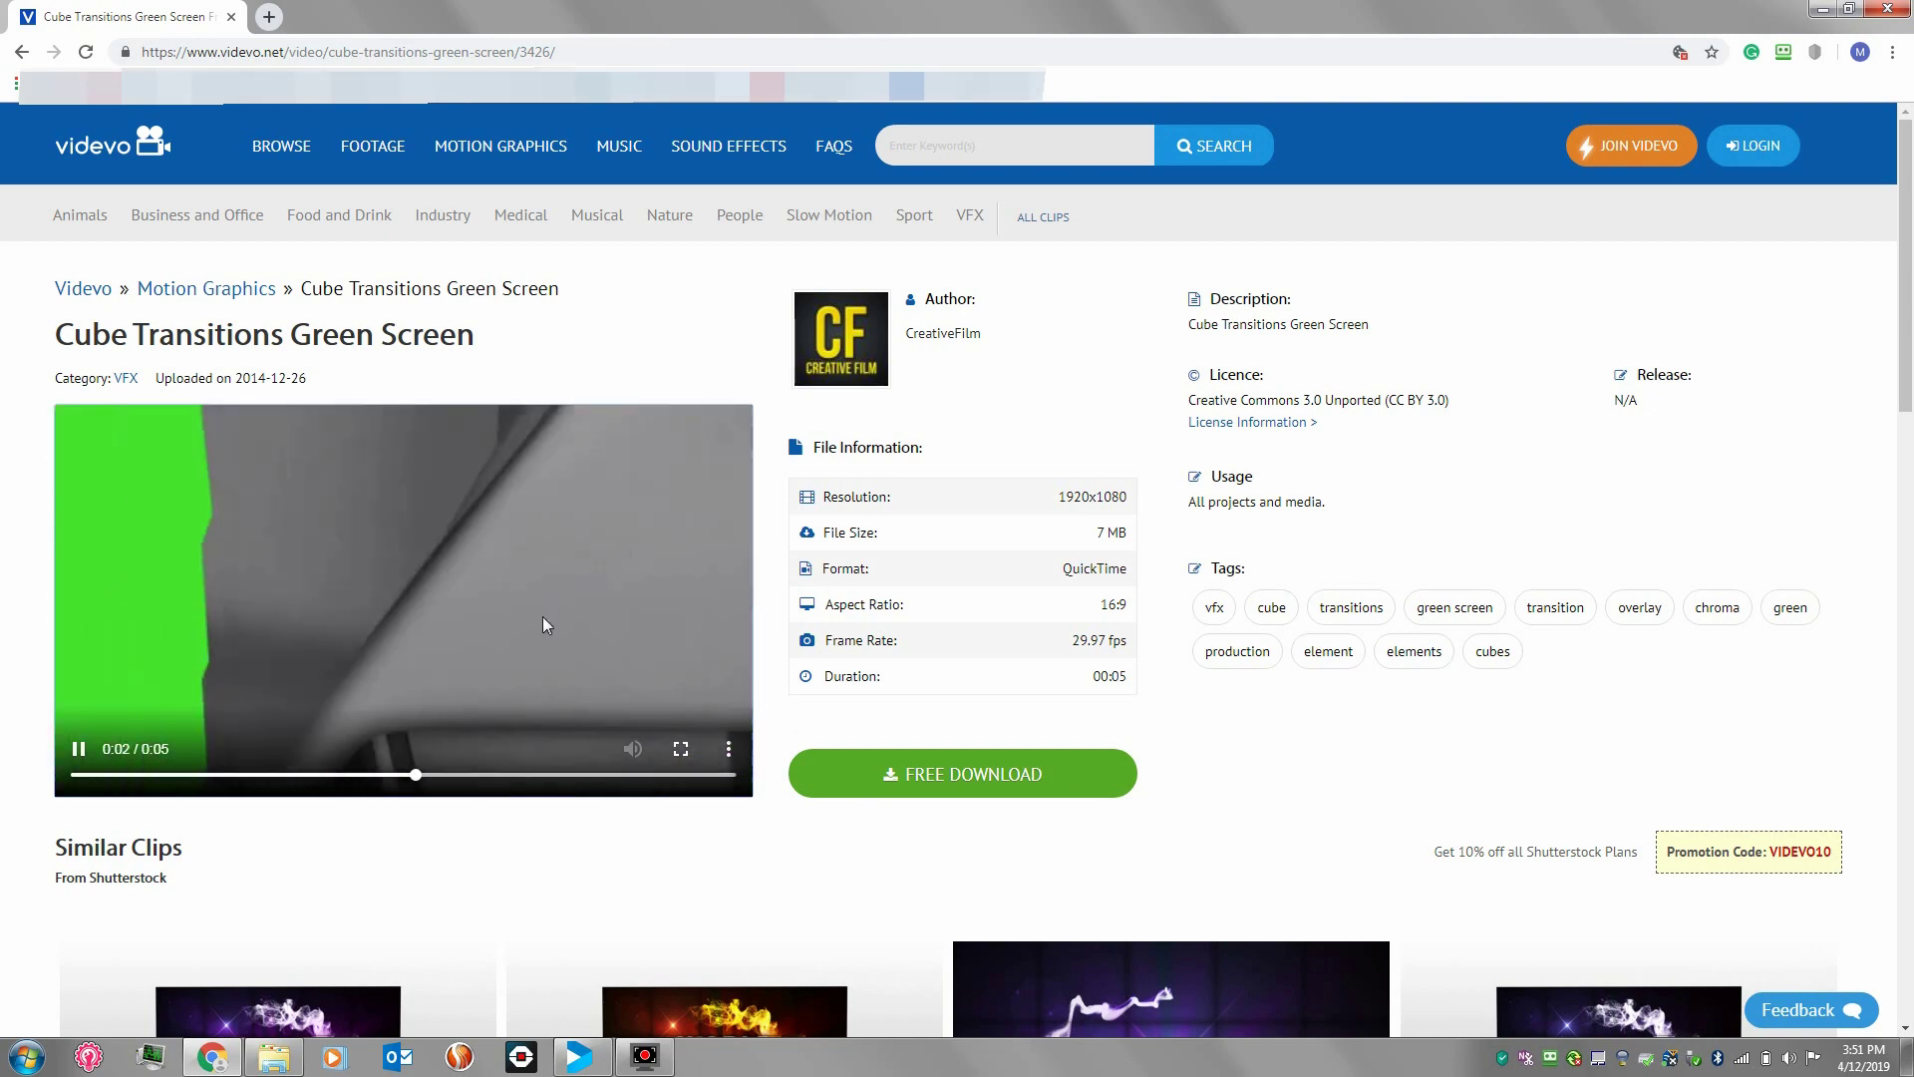
{"action": "left_click", "coordinate": [80, 752]}
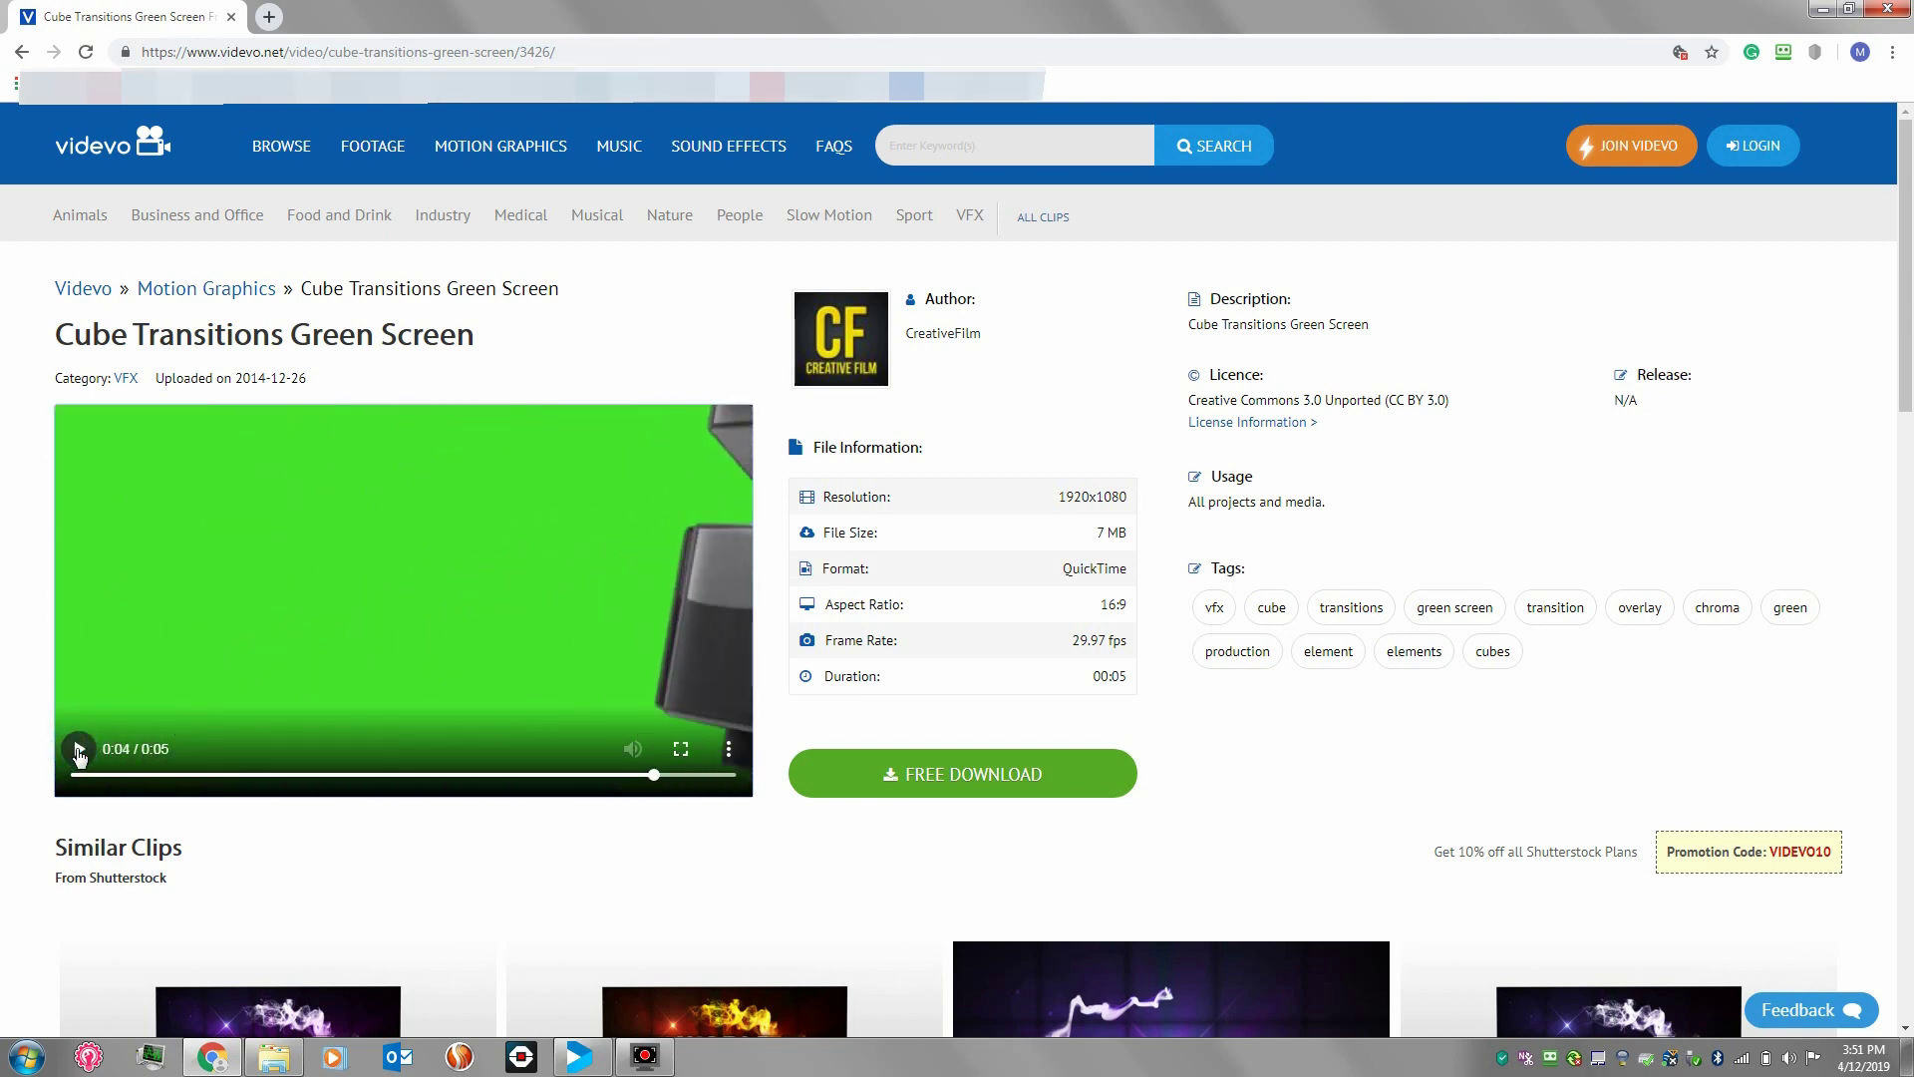
{"action": "left_click", "coordinate": [922, 775]}
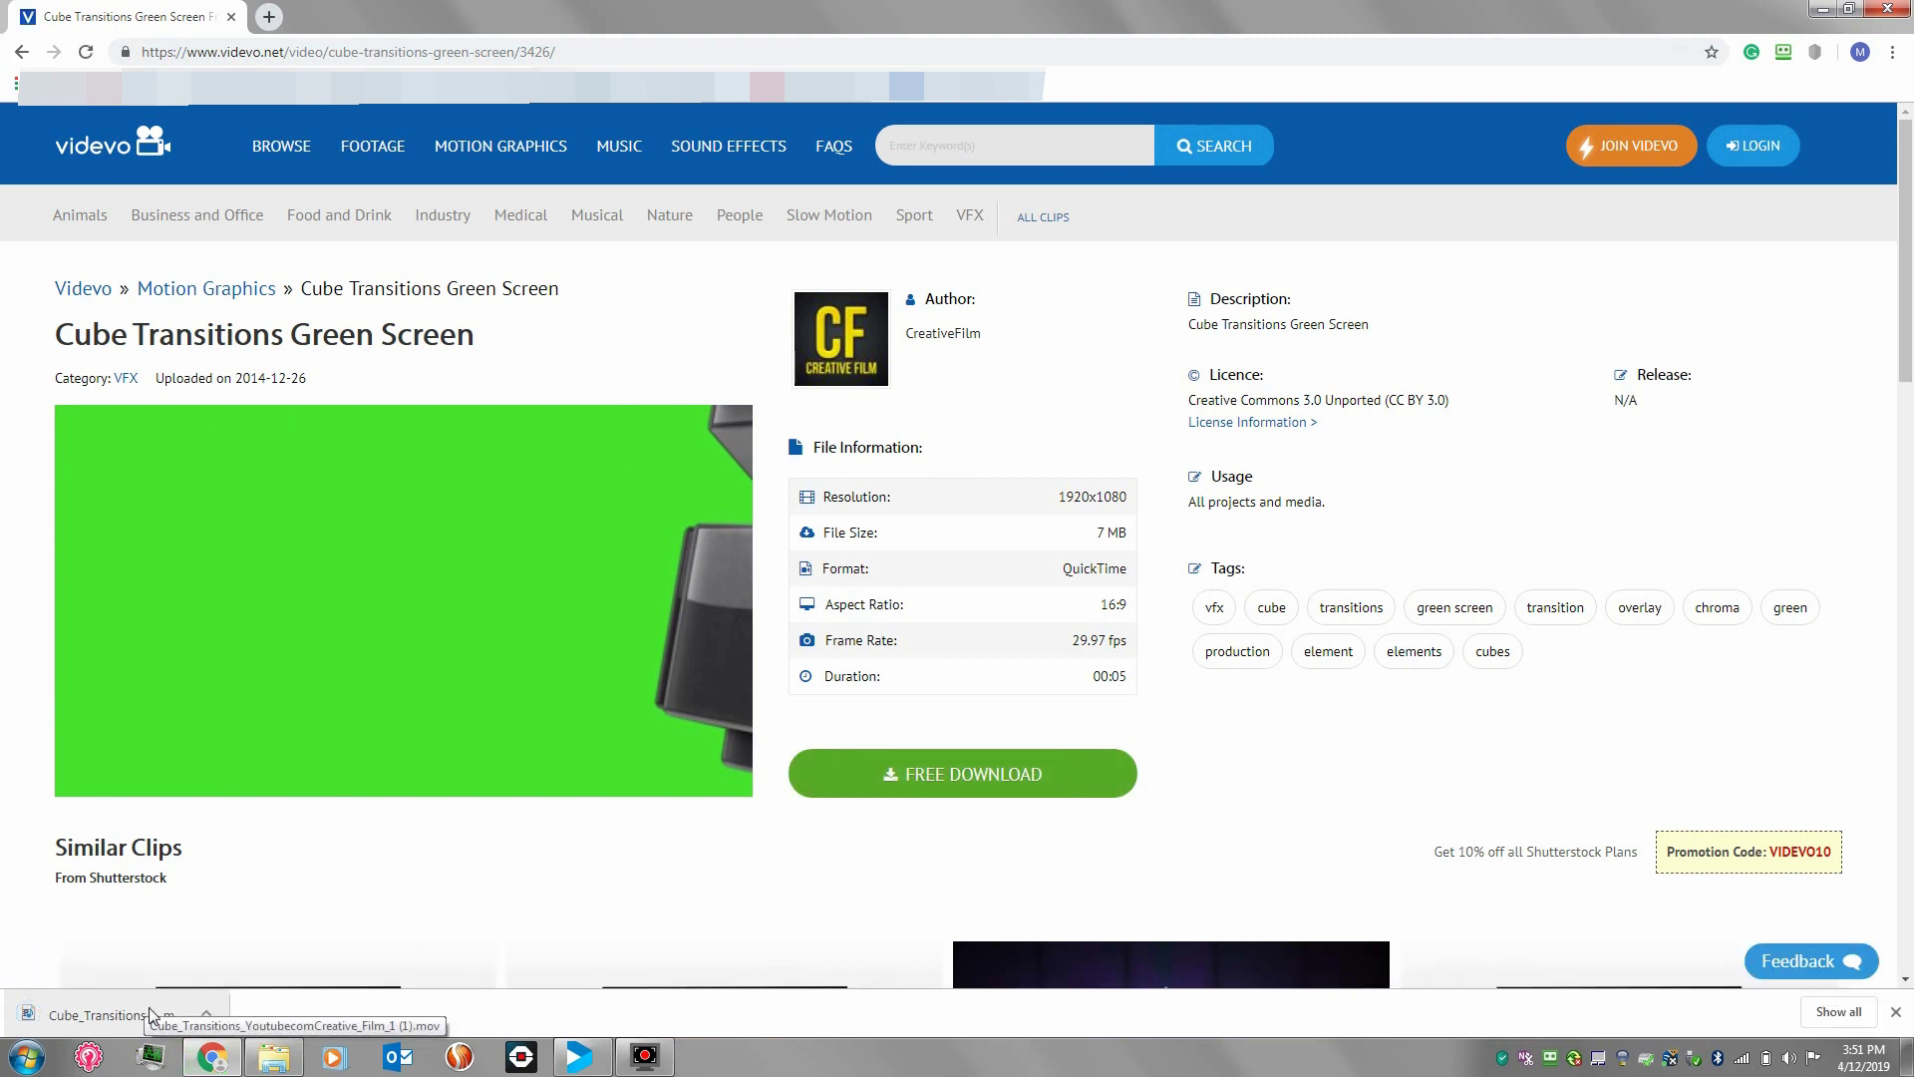
Play Cube_Transitions_YoutubecomCreative_Film_1.mov from the Green Screen Transitions folder, then close the player
{"action": "left_click", "coordinate": [284, 1062]}
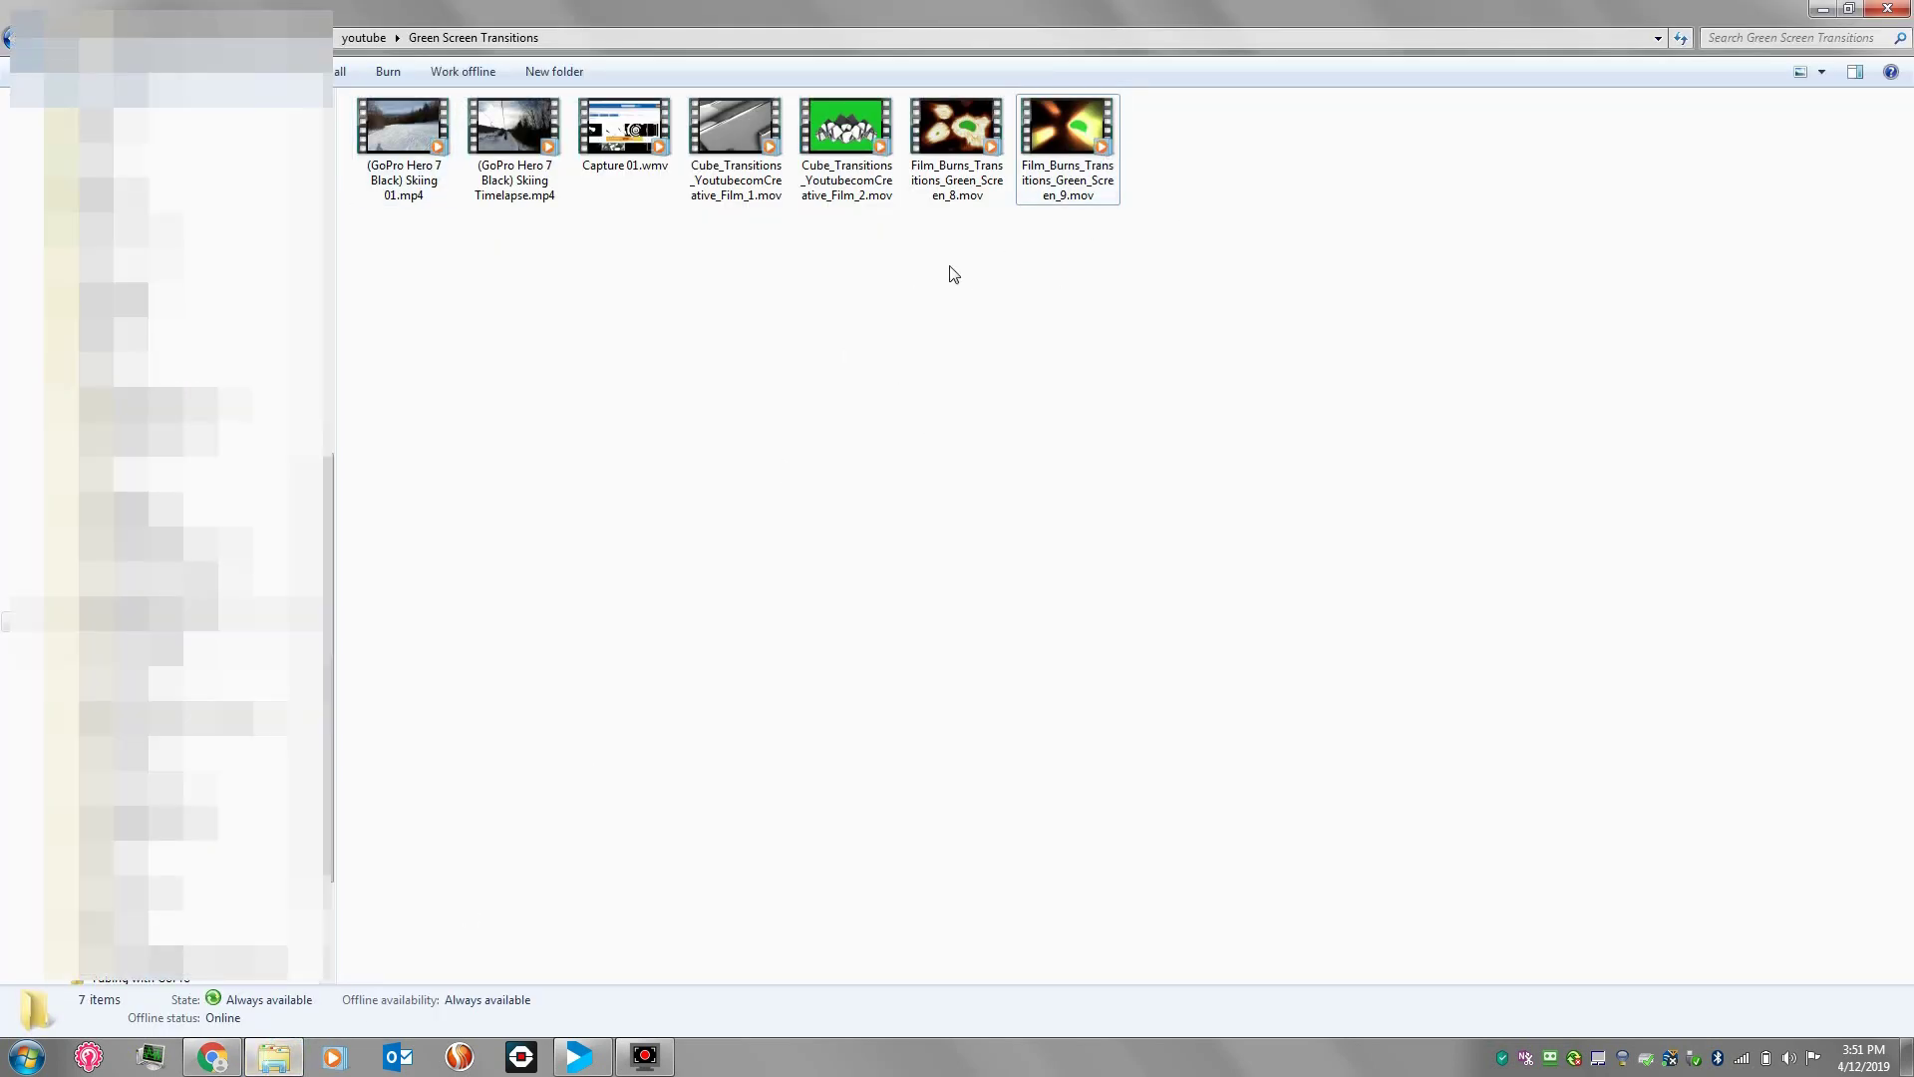
{"action": "left_click", "coordinate": [728, 134]}
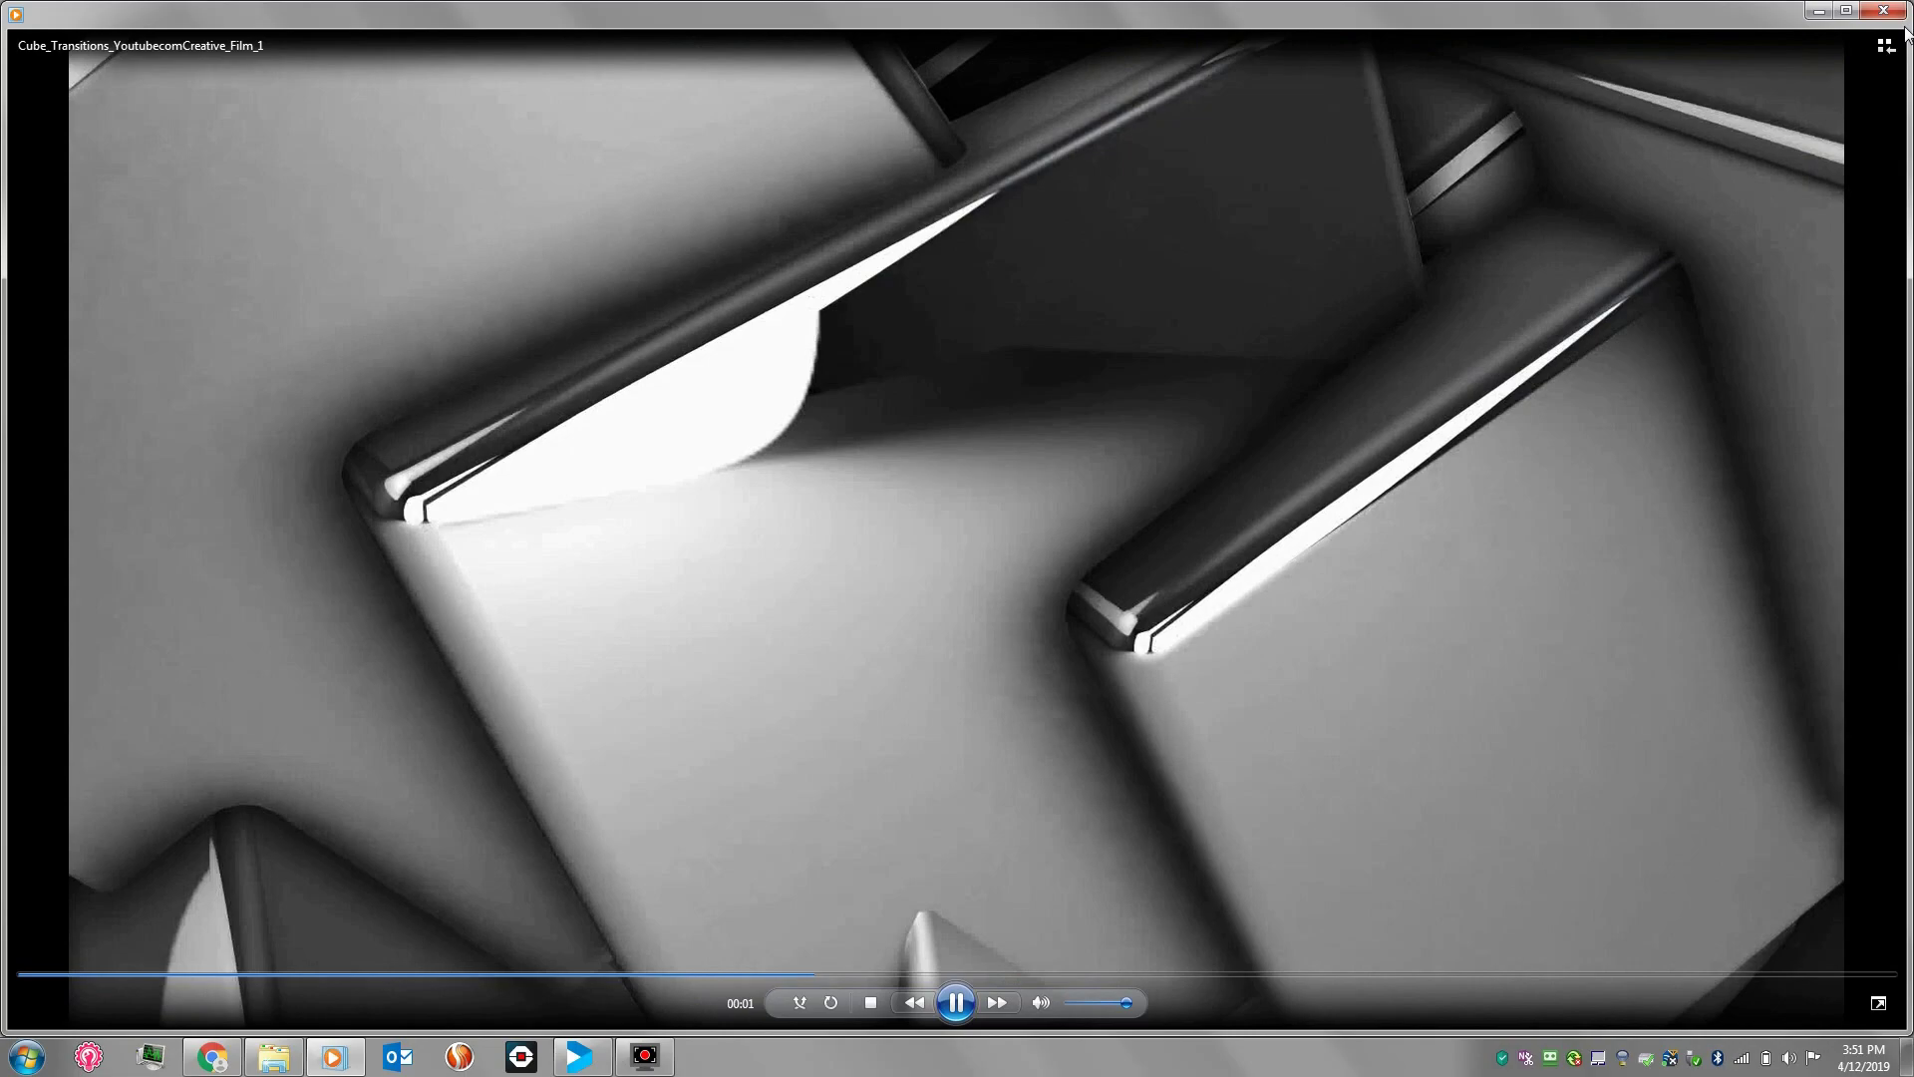
{"action": "left_click", "coordinate": [1883, 10]}
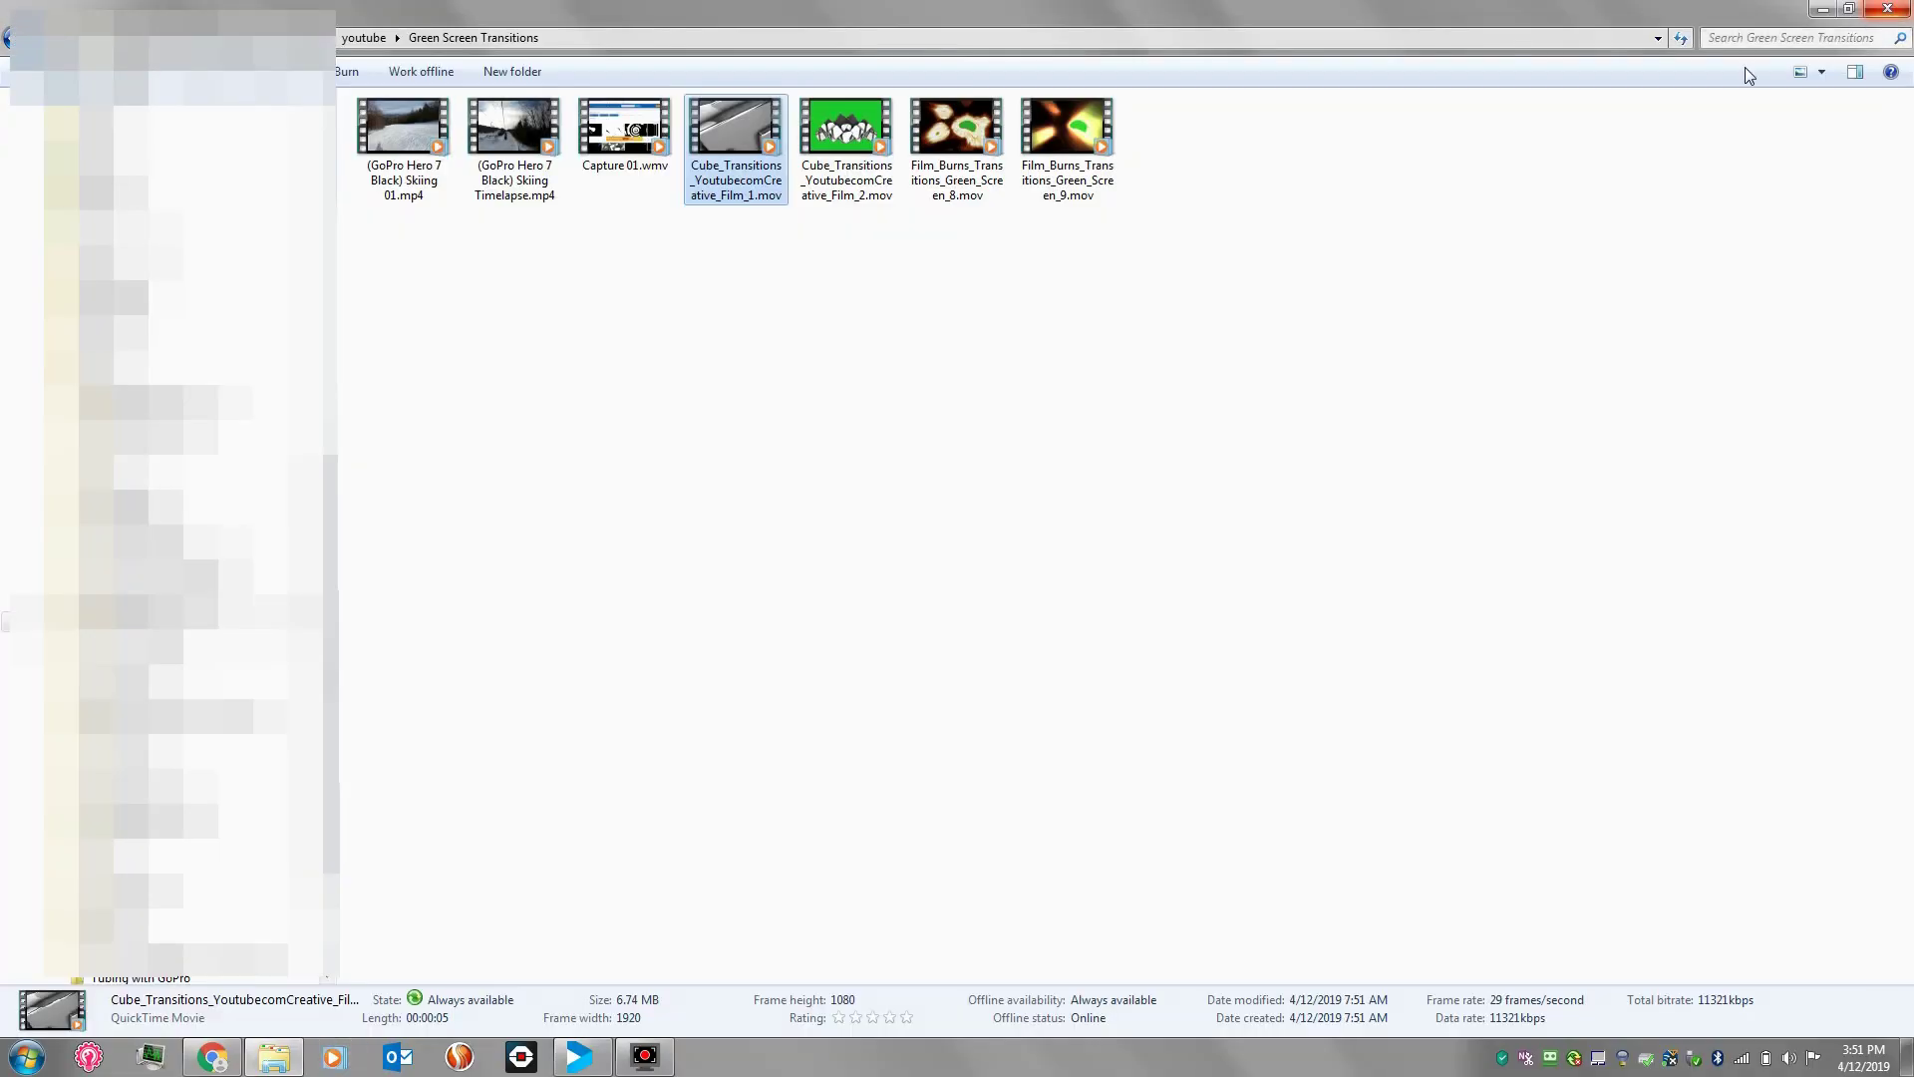
Import the two GoPro Hero 7 Black skiing .mp4 files into VideoStudio's media library
{"action": "left_click", "coordinate": [584, 1056]}
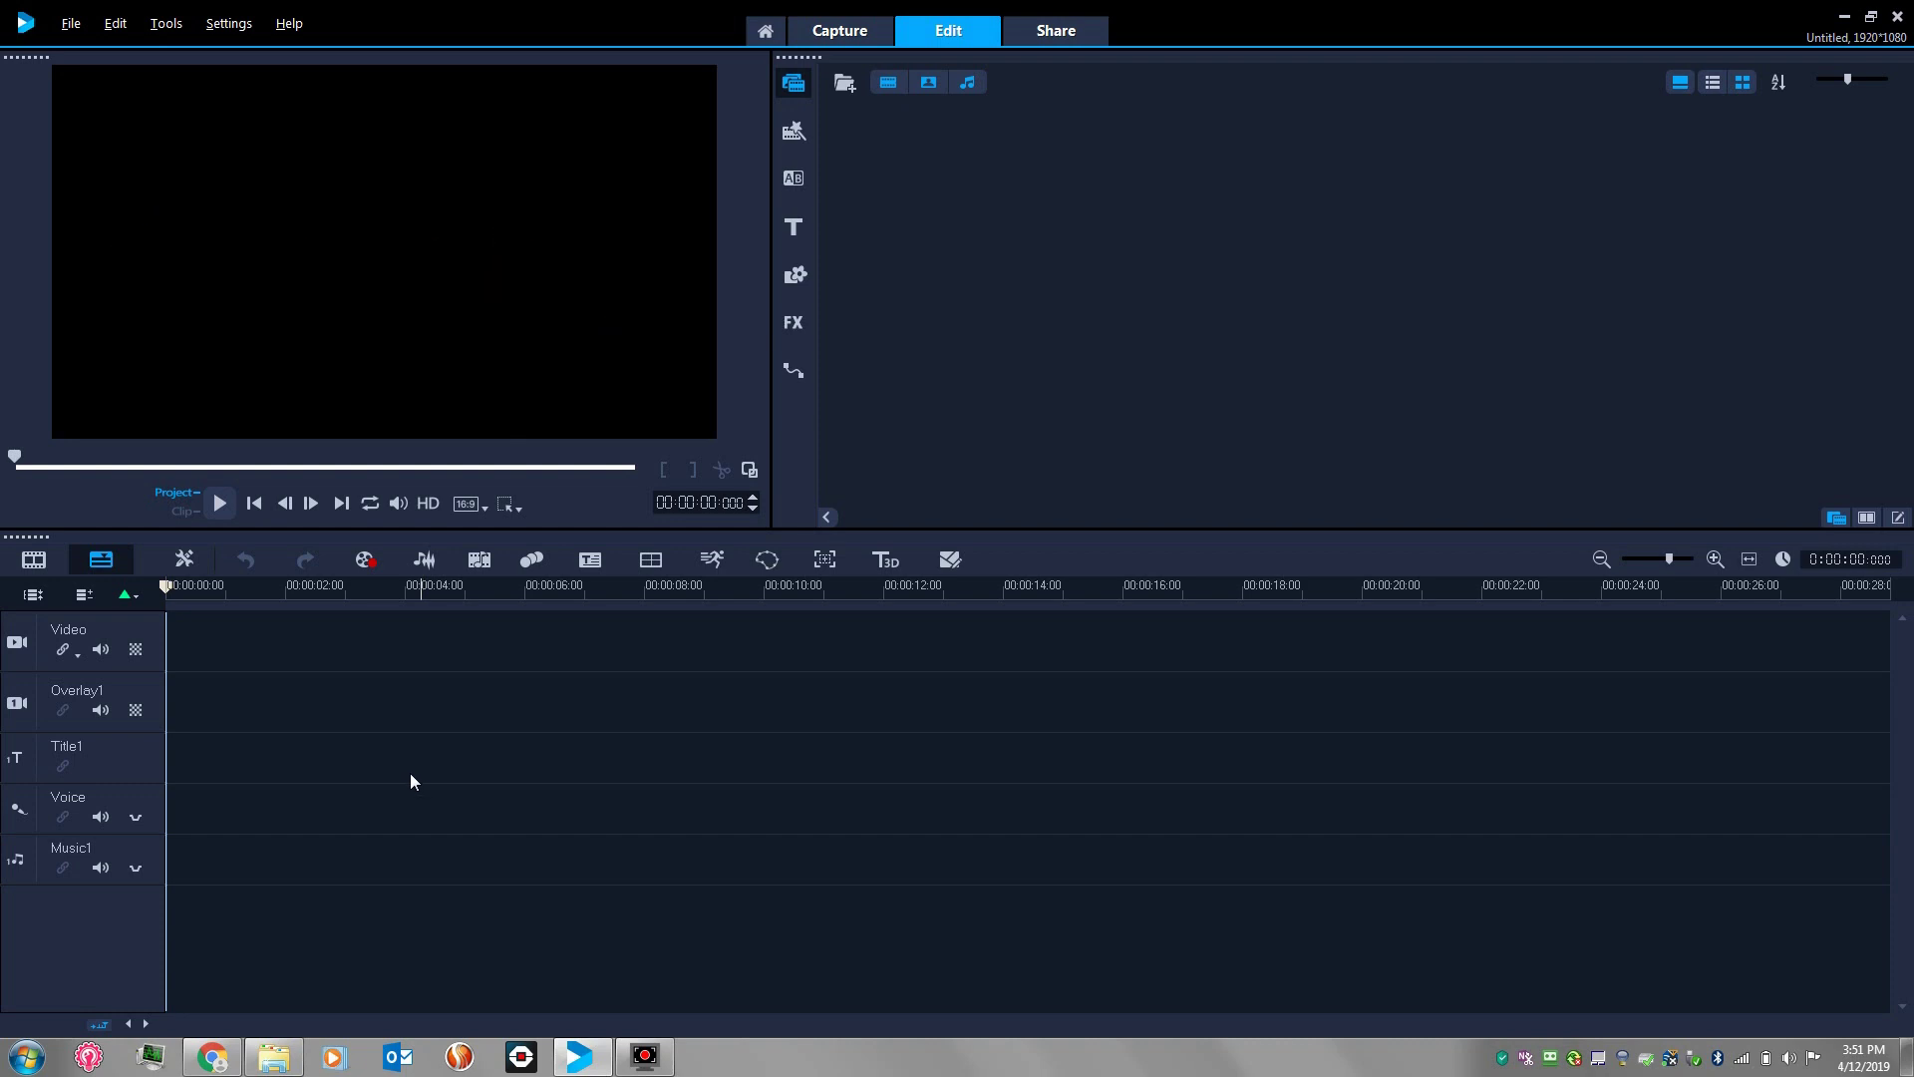
{"action": "left_click", "coordinate": [274, 1057]}
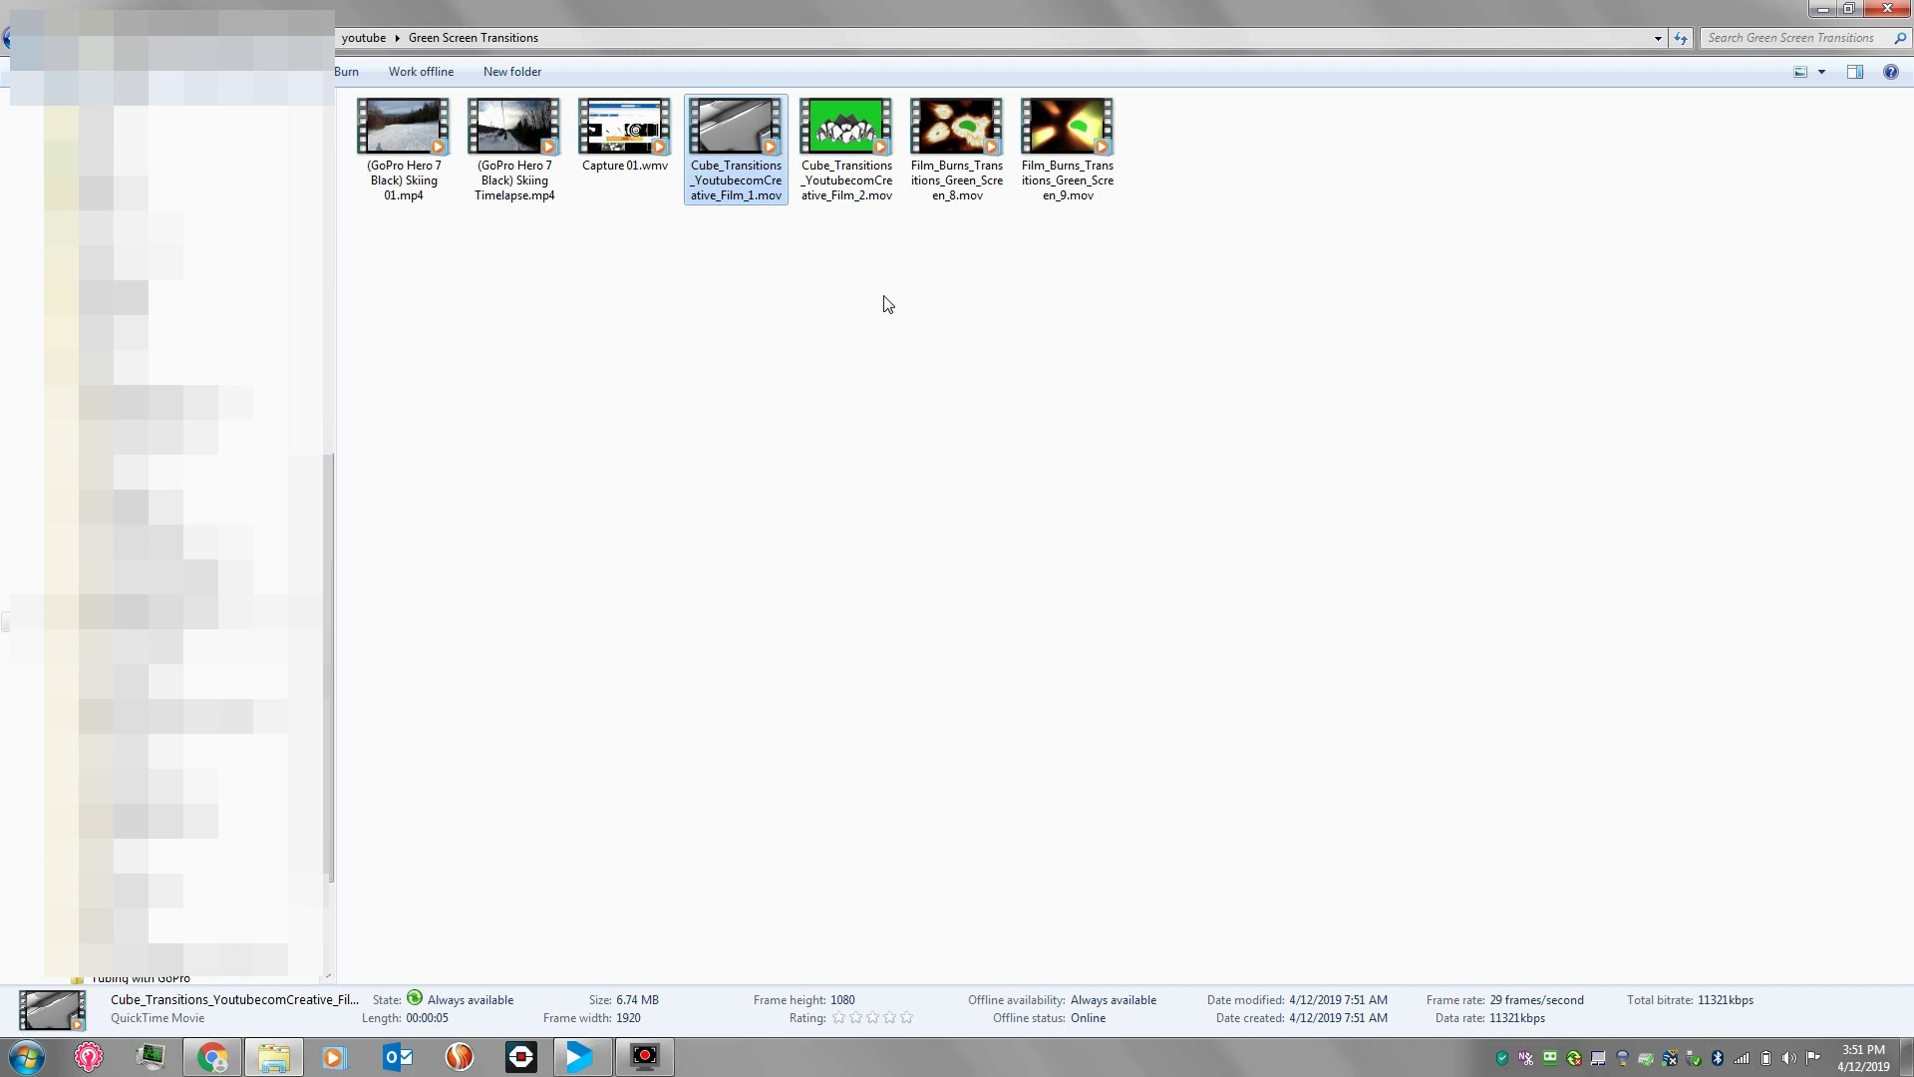
{"action": "left_click", "coordinate": [698, 274]}
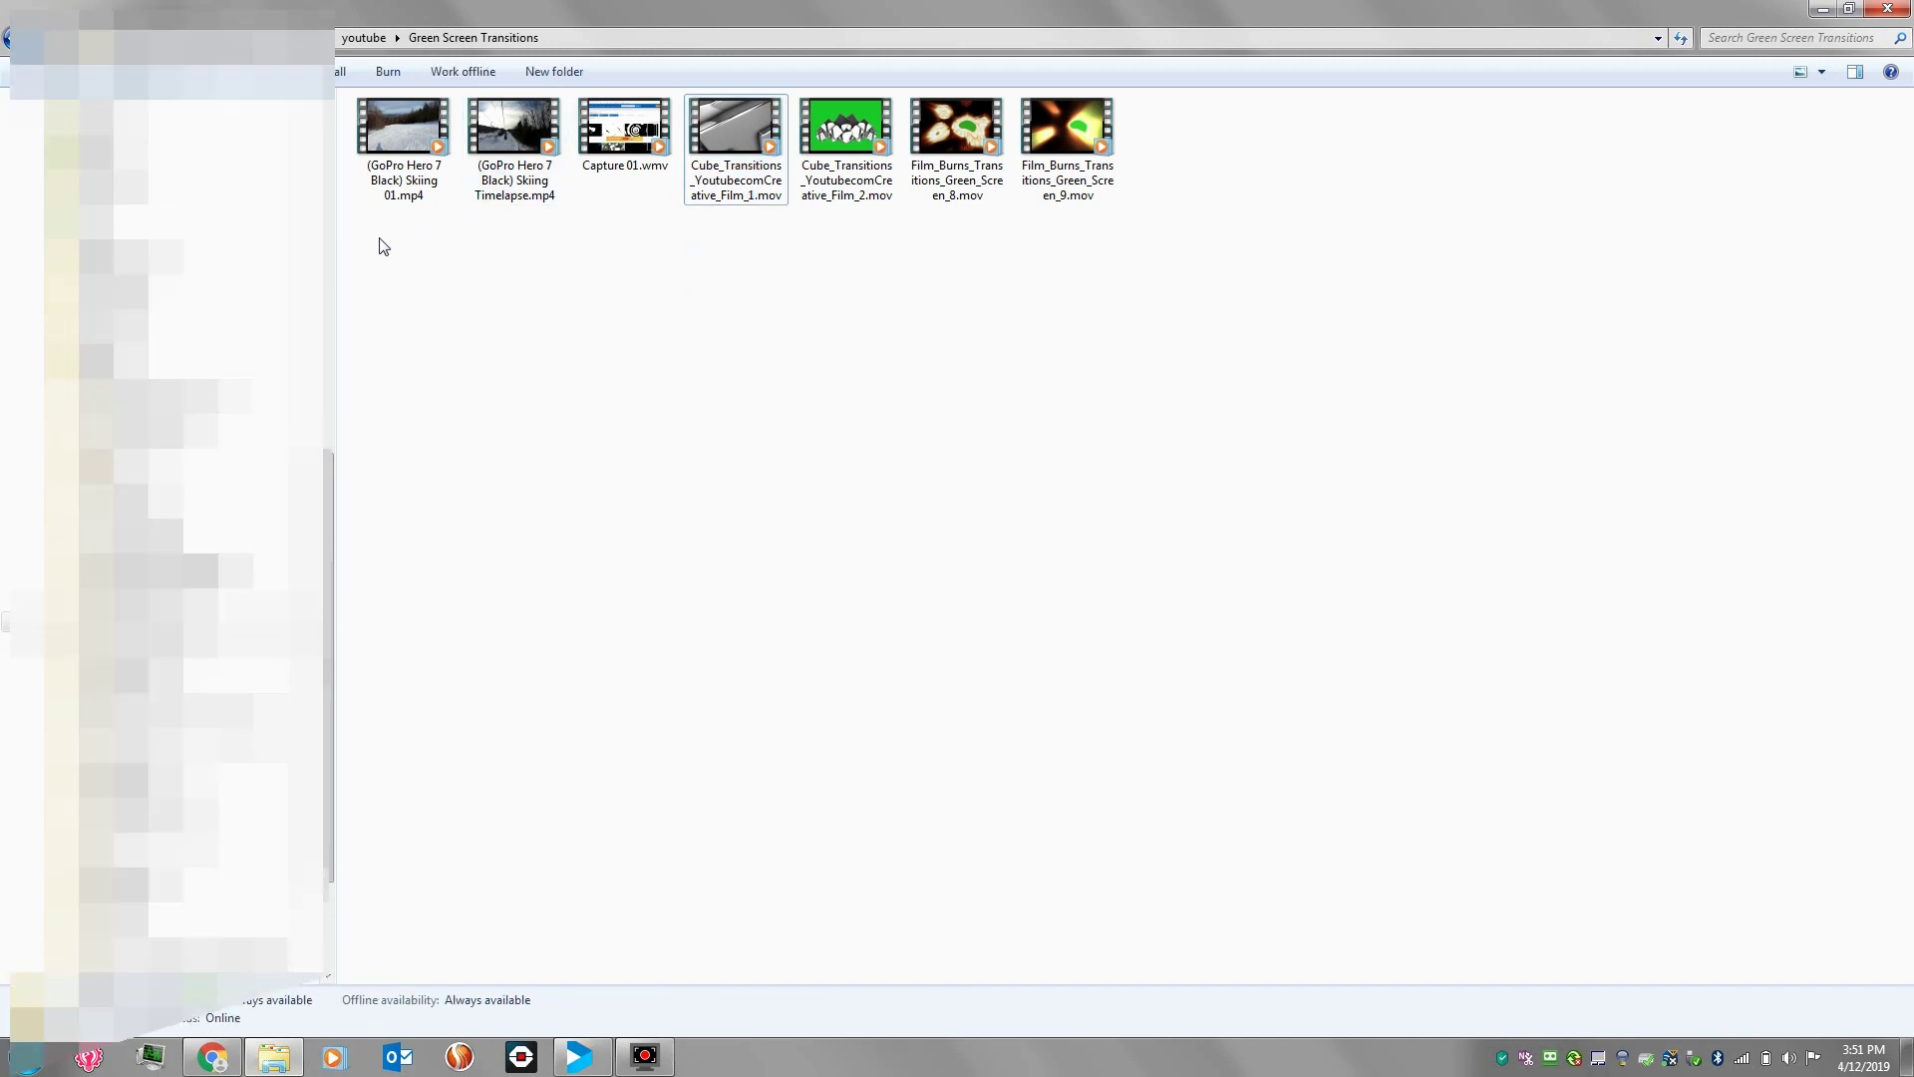
{"action": "left_click_drag", "start_coordinate": [384, 246], "coordinate": [523, 128]}
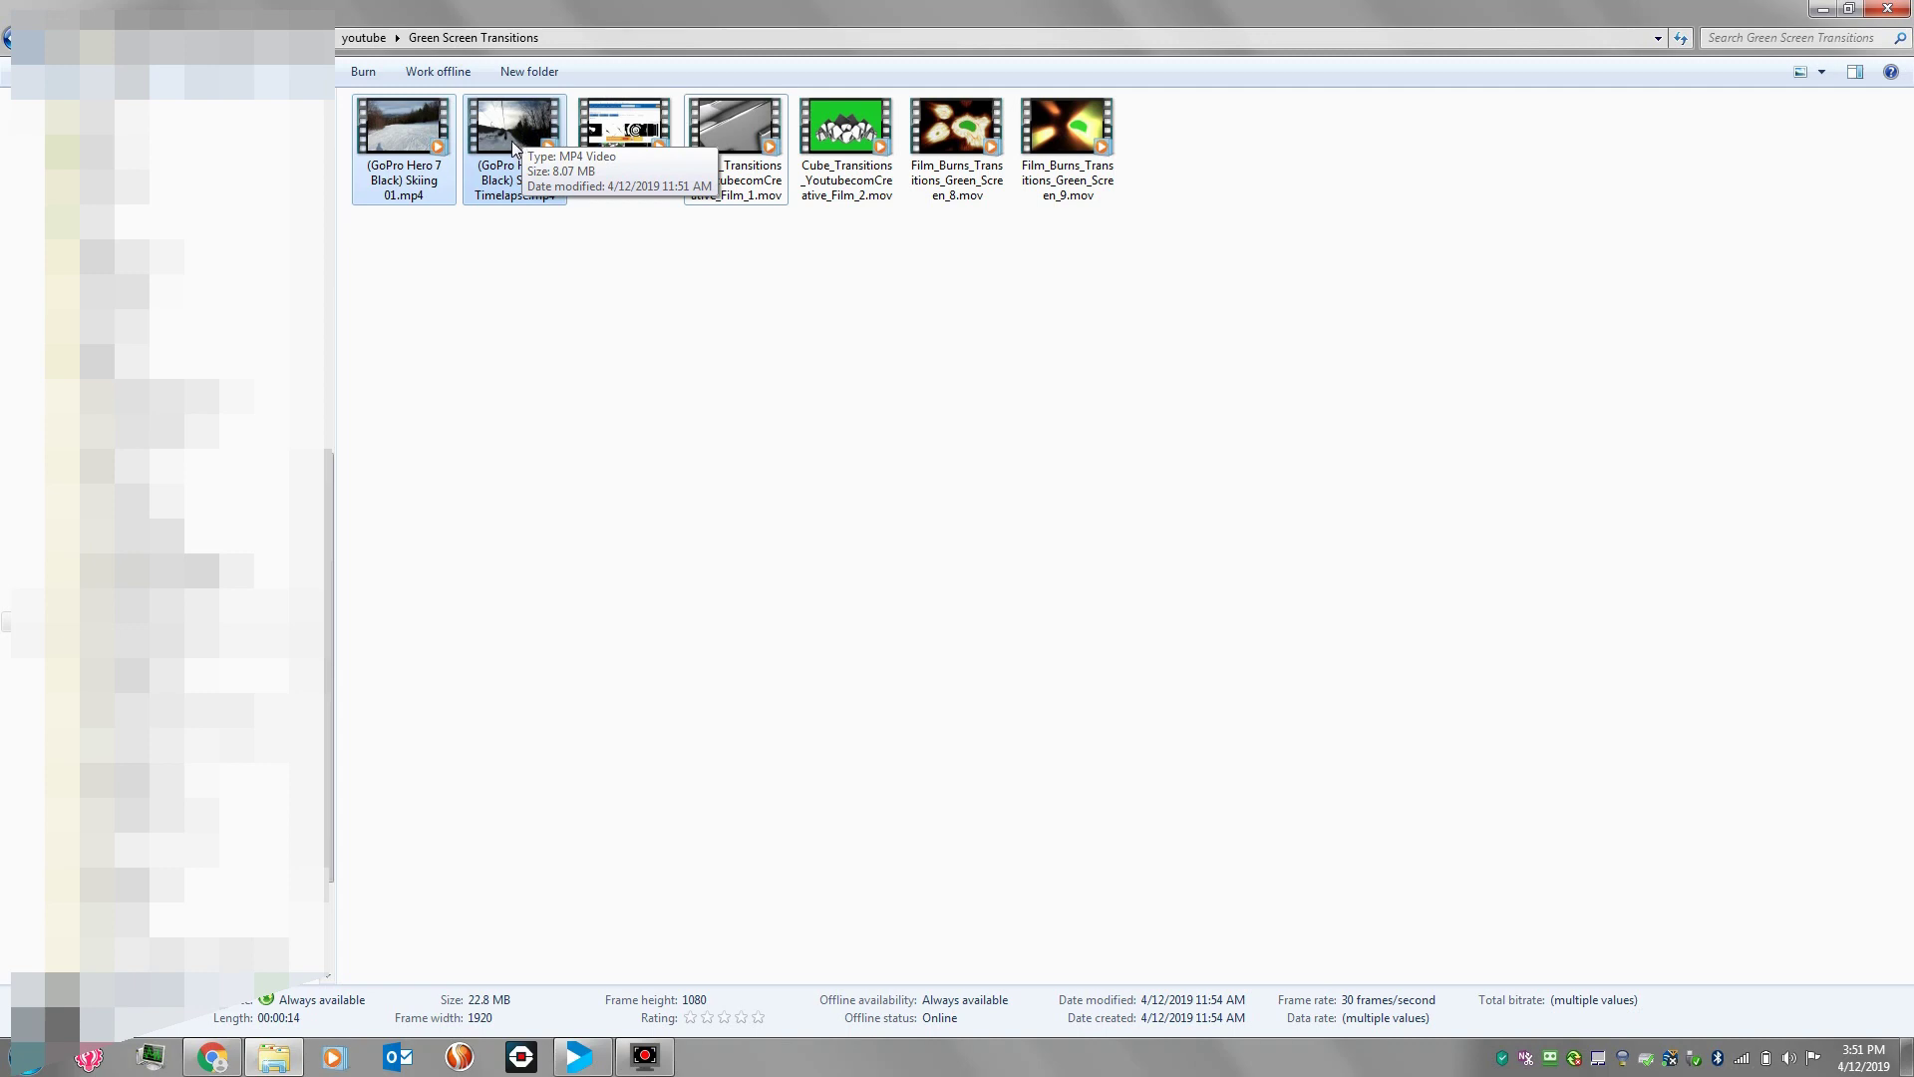
{"action": "left_click_drag", "start_coordinate": [511, 140], "coordinate": [977, 201]}
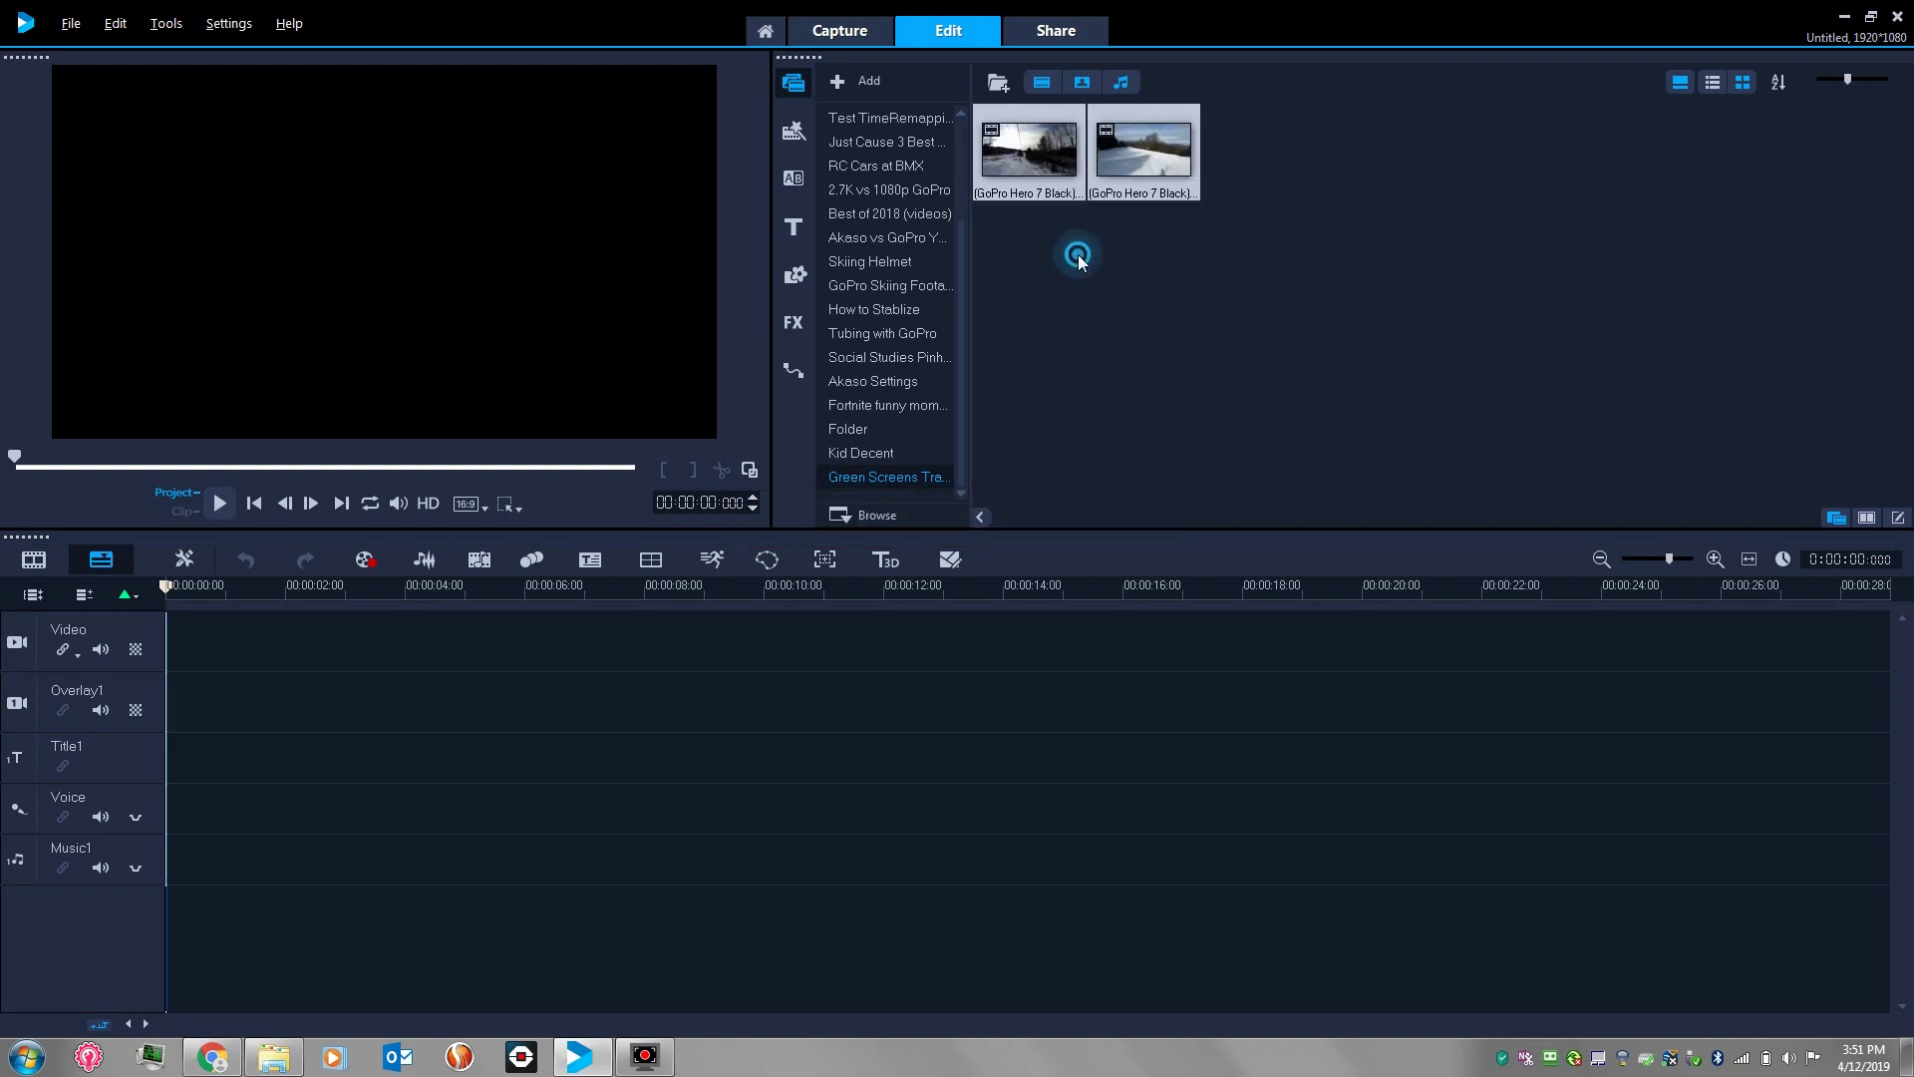
Place Skiing Timelapse, then Skiing 01 directly after it, on the Video track
{"action": "left_click", "coordinate": [1078, 256]}
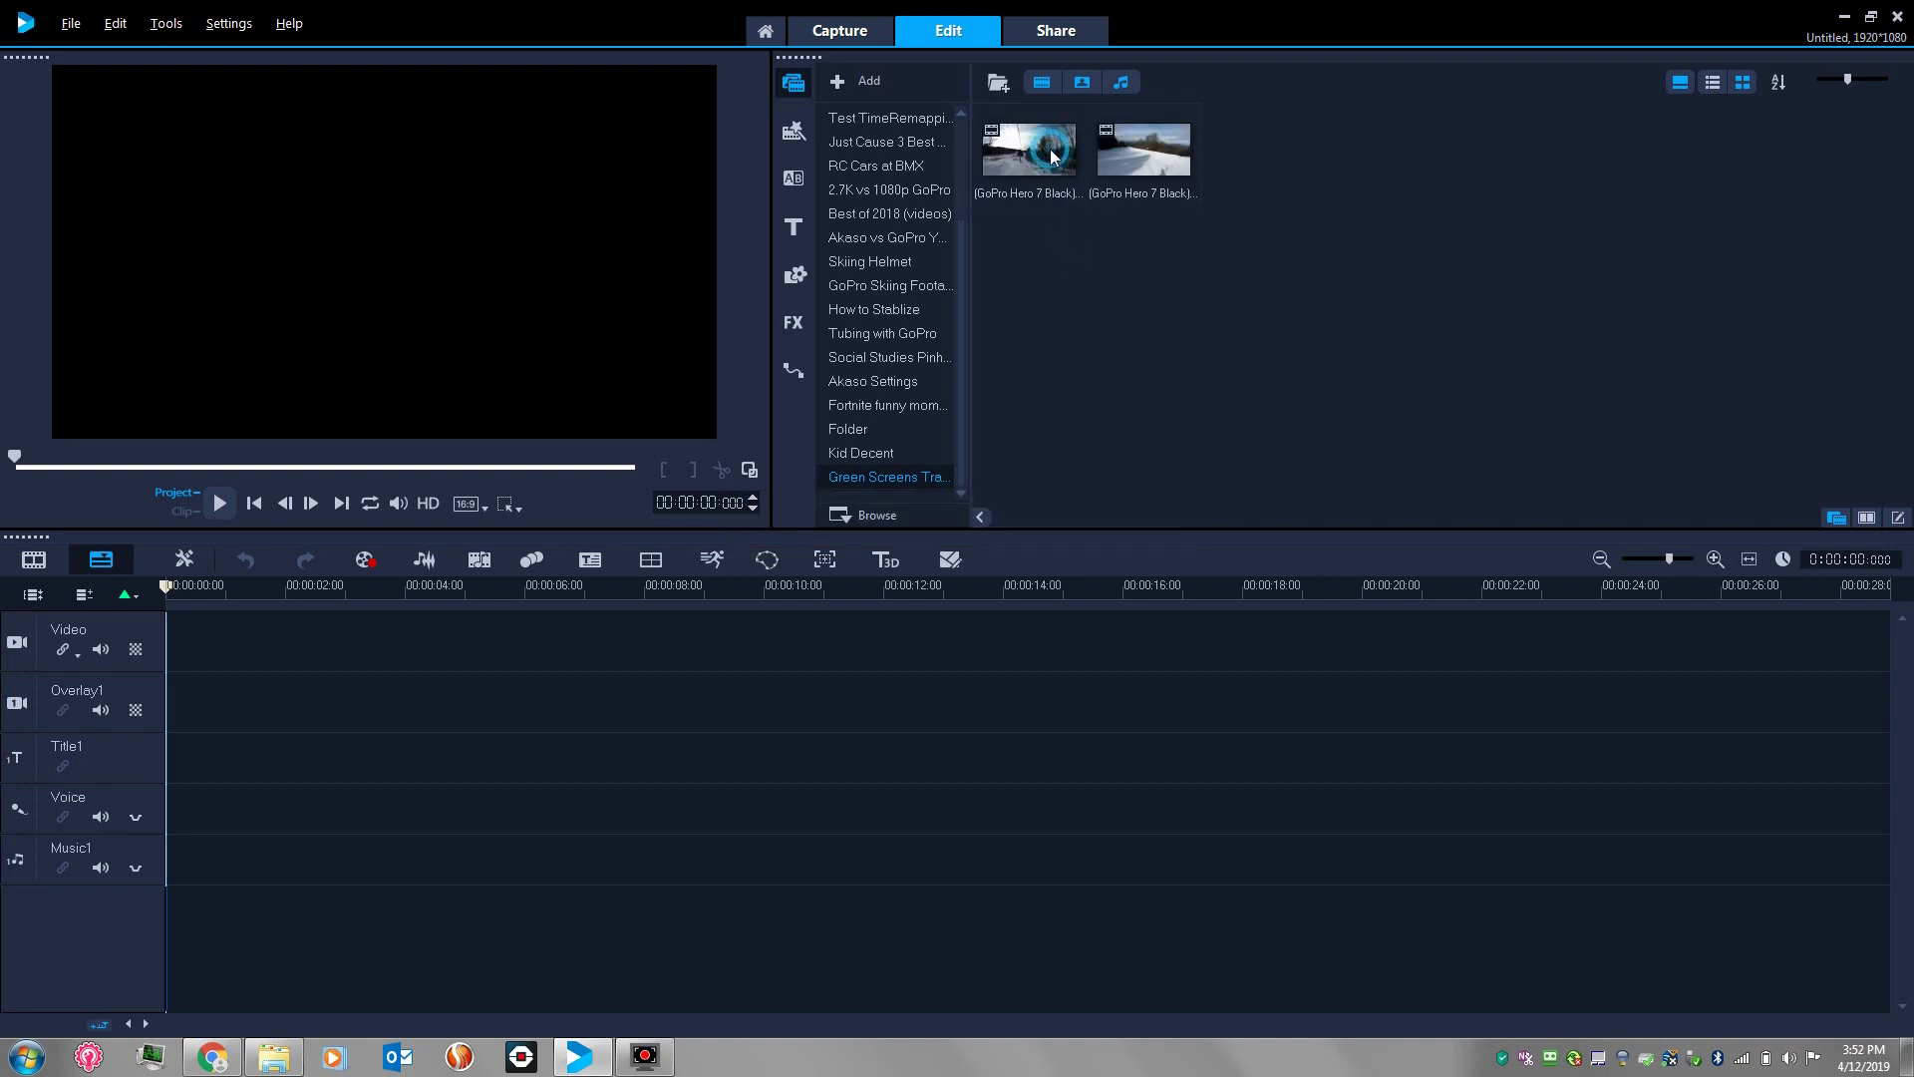
{"action": "left_click_drag", "start_coordinate": [1049, 148], "coordinate": [359, 643]}
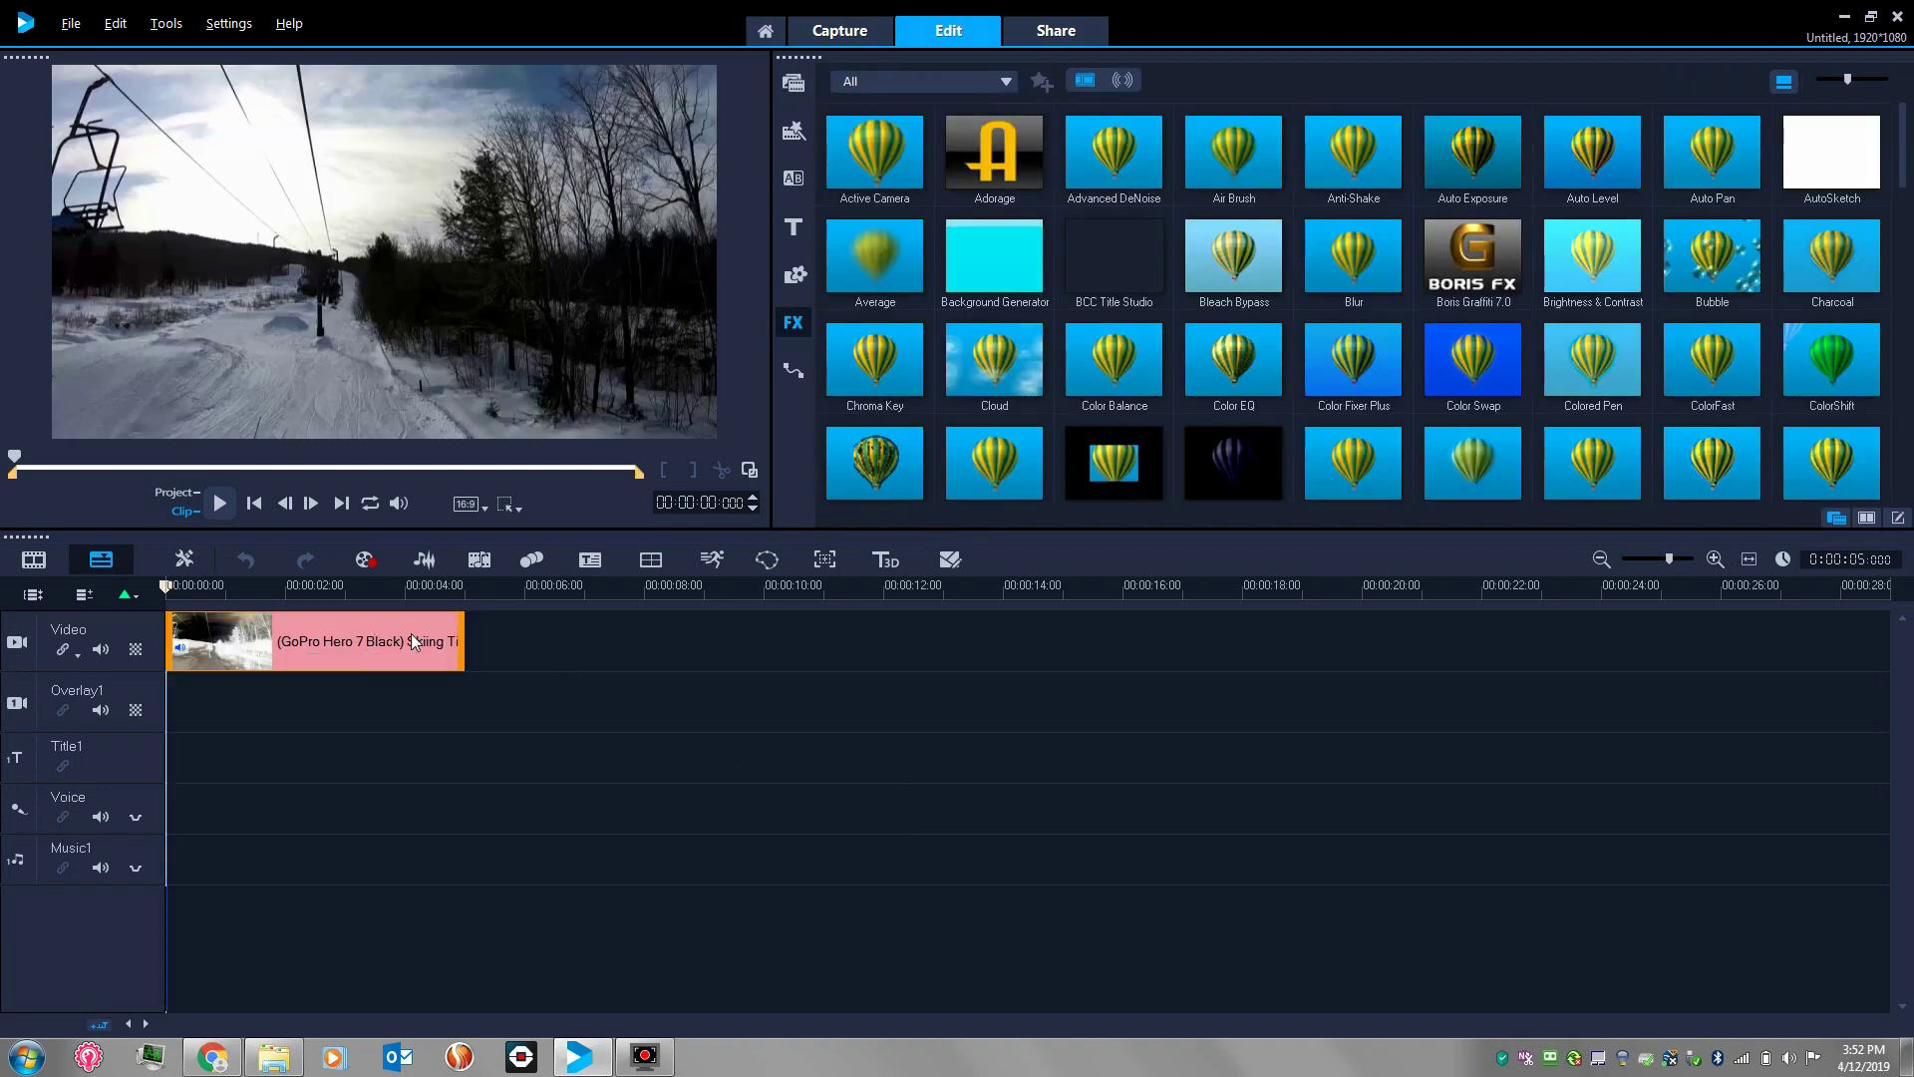
{"action": "left_click", "coordinate": [795, 84]}
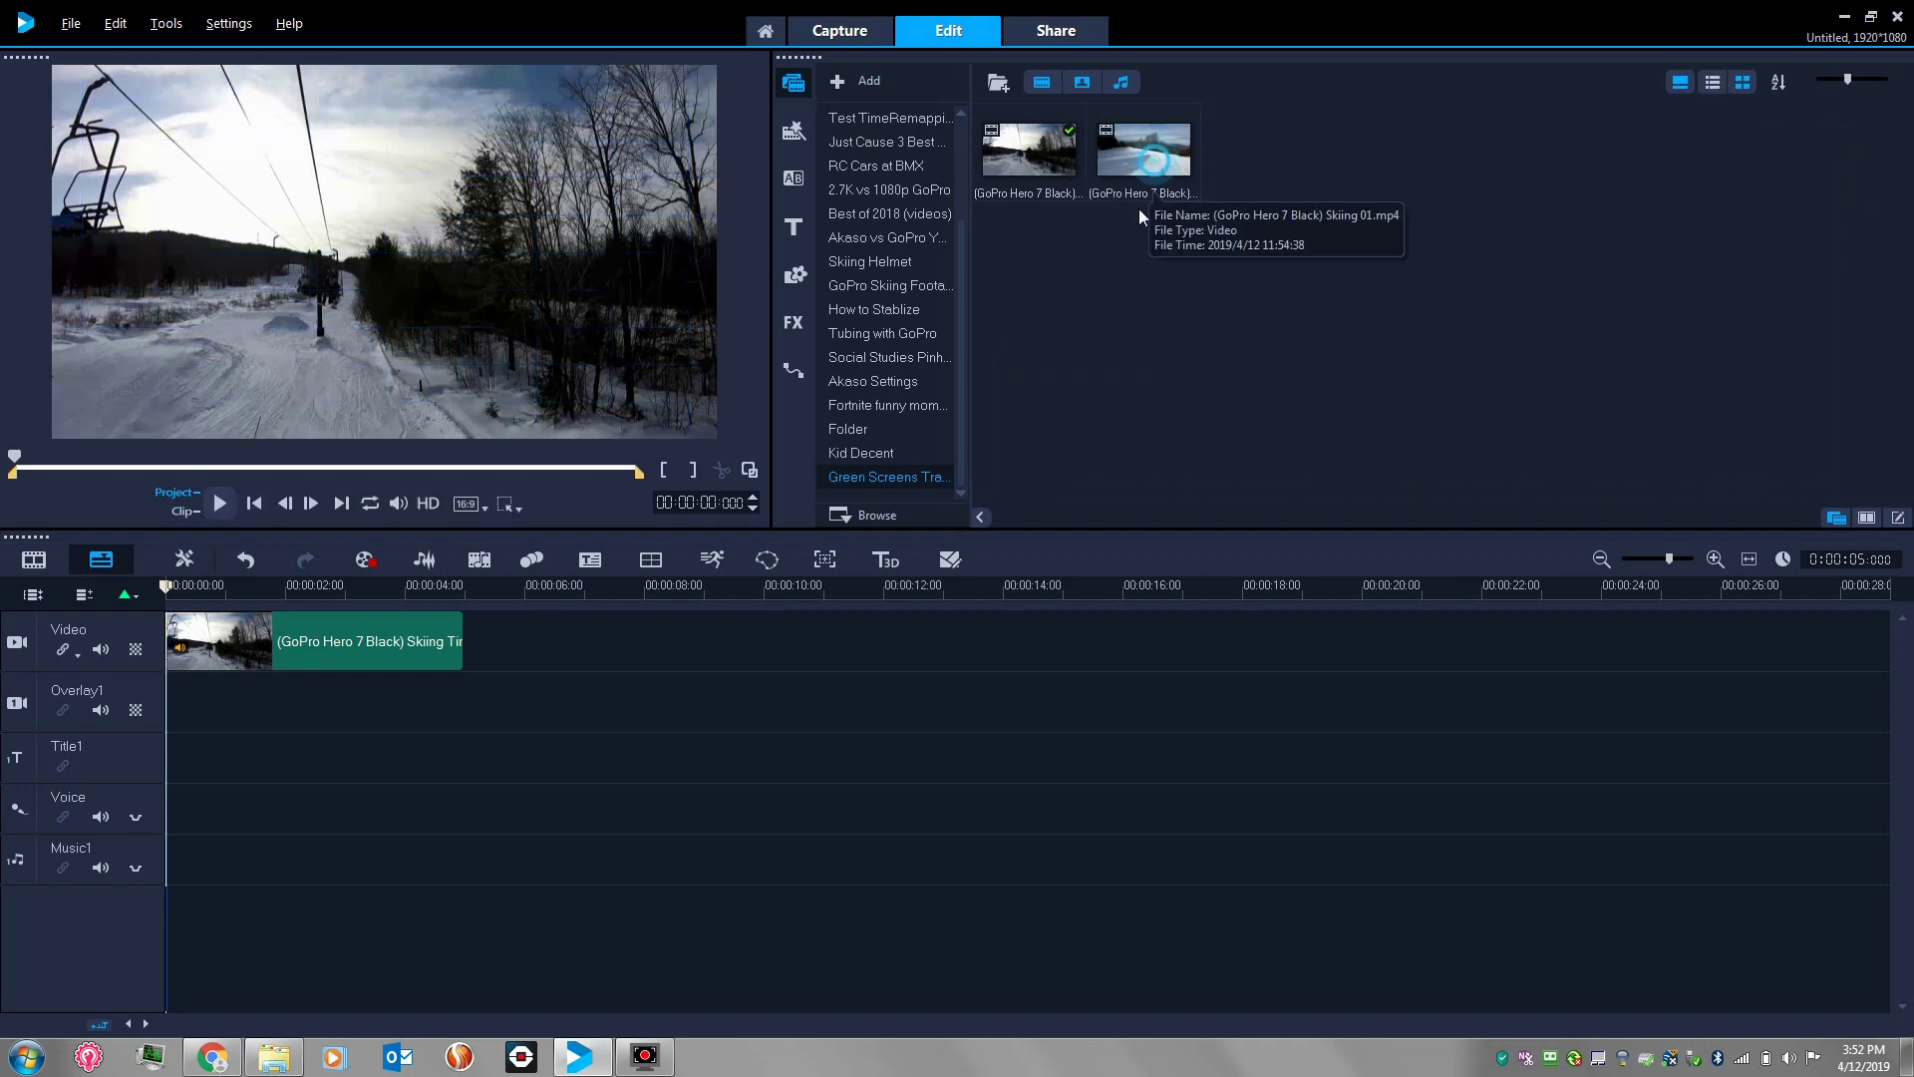
{"action": "left_click_drag", "start_coordinate": [1144, 190], "coordinate": [548, 643]}
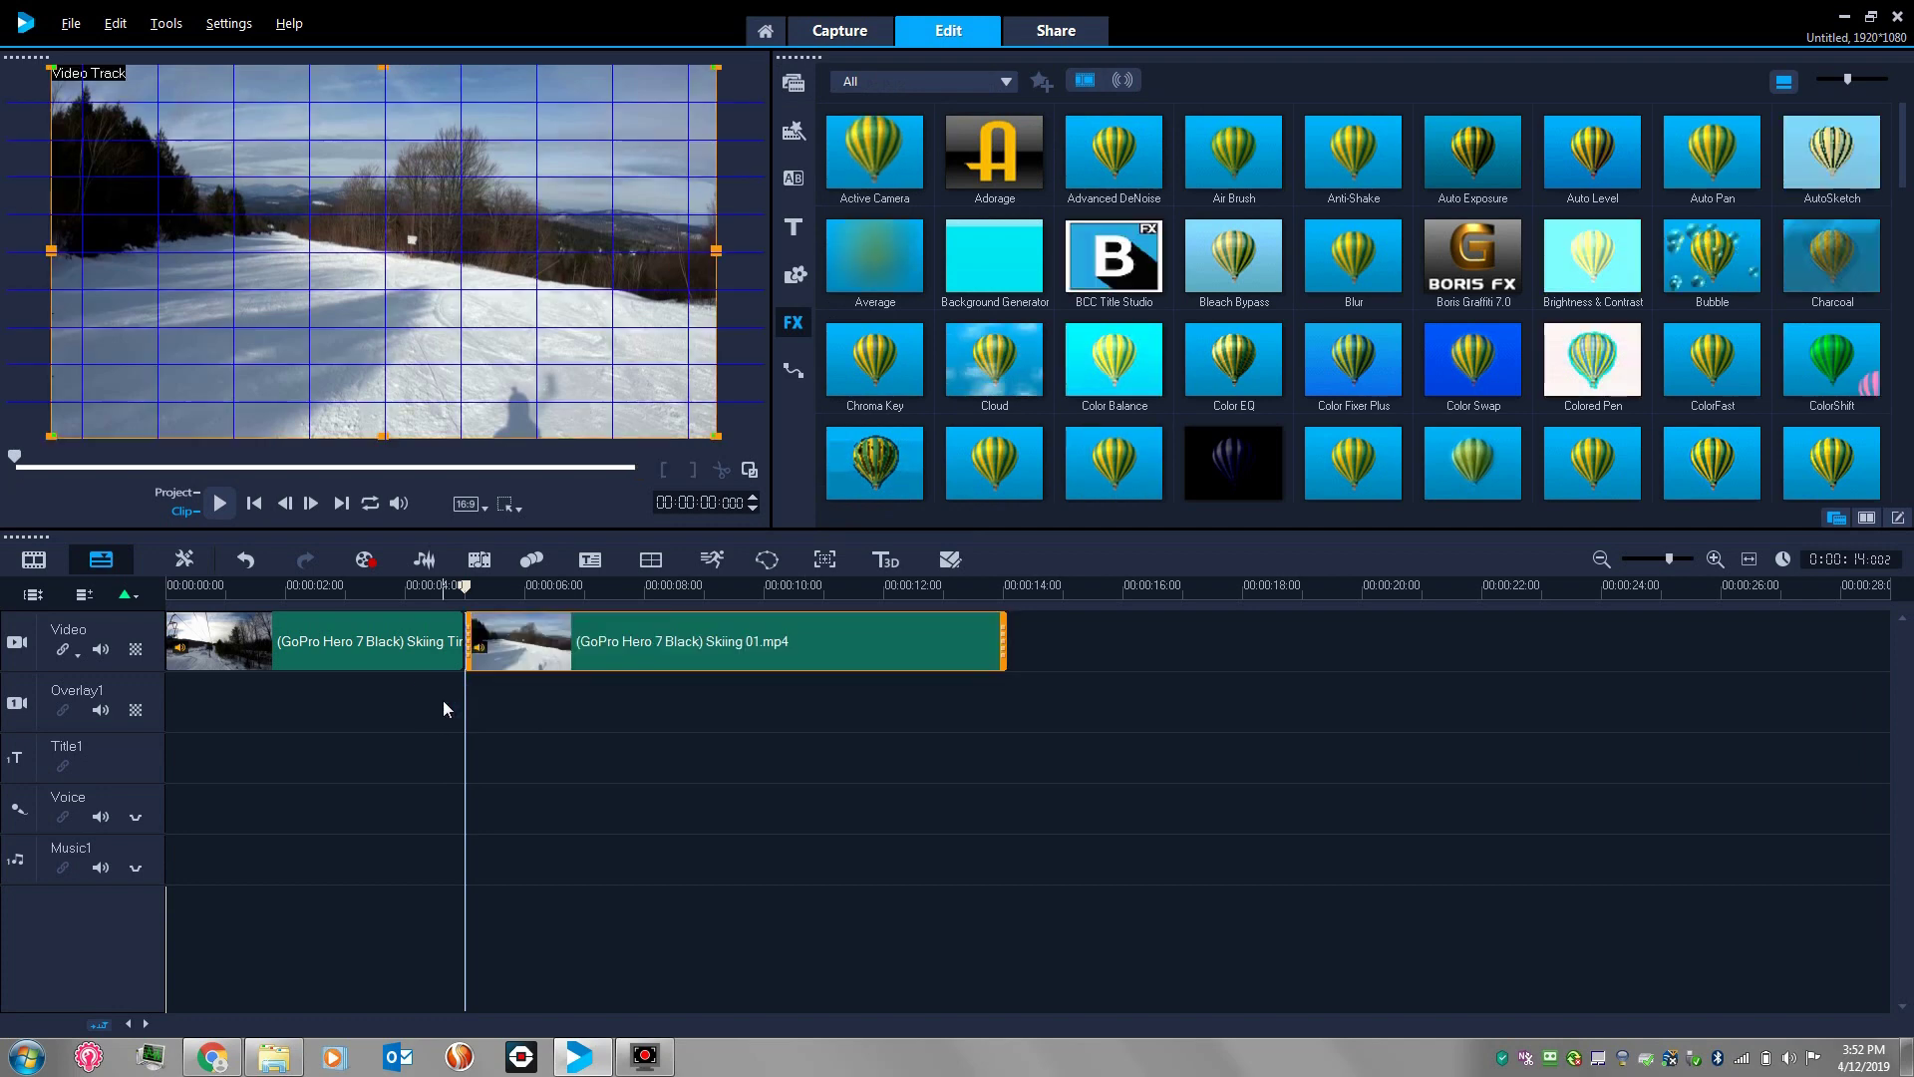
Play the project across the cut between the two skiing clips
{"action": "left_click", "coordinate": [442, 700]}
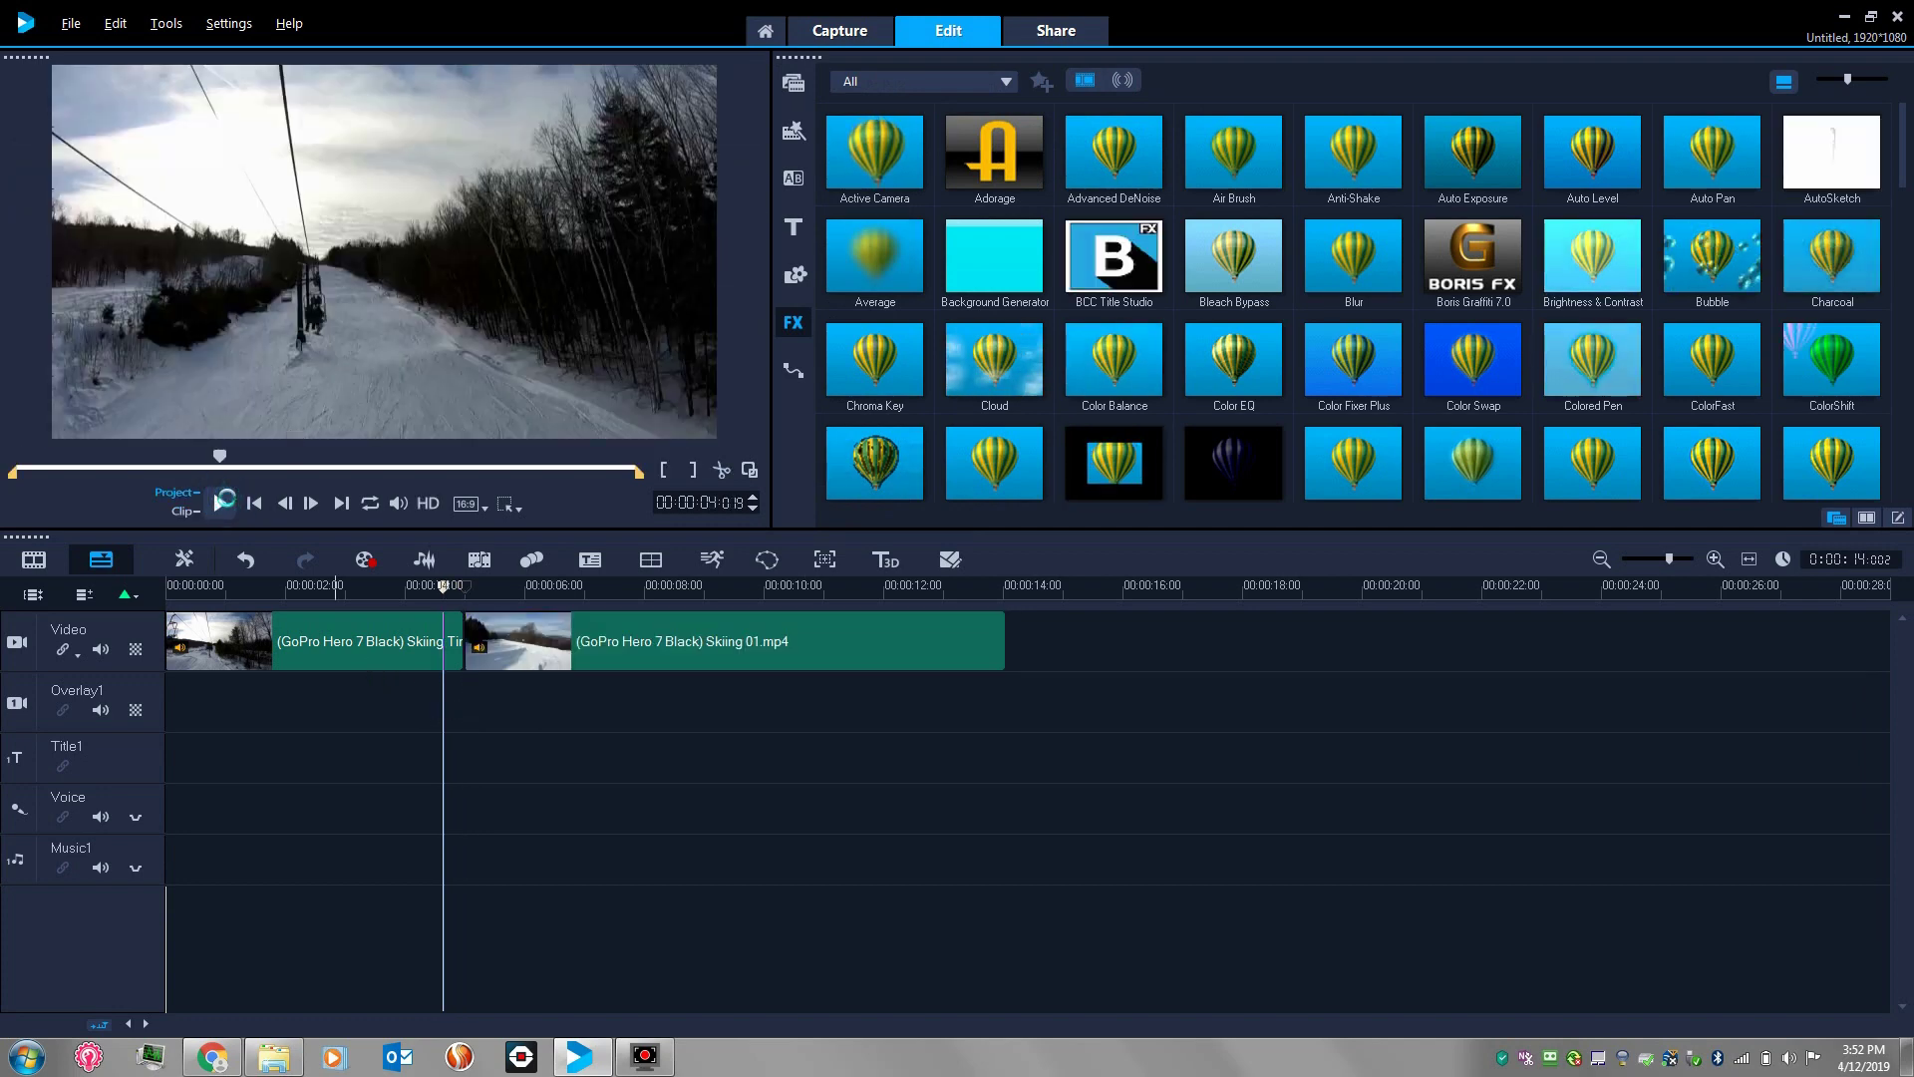
{"action": "left_click", "coordinate": [222, 503]}
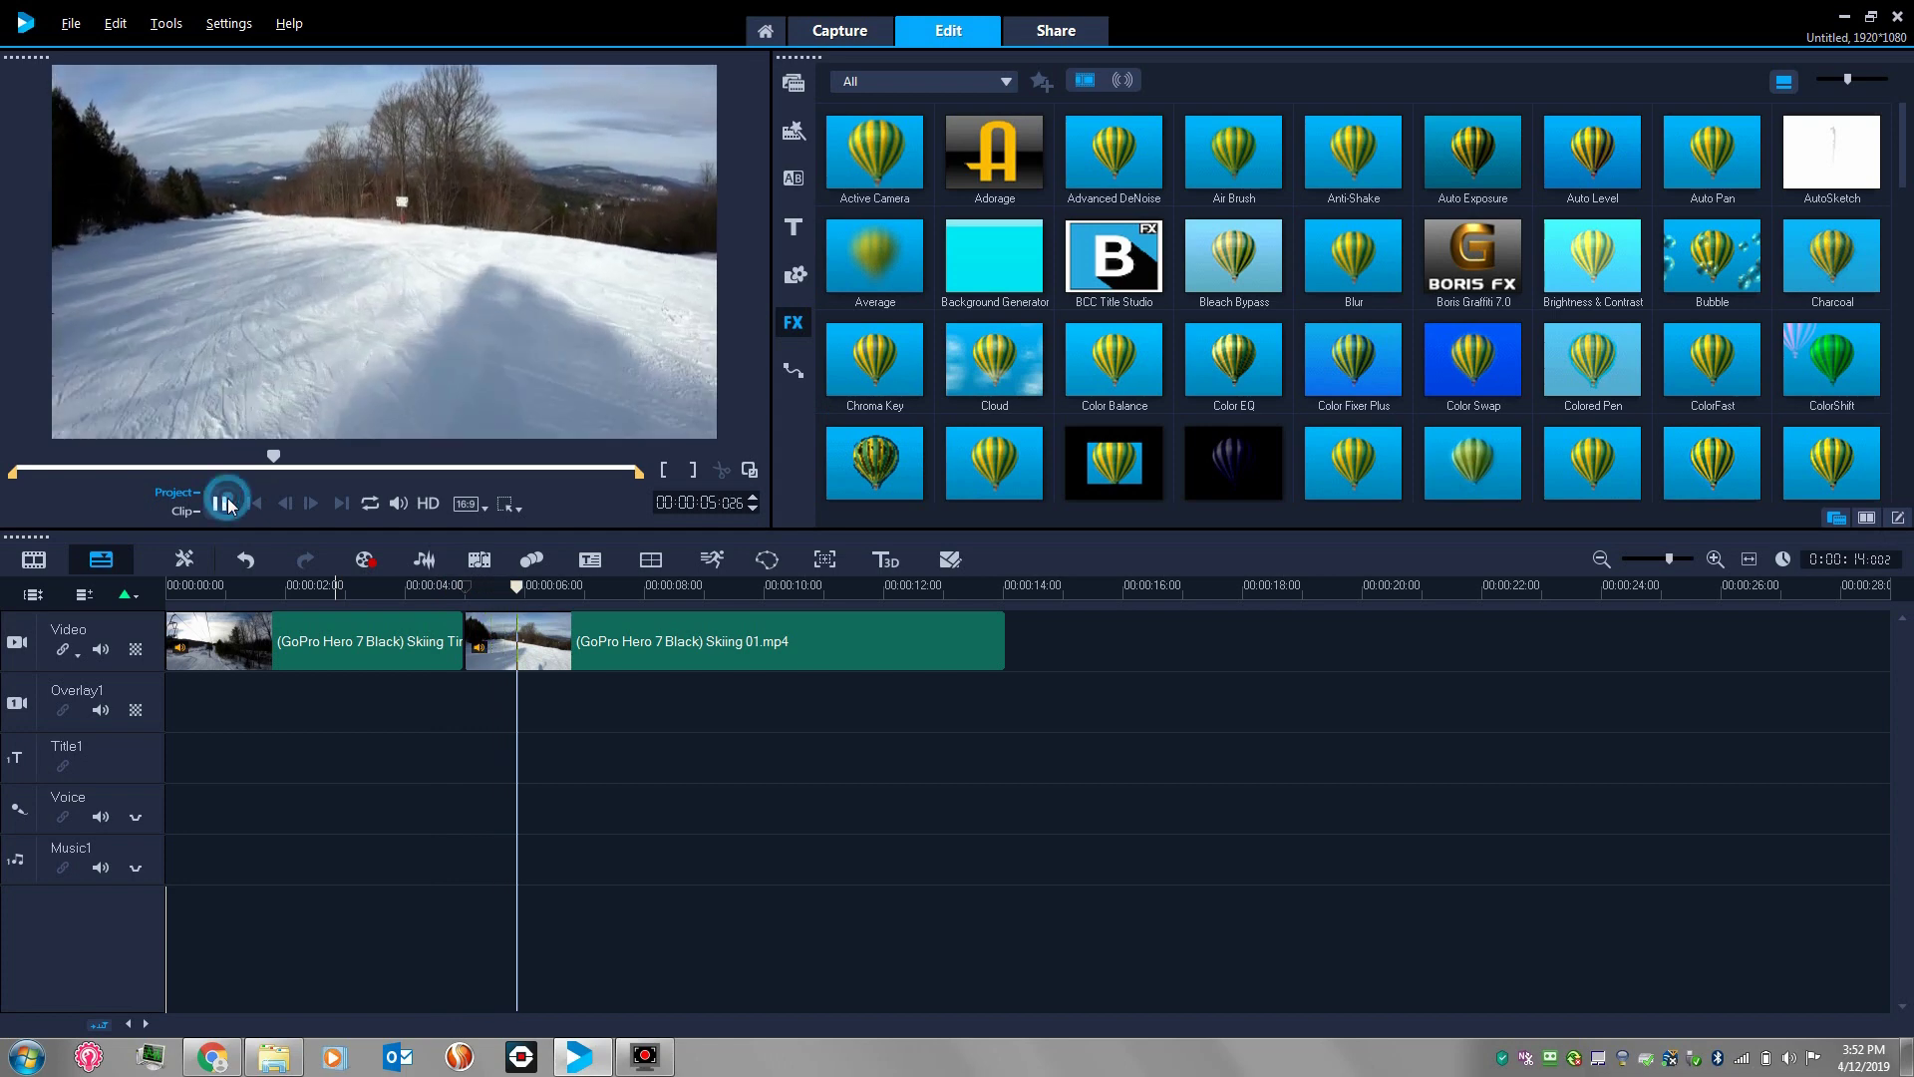
{"action": "left_click", "coordinate": [224, 503]}
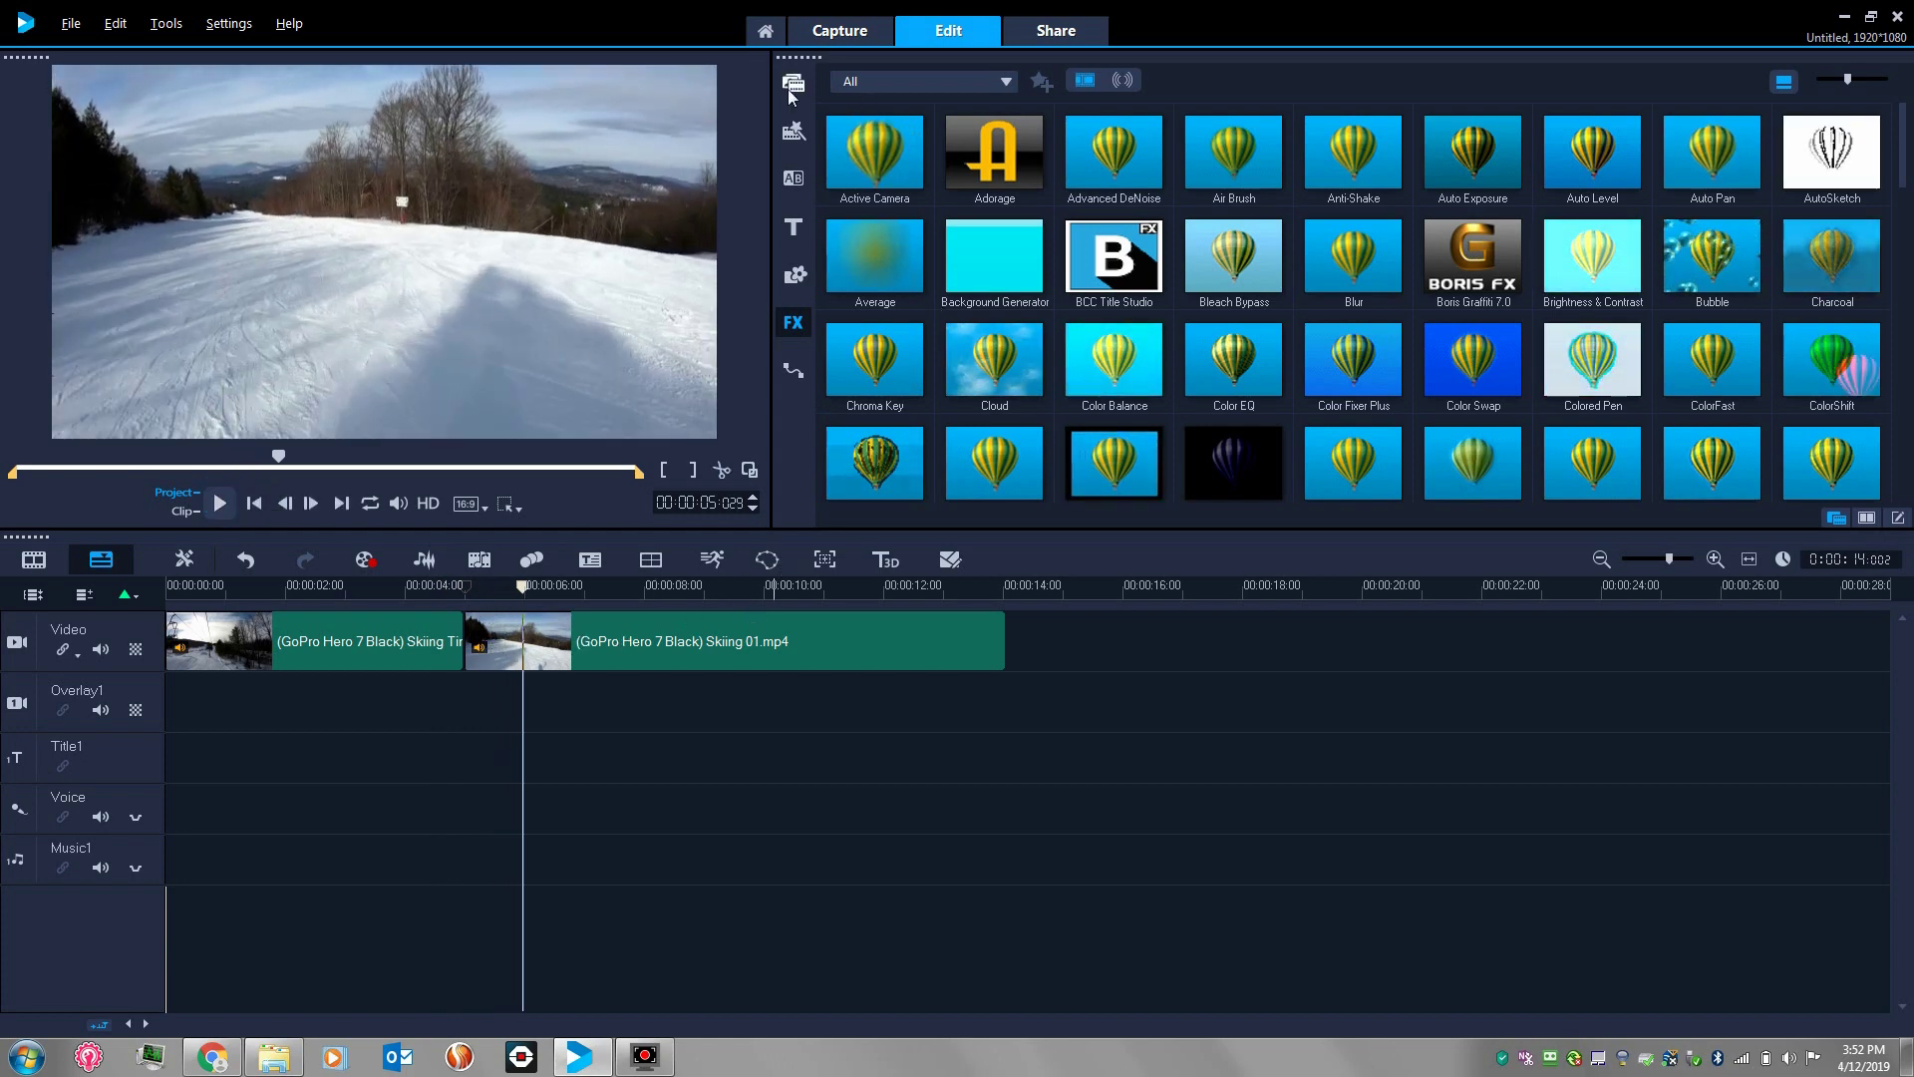
{"action": "left_click", "coordinate": [791, 182]}
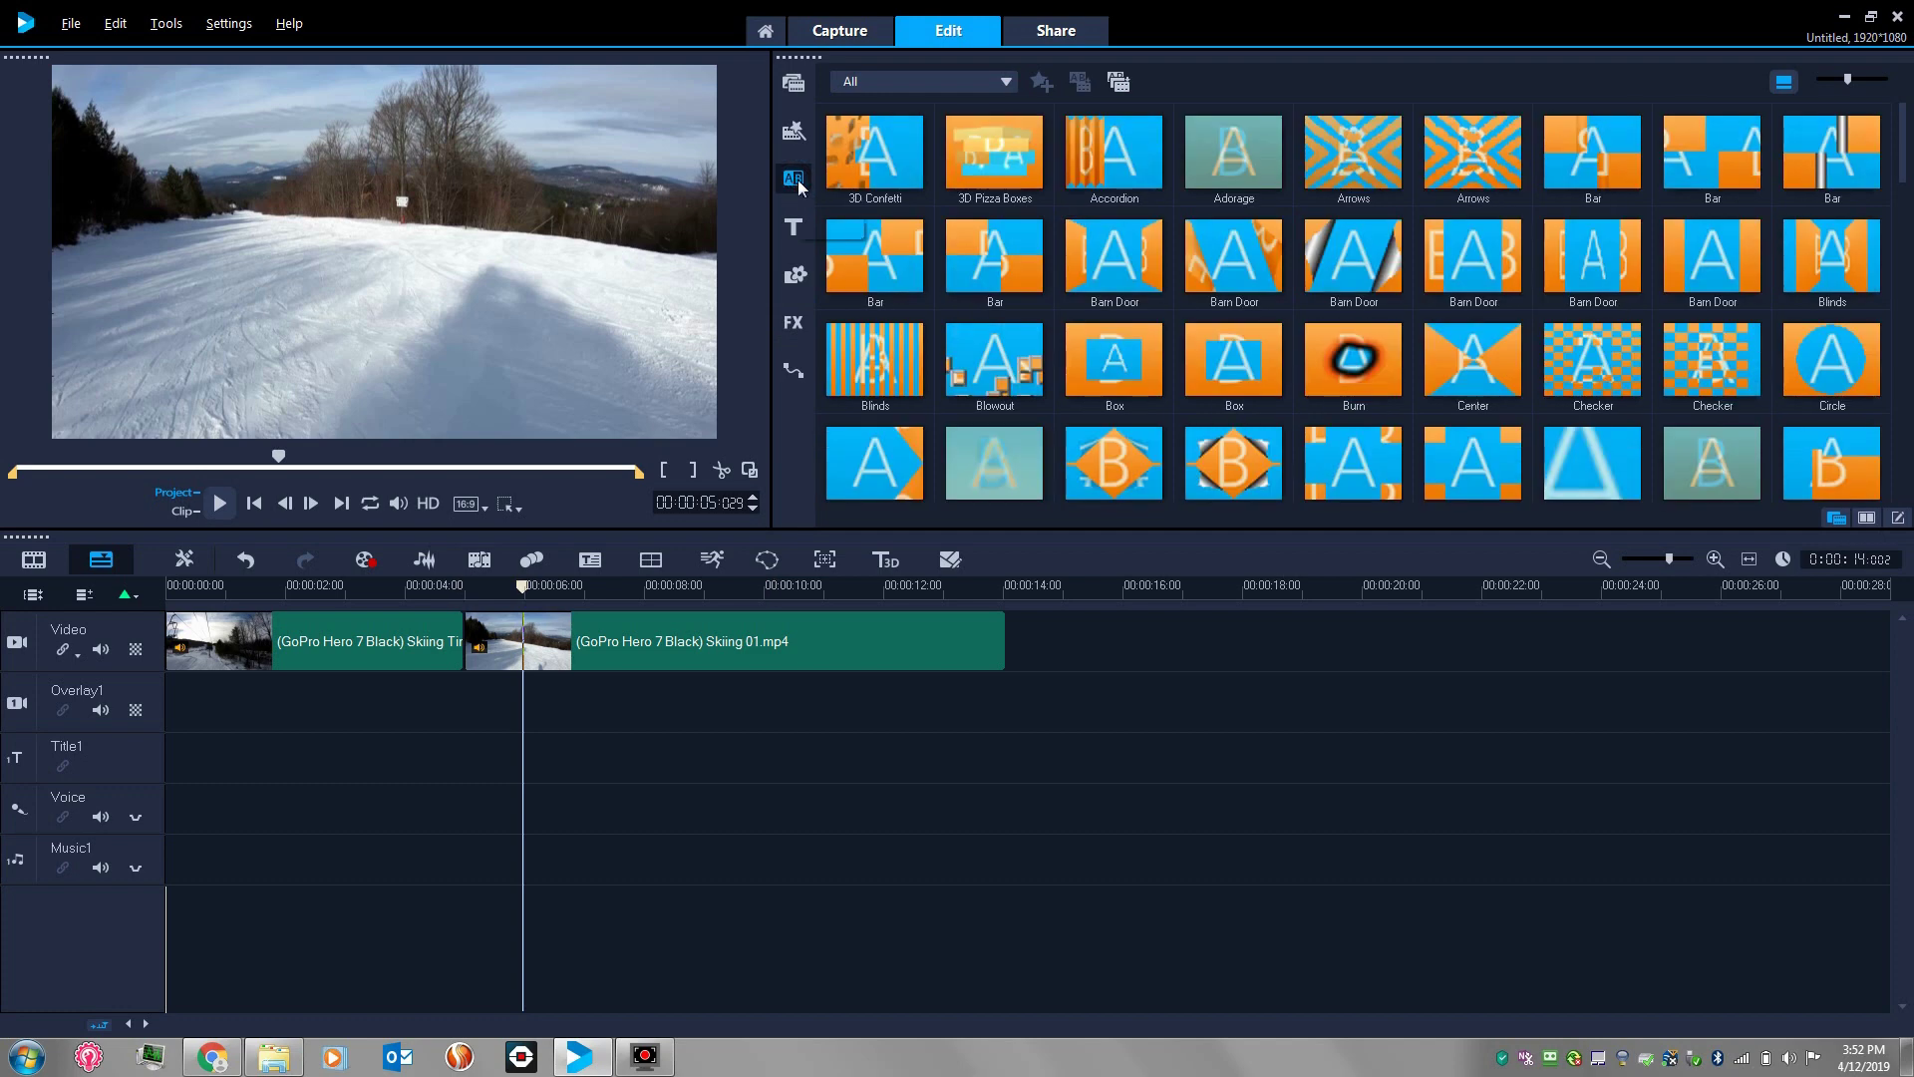
{"action": "left_click", "coordinate": [794, 82]}
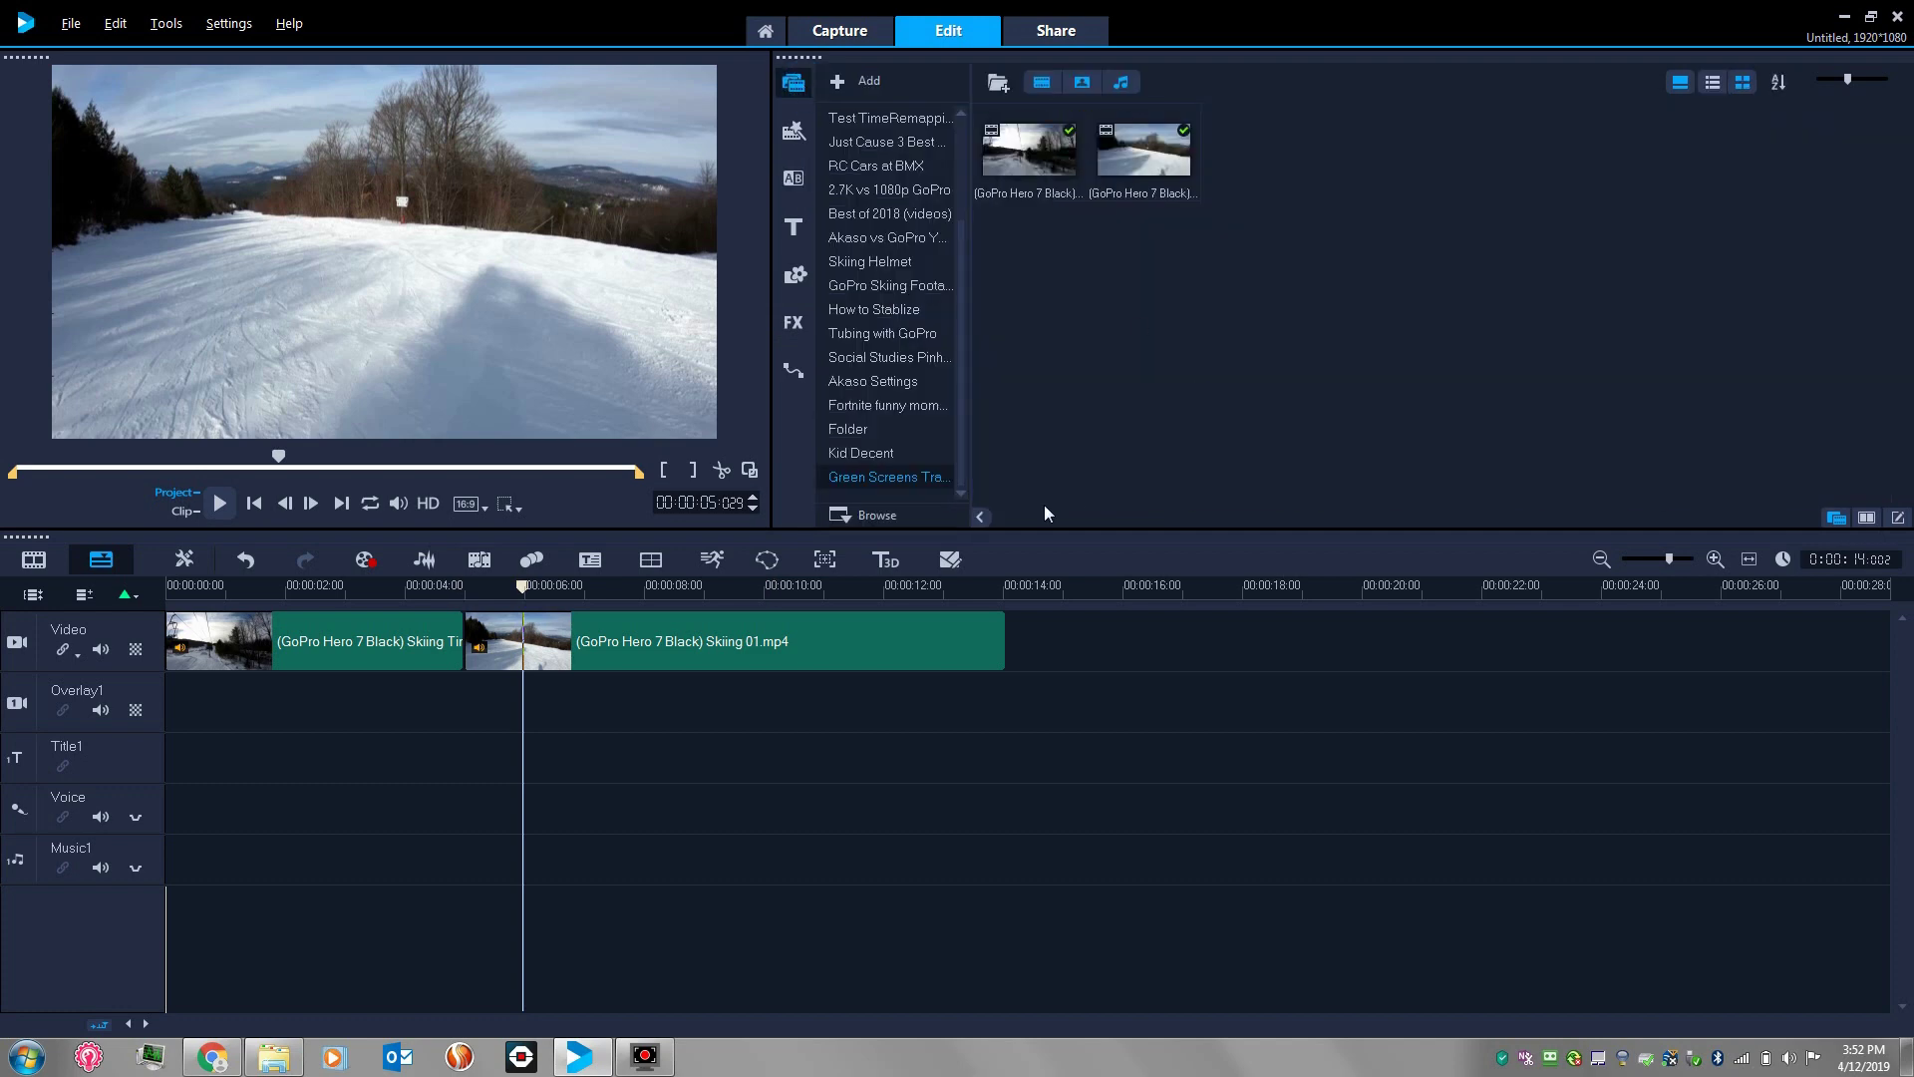
Import Cube_Transitions_Film_1.mov and place it on Overlay1 at 00:00:03:03
{"action": "left_click", "coordinate": [274, 1057]}
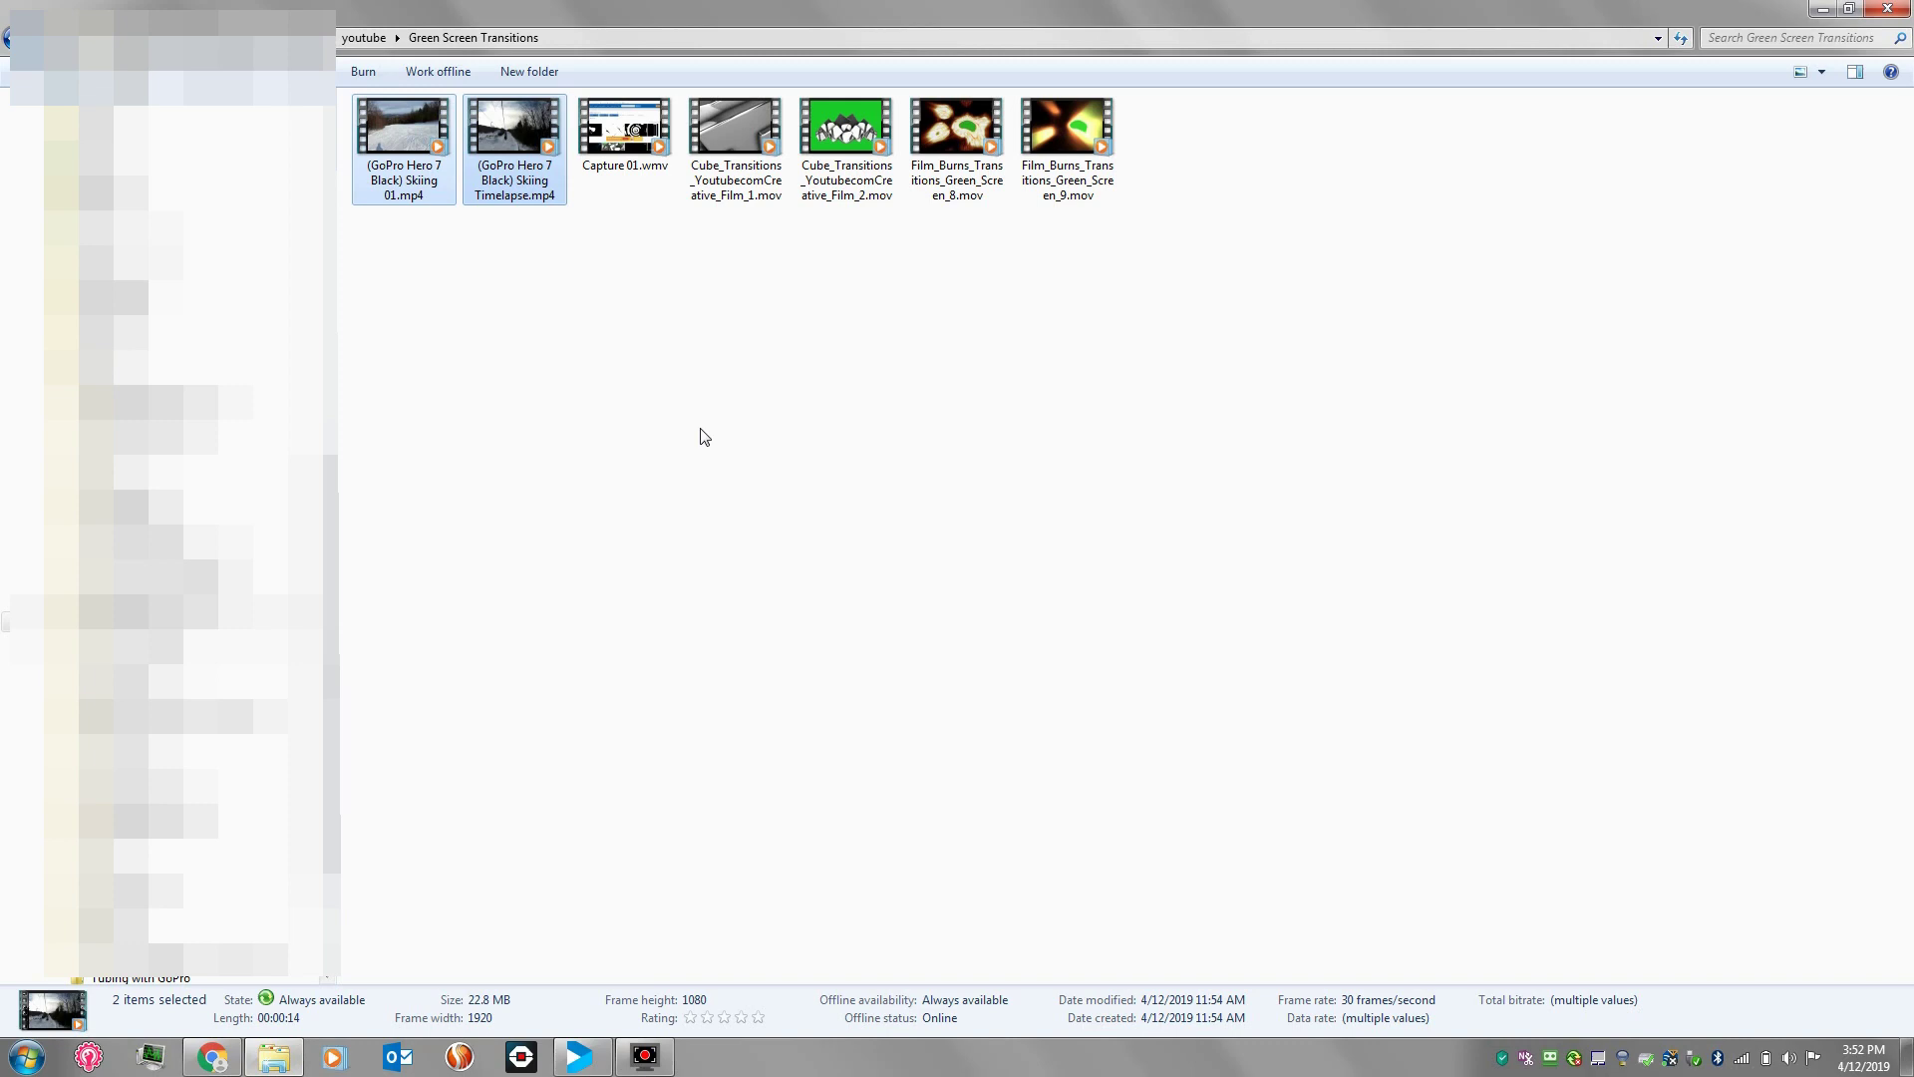
{"action": "mouse_move", "coordinate": [736, 148]}
{"action": "left_mouse_down"}
{"action": "mouse_move", "coordinate": [619, 529]}
{"action": "mouse_move", "coordinate": [588, 1059]}
{"action": "mouse_move", "coordinate": [783, 836]}
{"action": "mouse_move", "coordinate": [1284, 72]}
{"action": "mouse_move", "coordinate": [1259, 172]}
{"action": "left_mouse_up"}
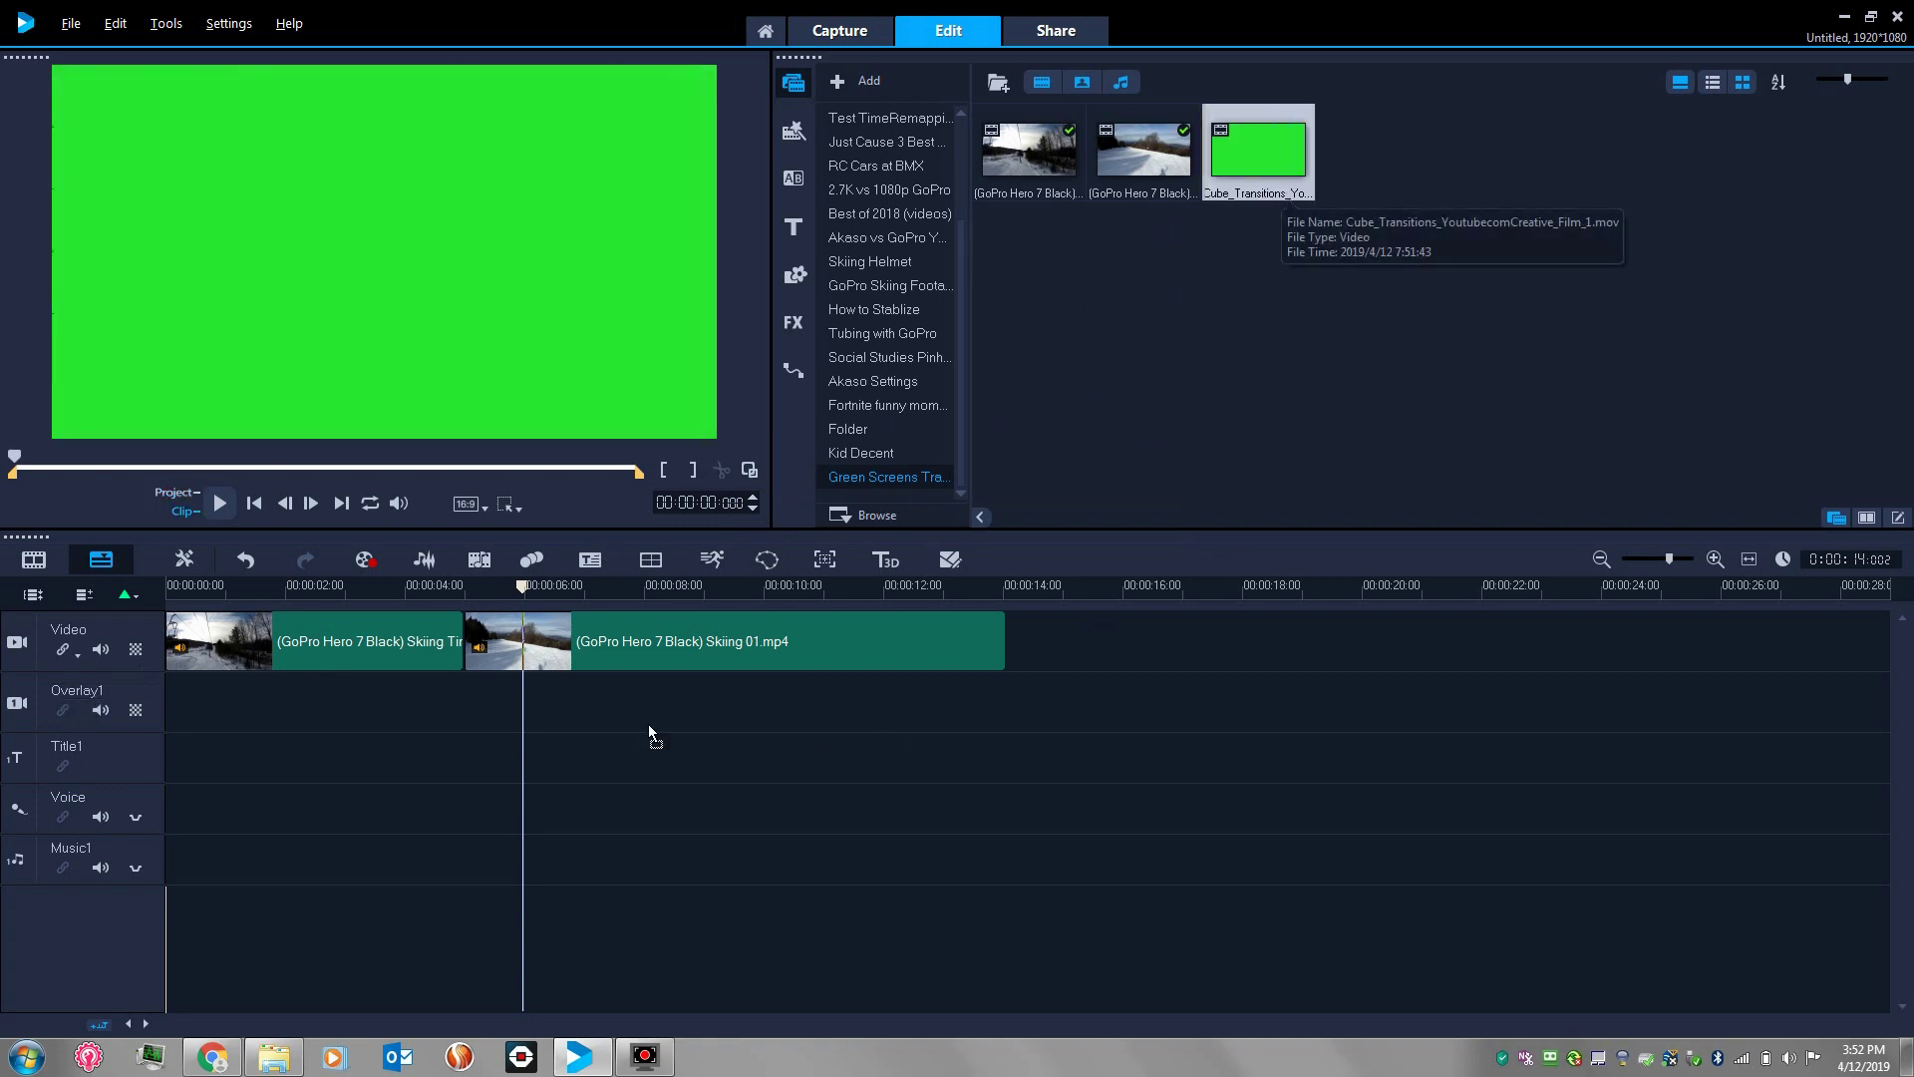
{"action": "left_click_drag", "start_coordinate": [436, 718], "coordinate": [374, 727]}
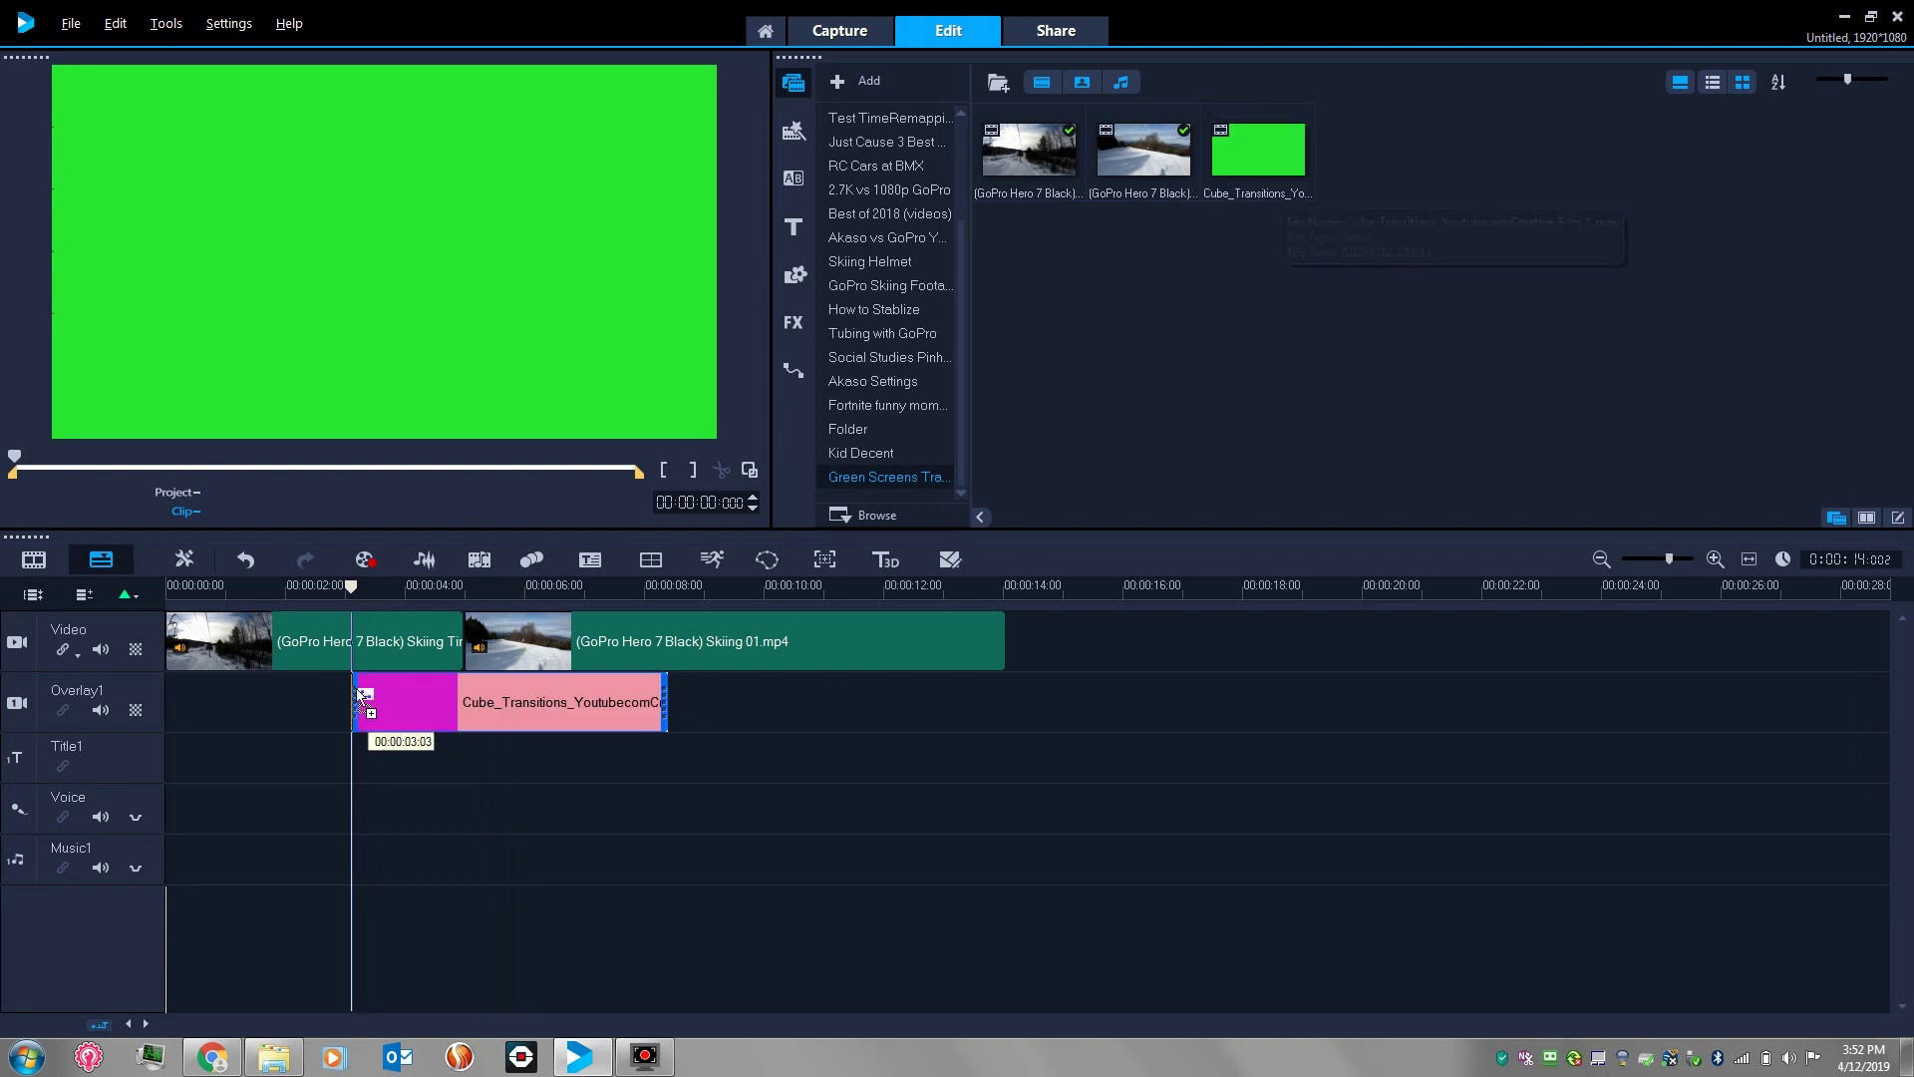
Play the project through the cube transition overlay
{"action": "left_click", "coordinate": [333, 699]}
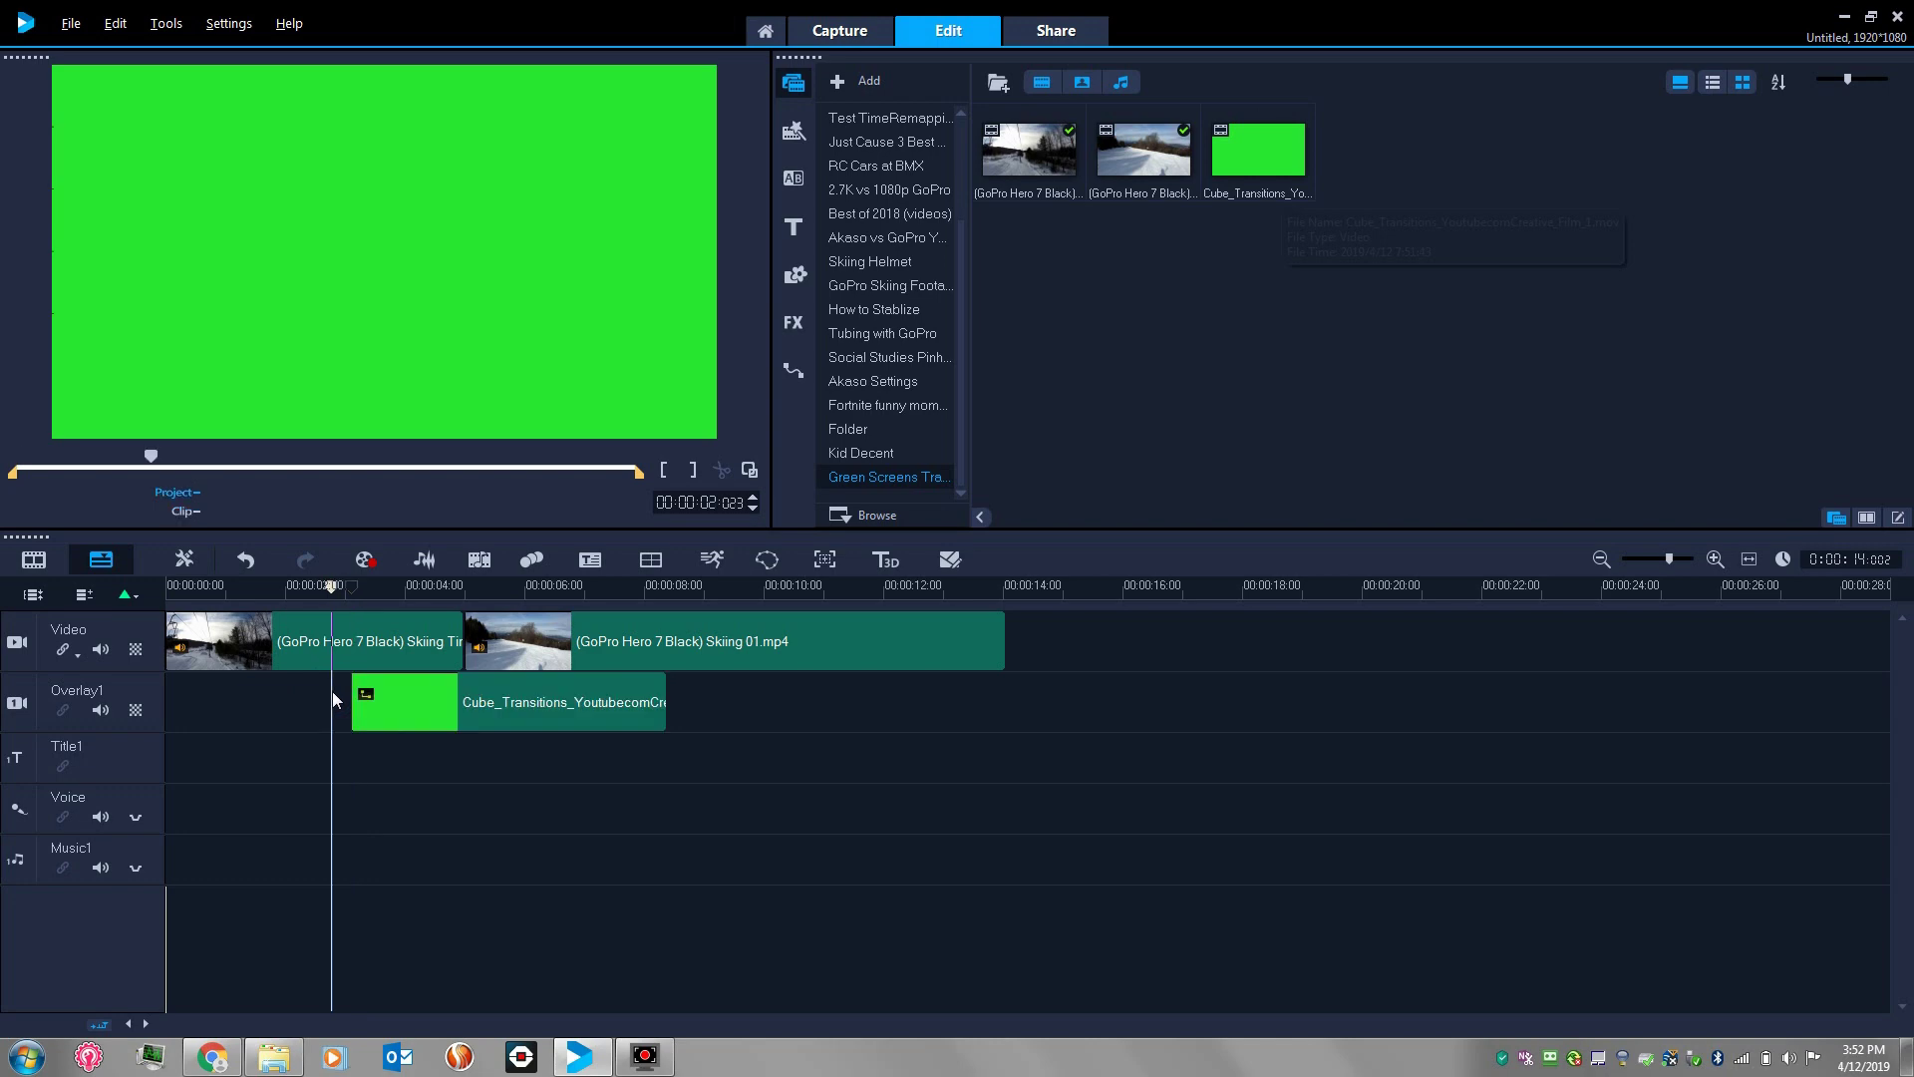
{"action": "left_click", "coordinate": [221, 504]}
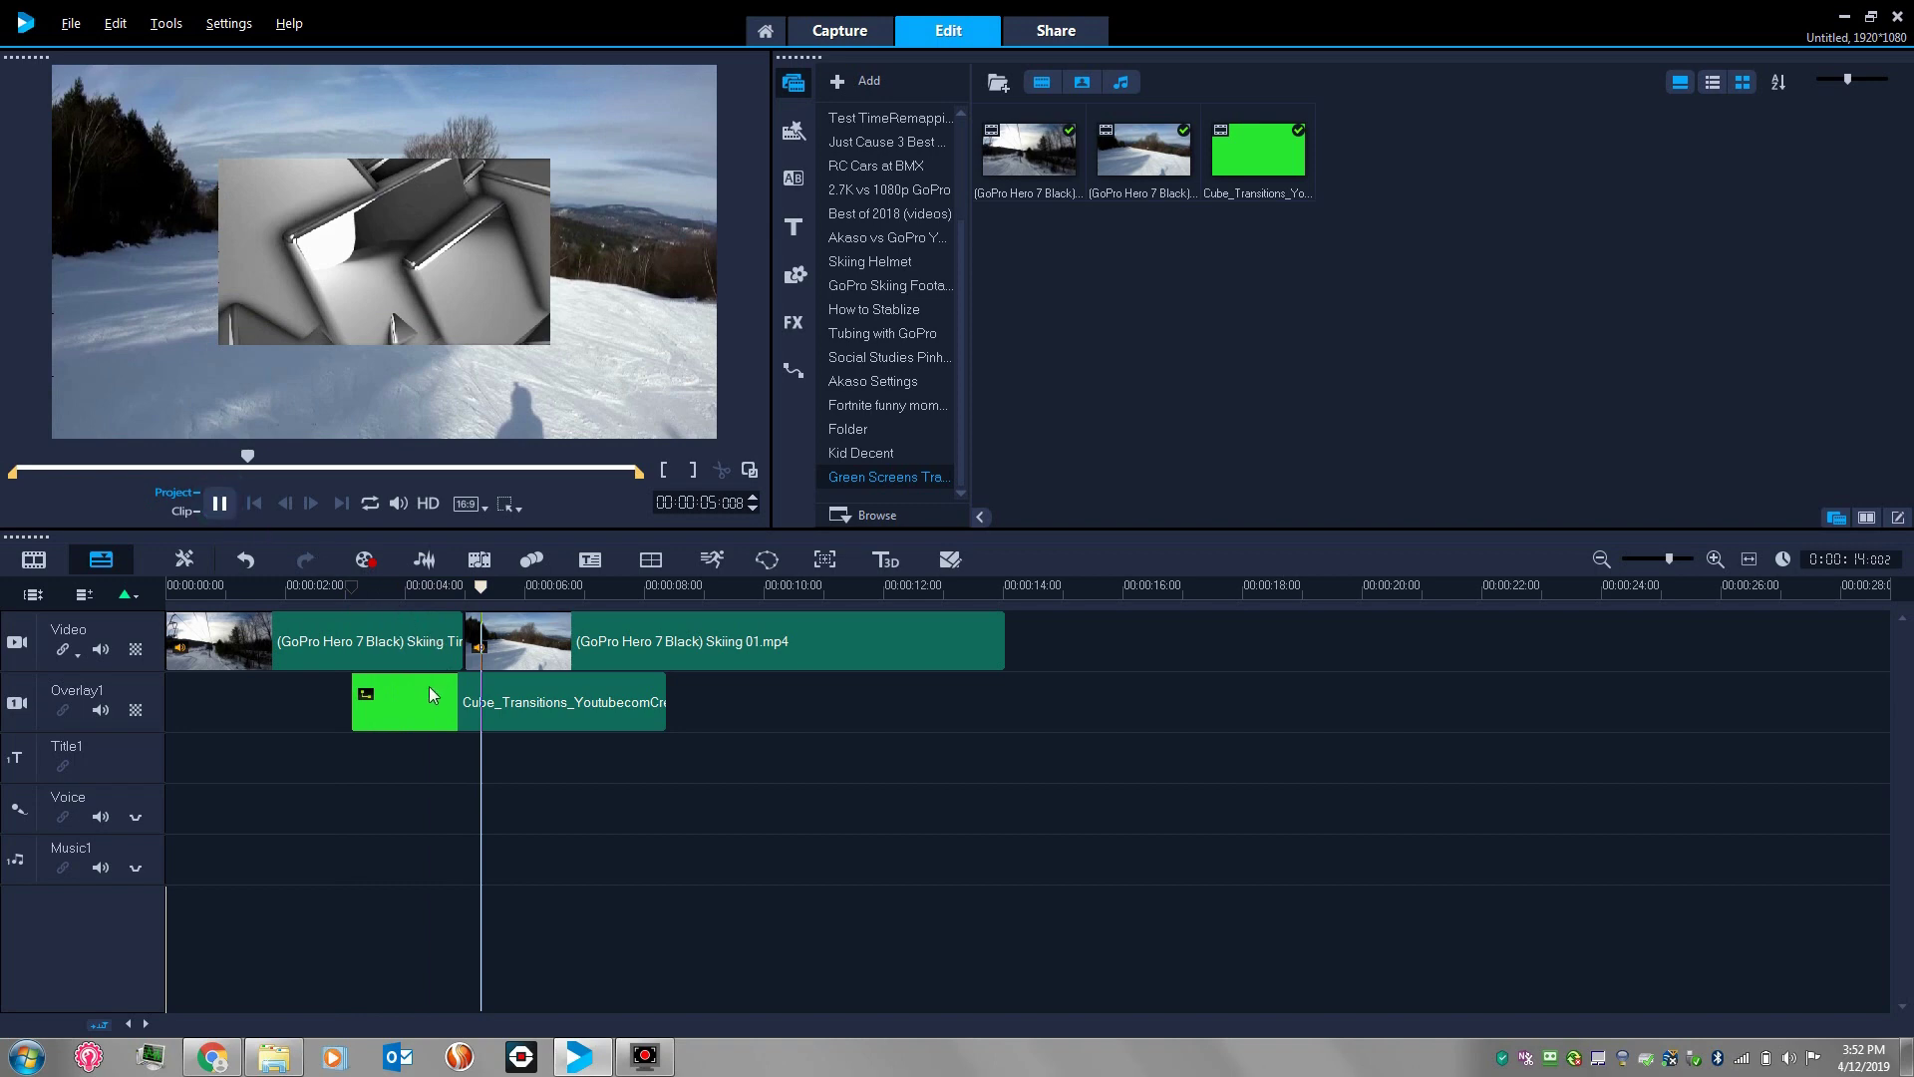
{"action": "key", "text": "space"}
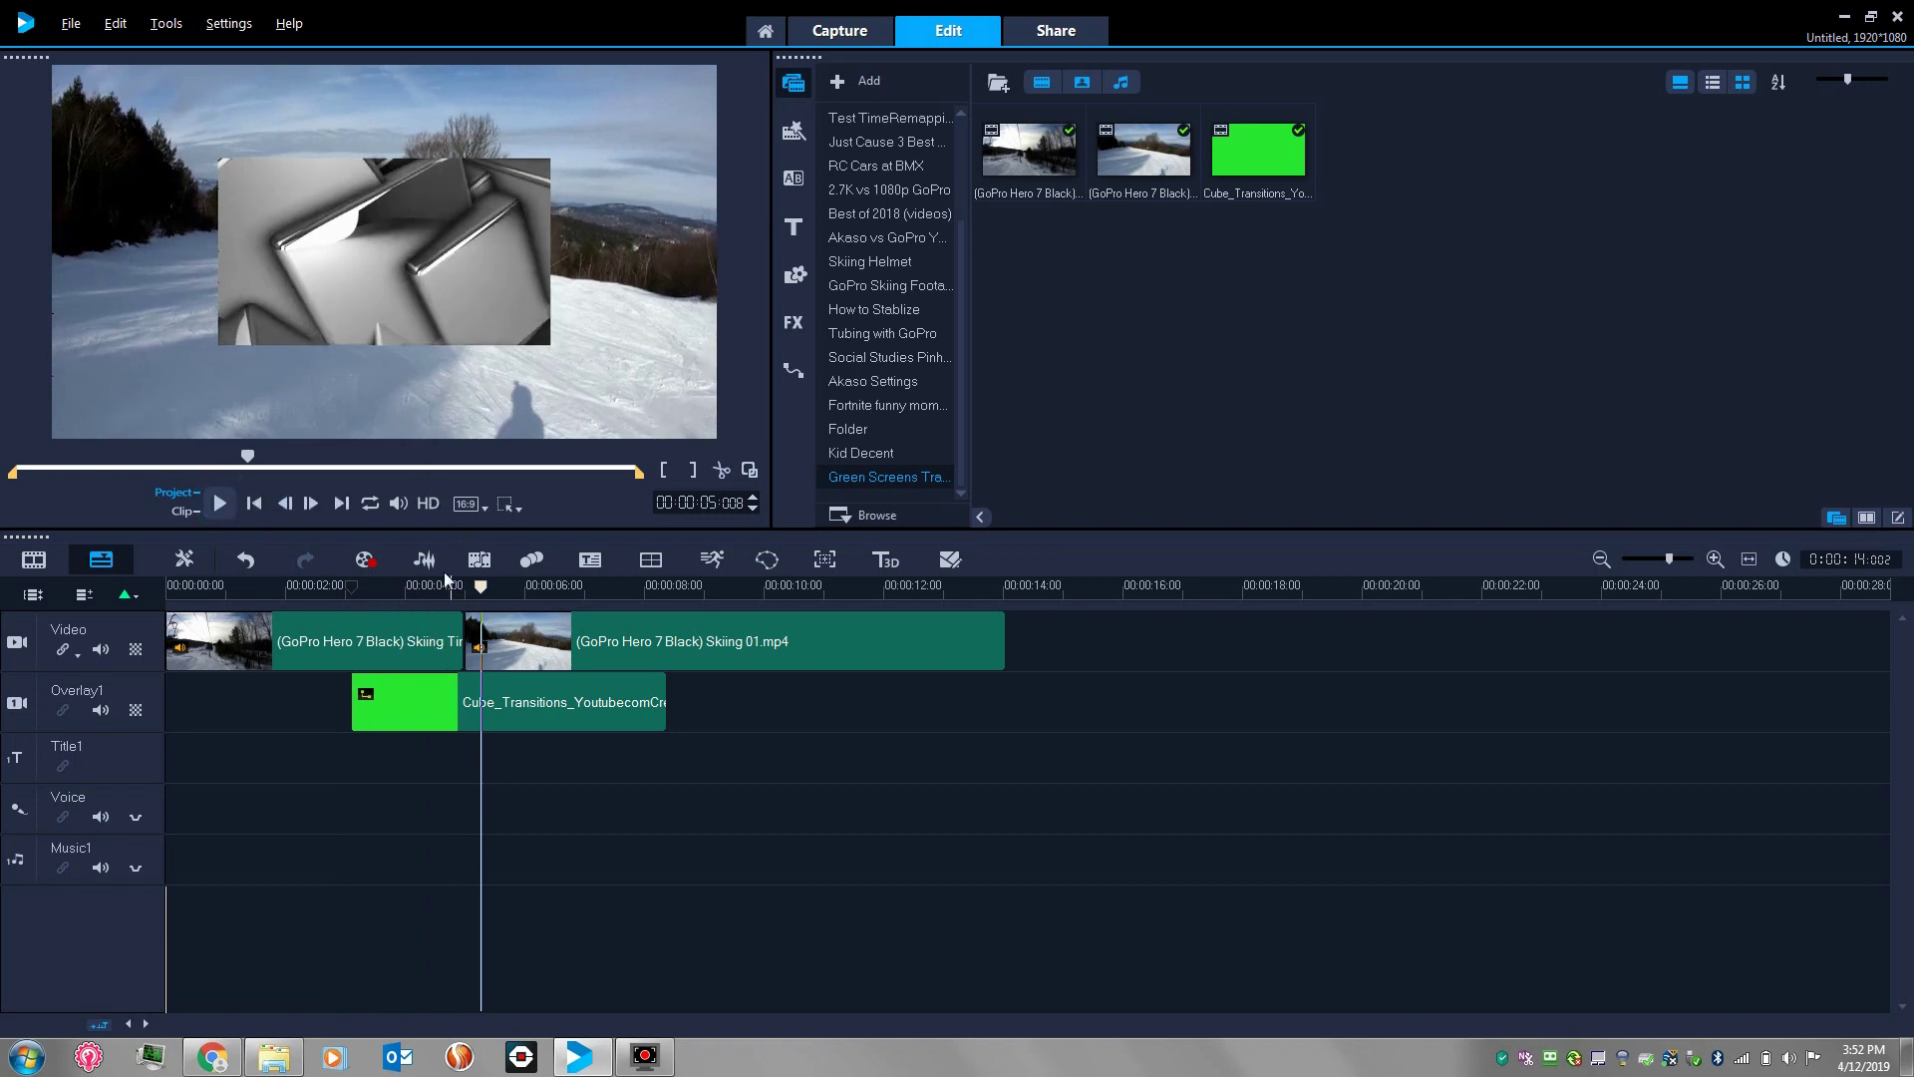
Fit the cube transition overlay to screen so it fills the whole preview frame
{"action": "left_click", "coordinate": [464, 709]}
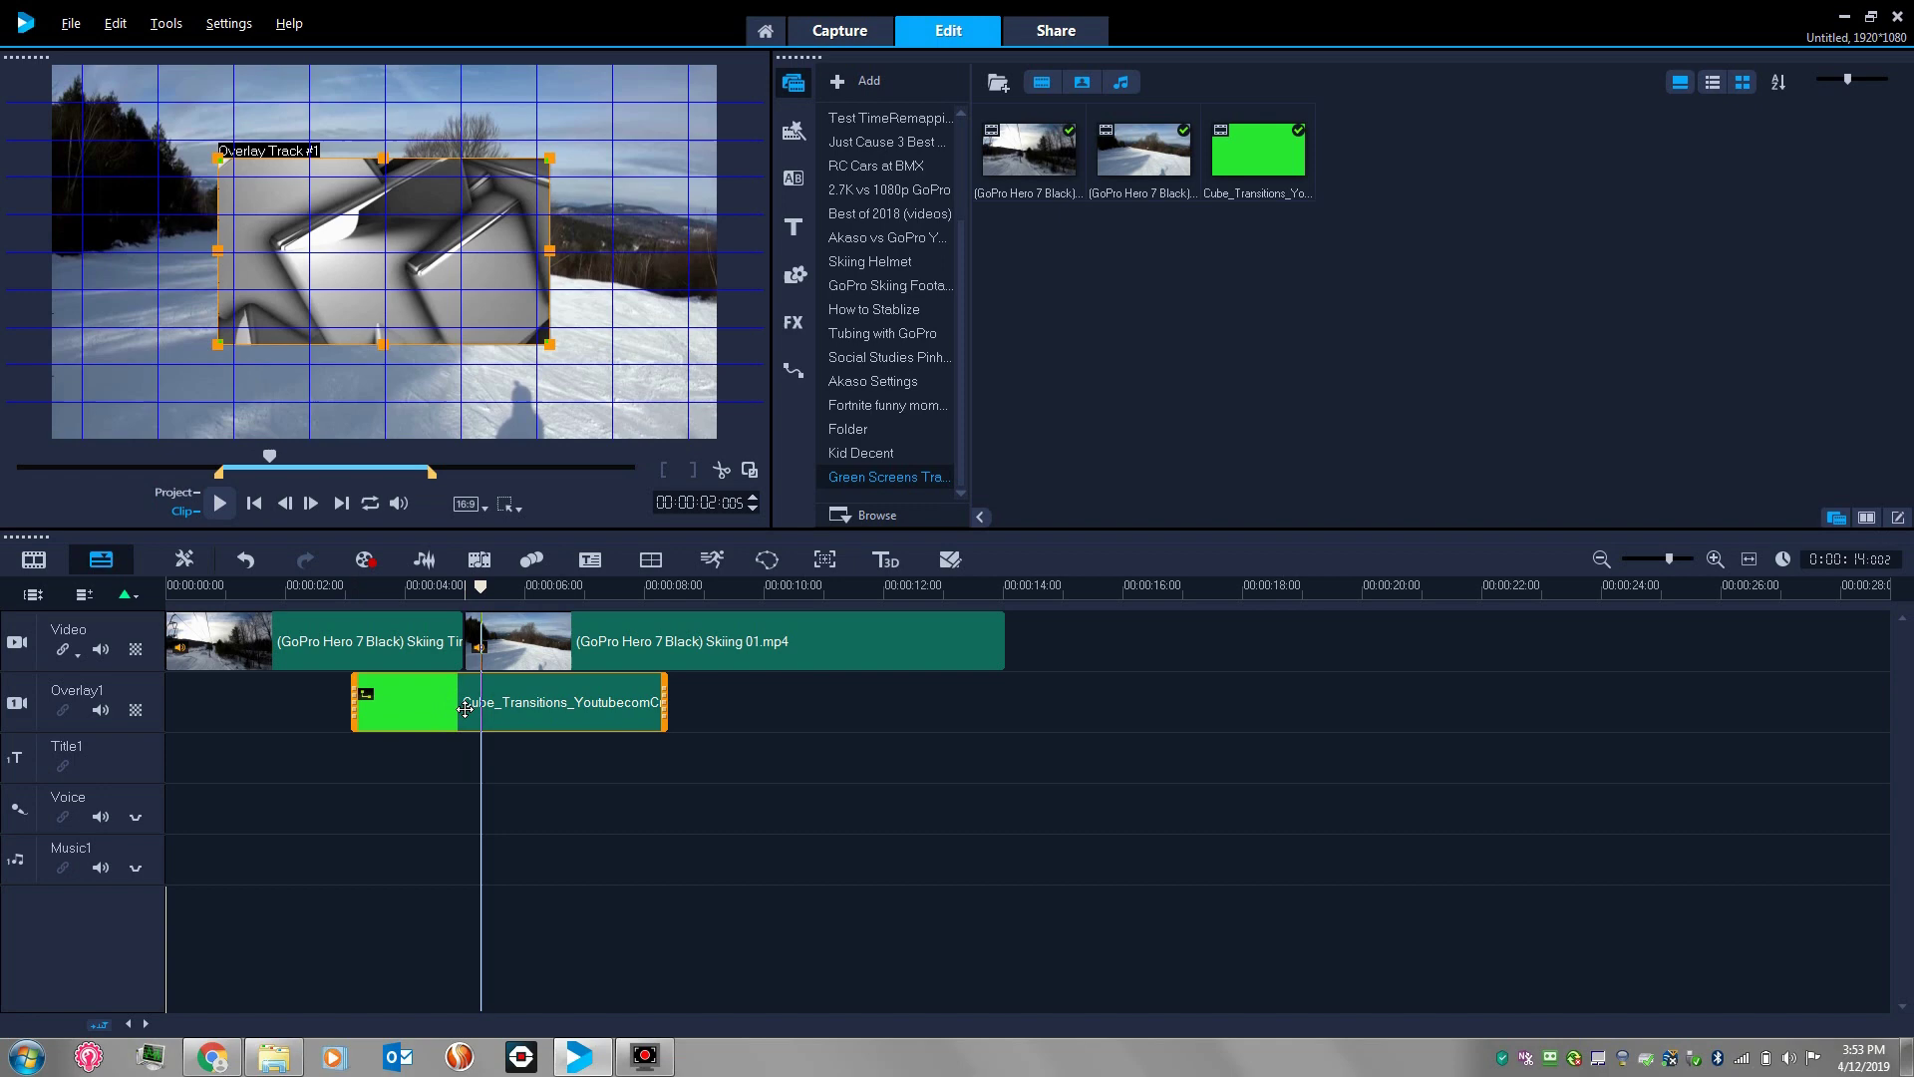
{"action": "right_click", "coordinate": [417, 247]}
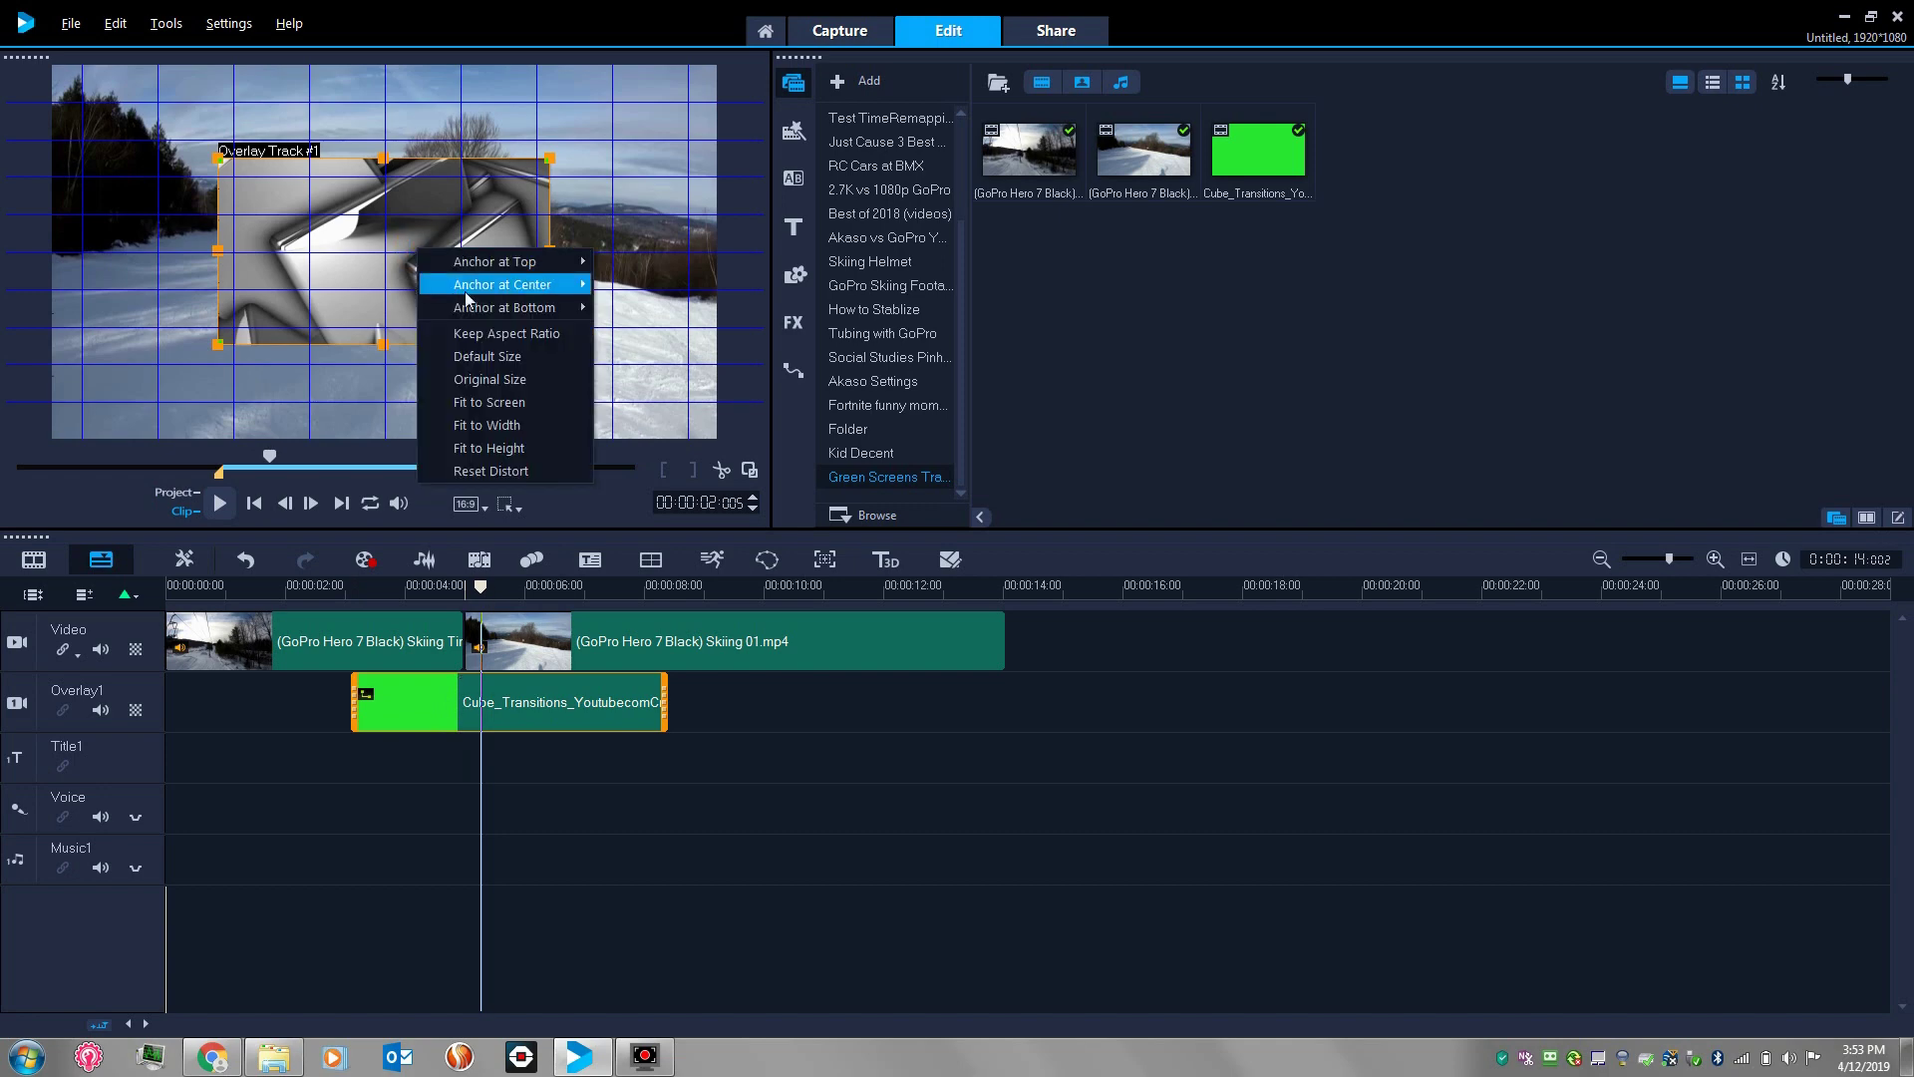
{"action": "left_click", "coordinate": [500, 403]}
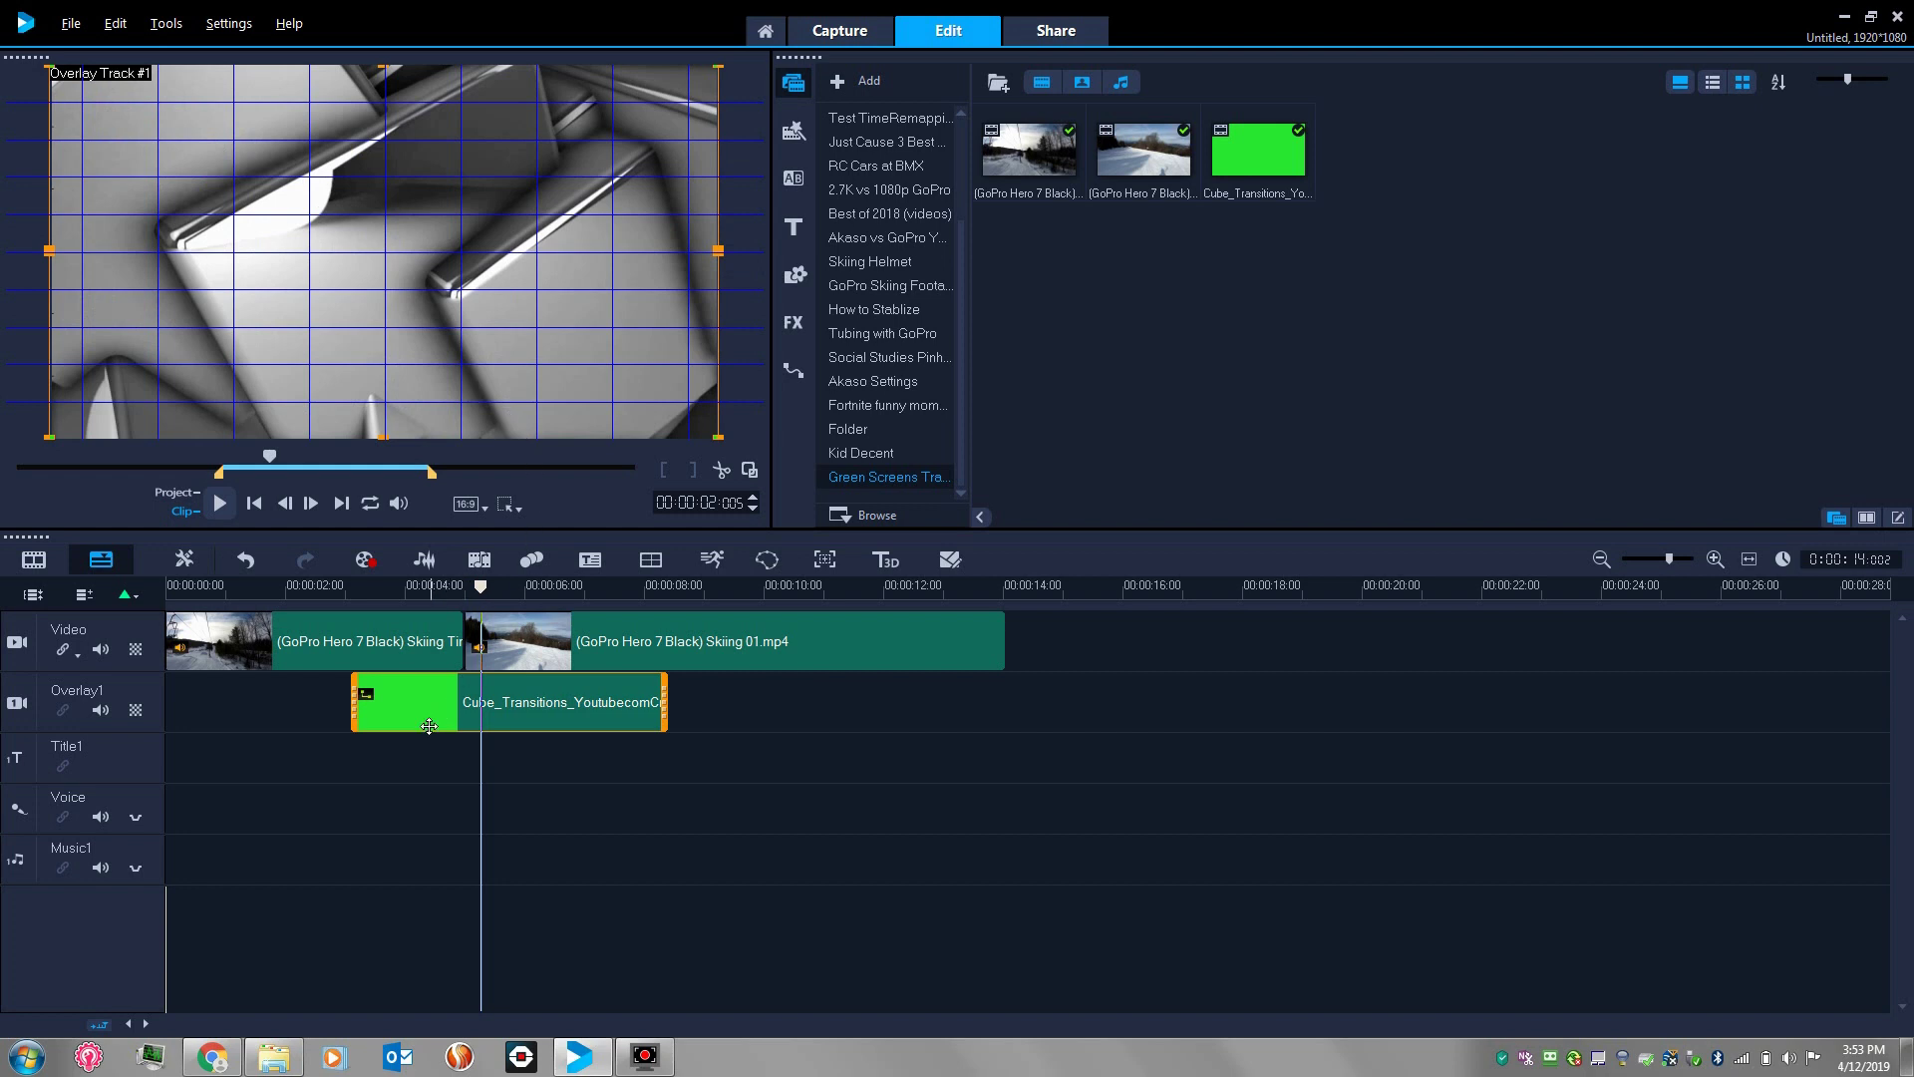
{"action": "left_click", "coordinate": [376, 750]}
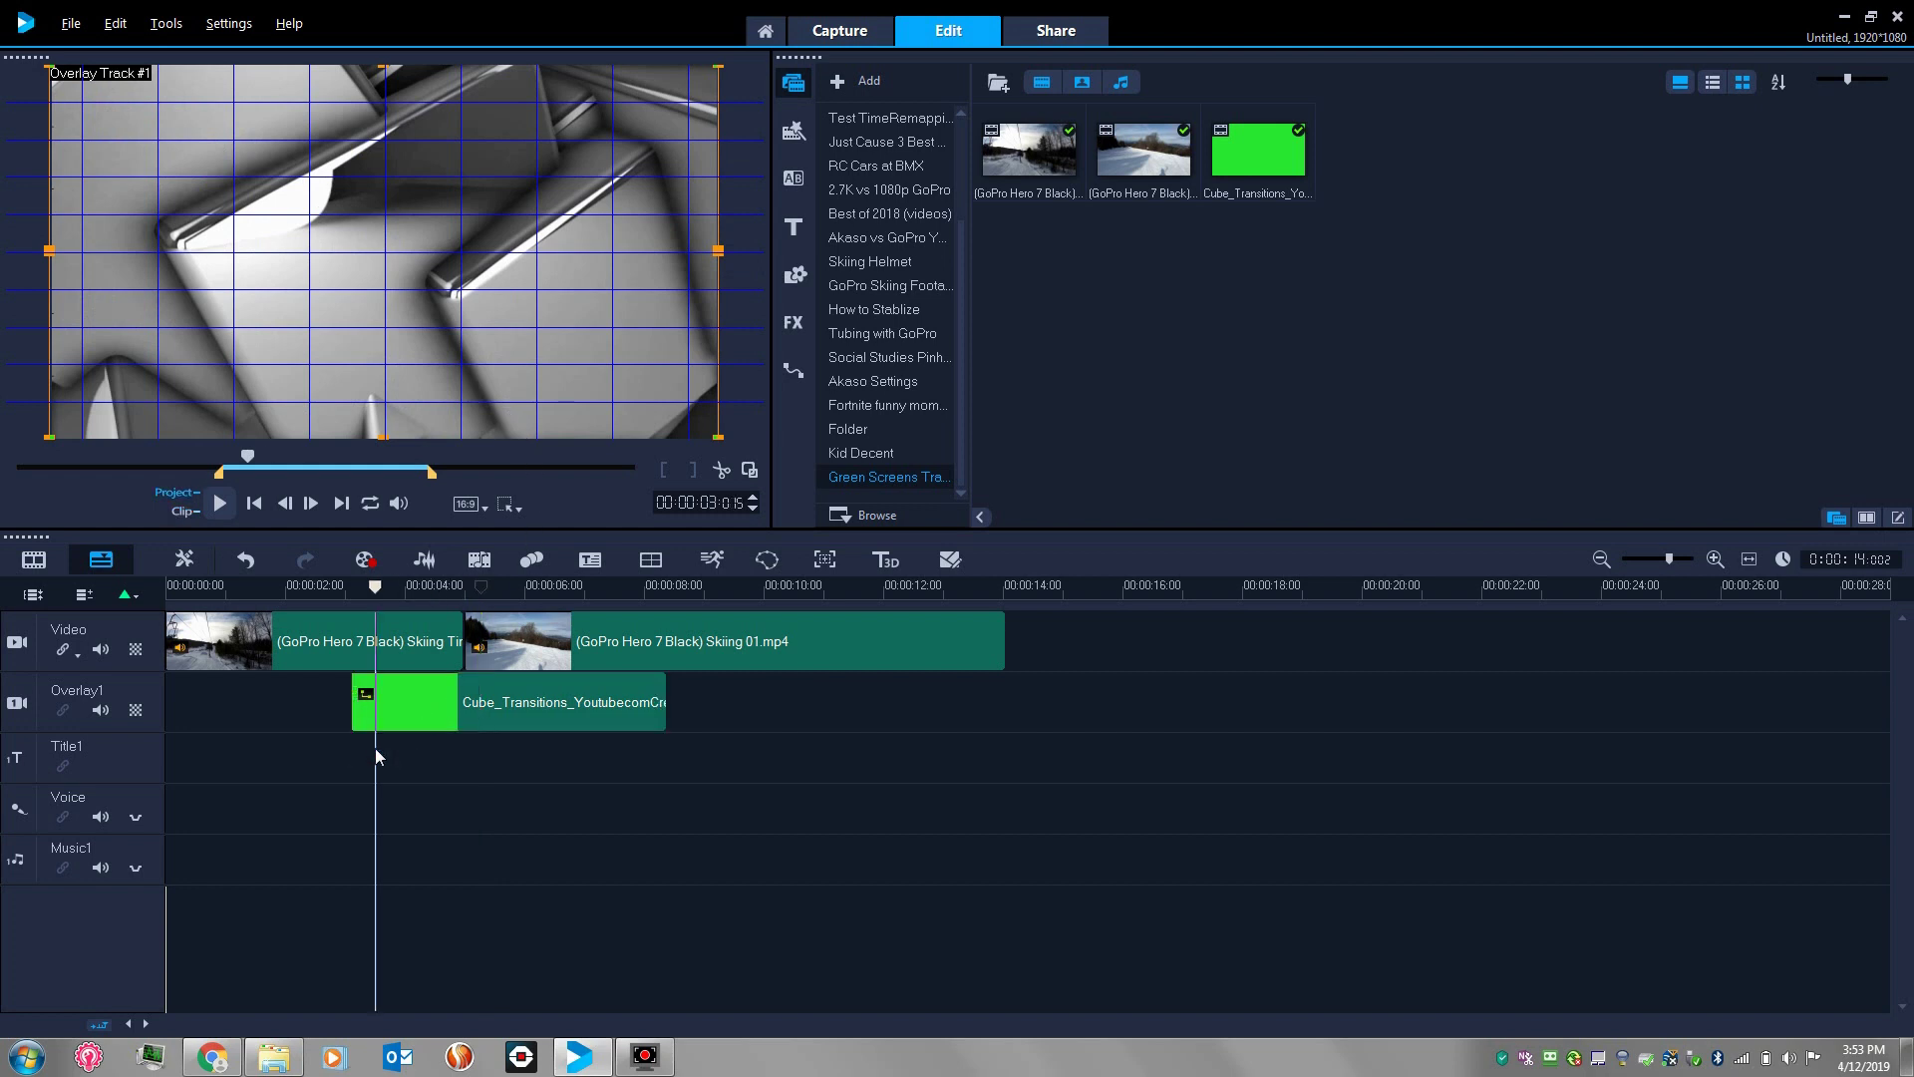
{"action": "left_click", "coordinate": [417, 715]}
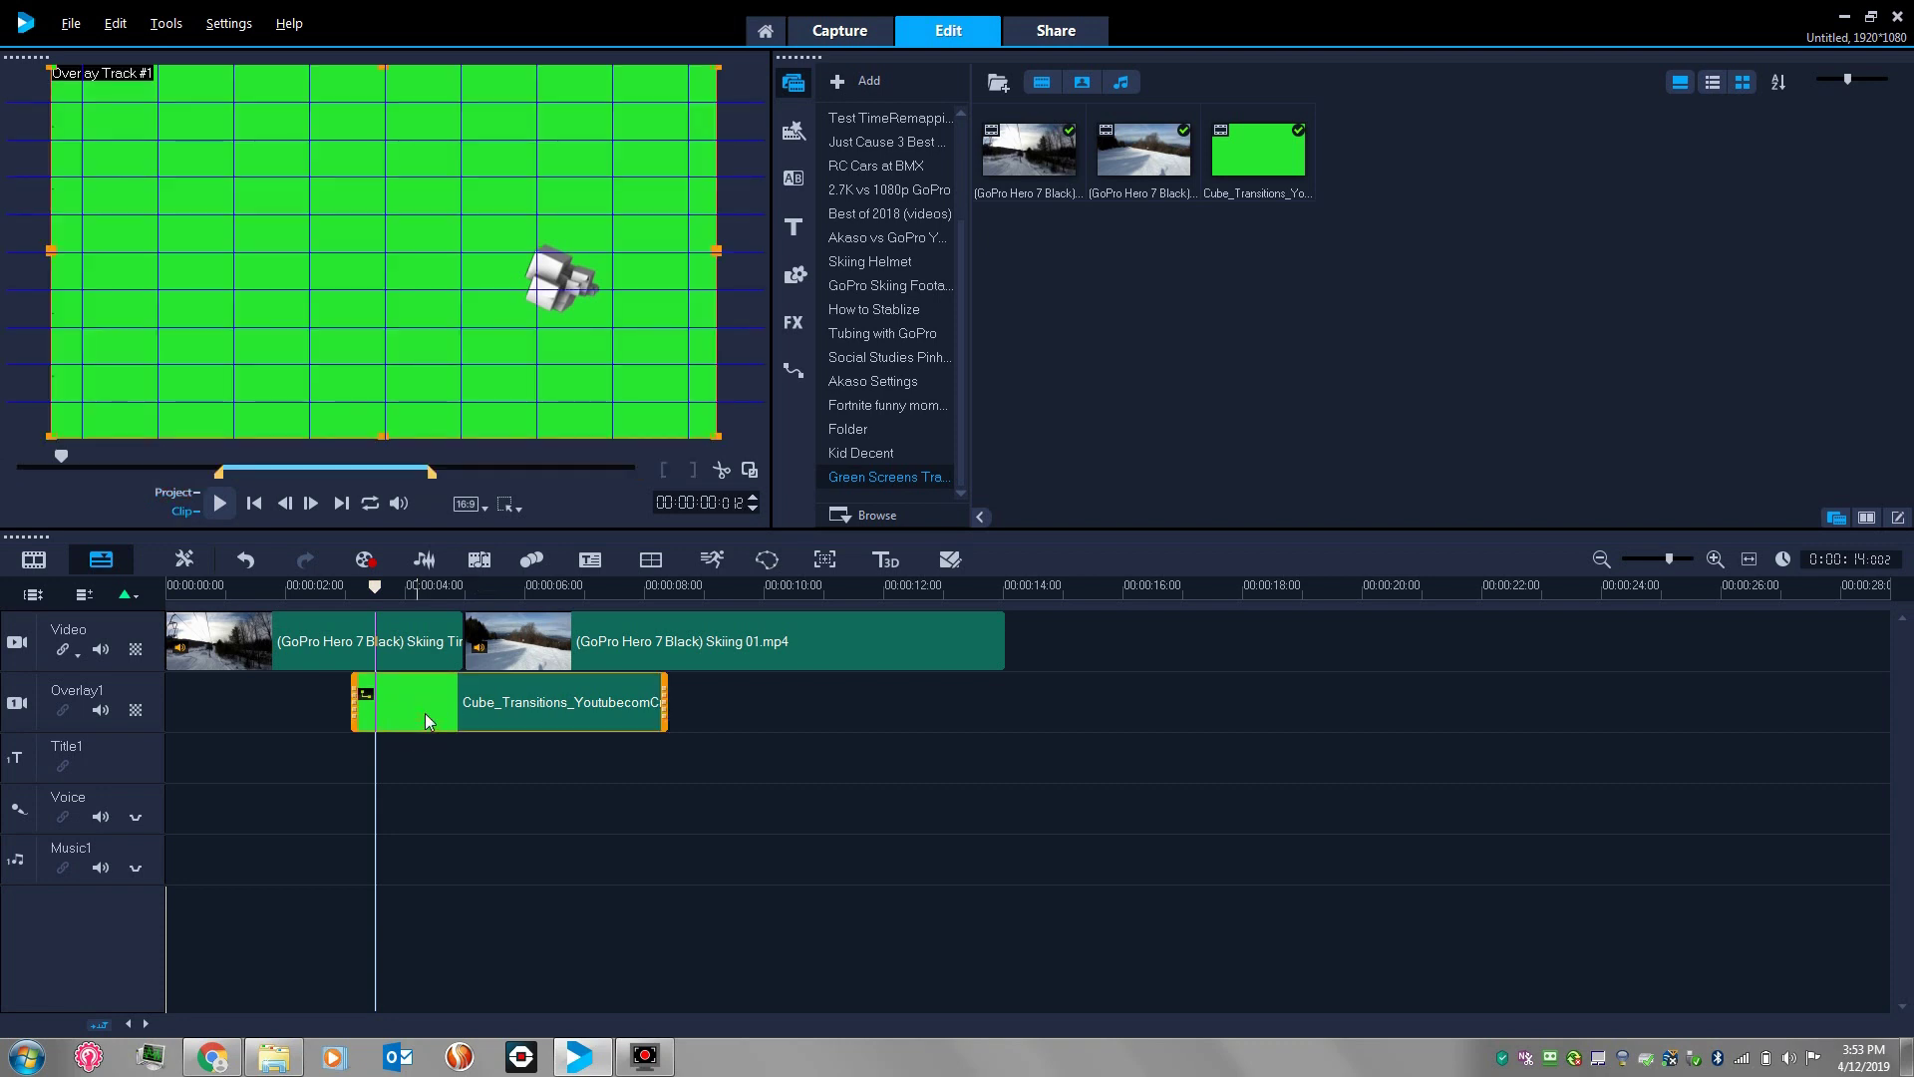
Apply Chroma Key to the cube overlay, sampling its green background at similarity 70
{"action": "right_click", "coordinate": [425, 714]}
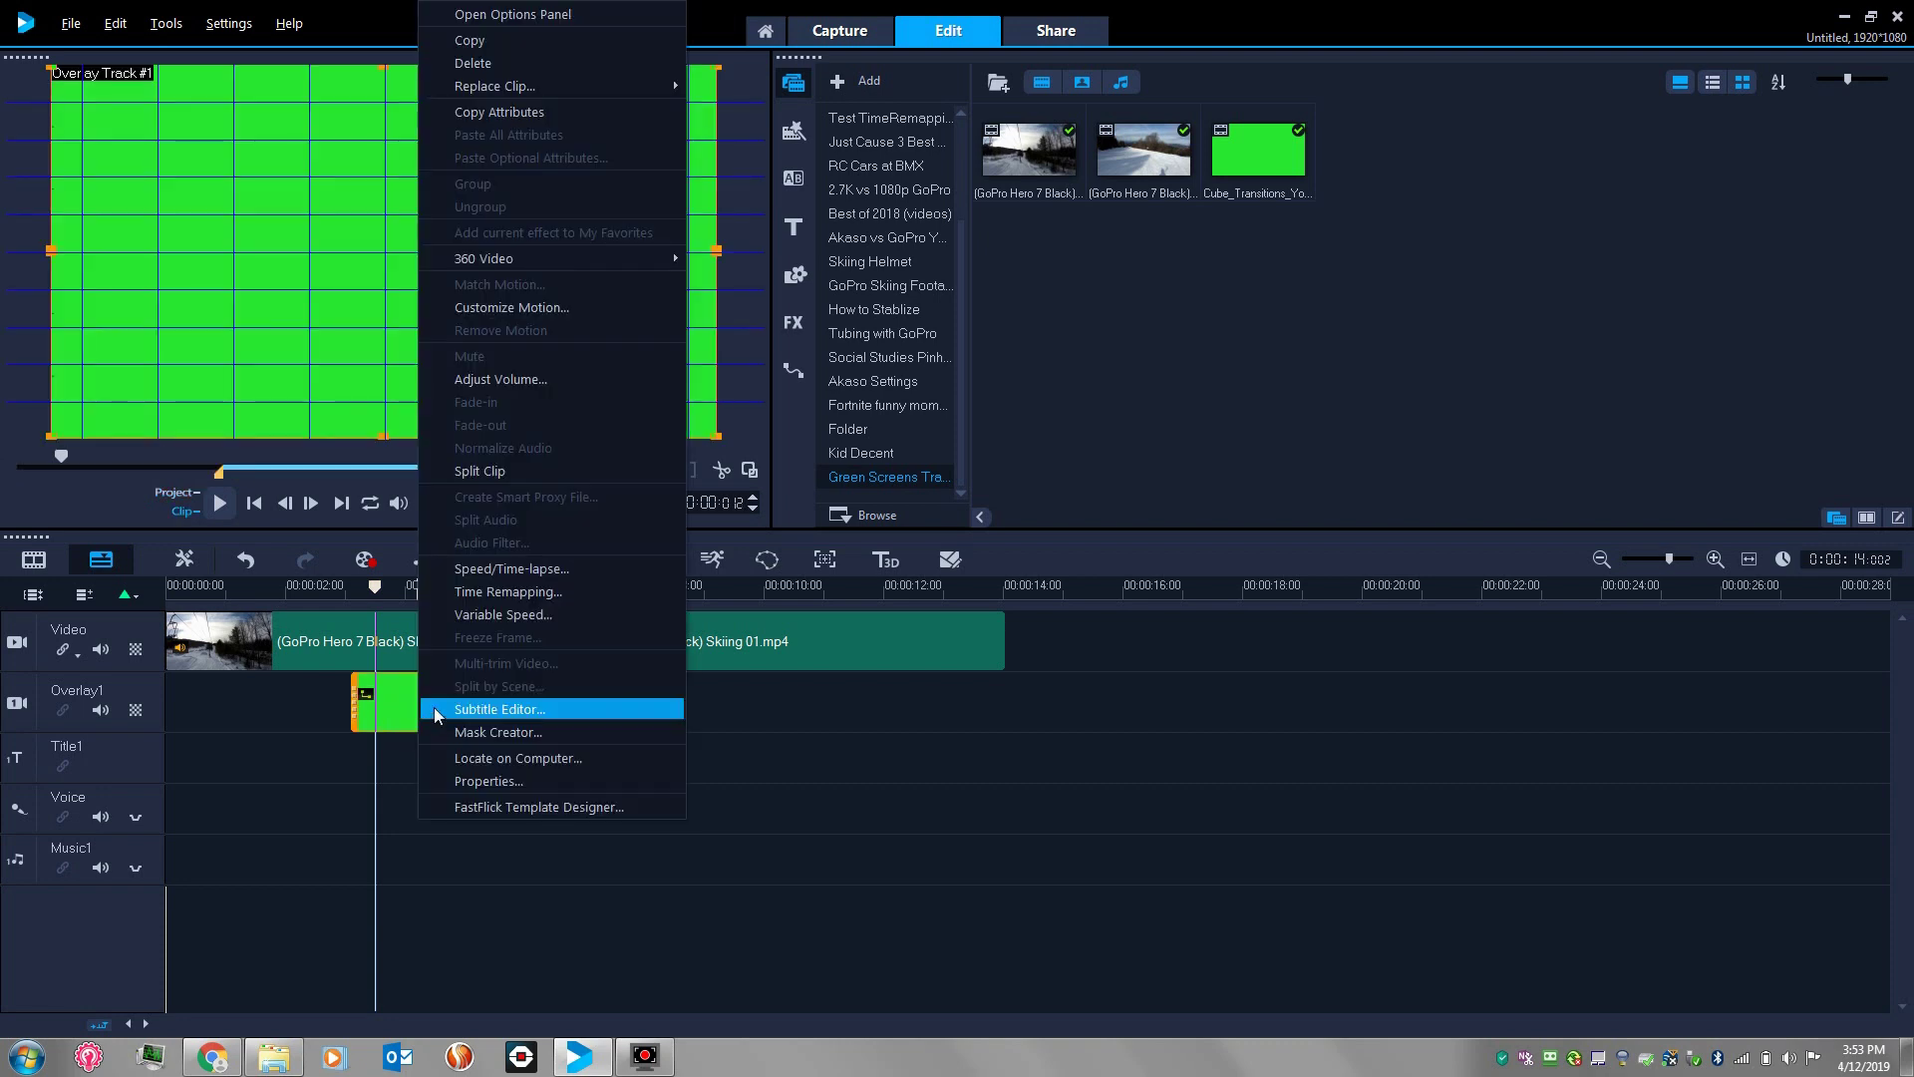
{"action": "left_click", "coordinate": [558, 15]}
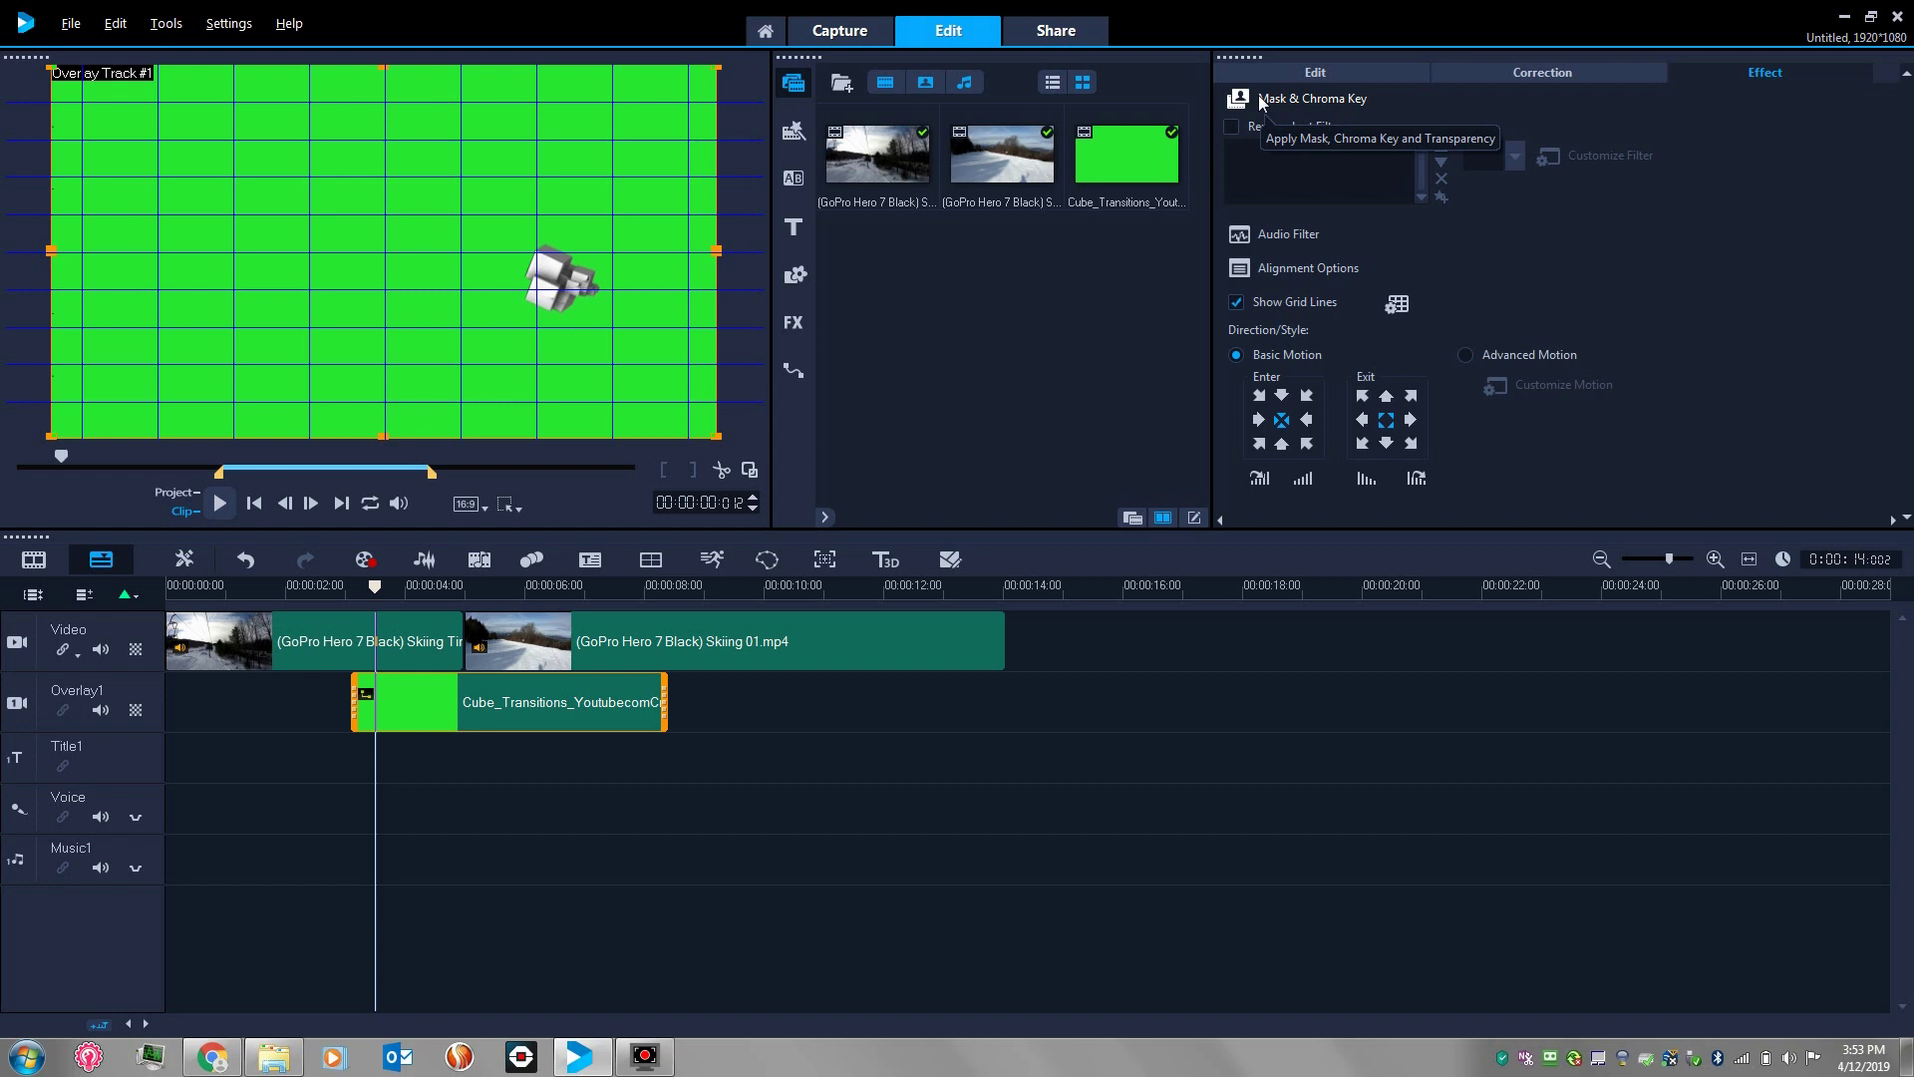
{"action": "left_click", "coordinate": [1261, 99]}
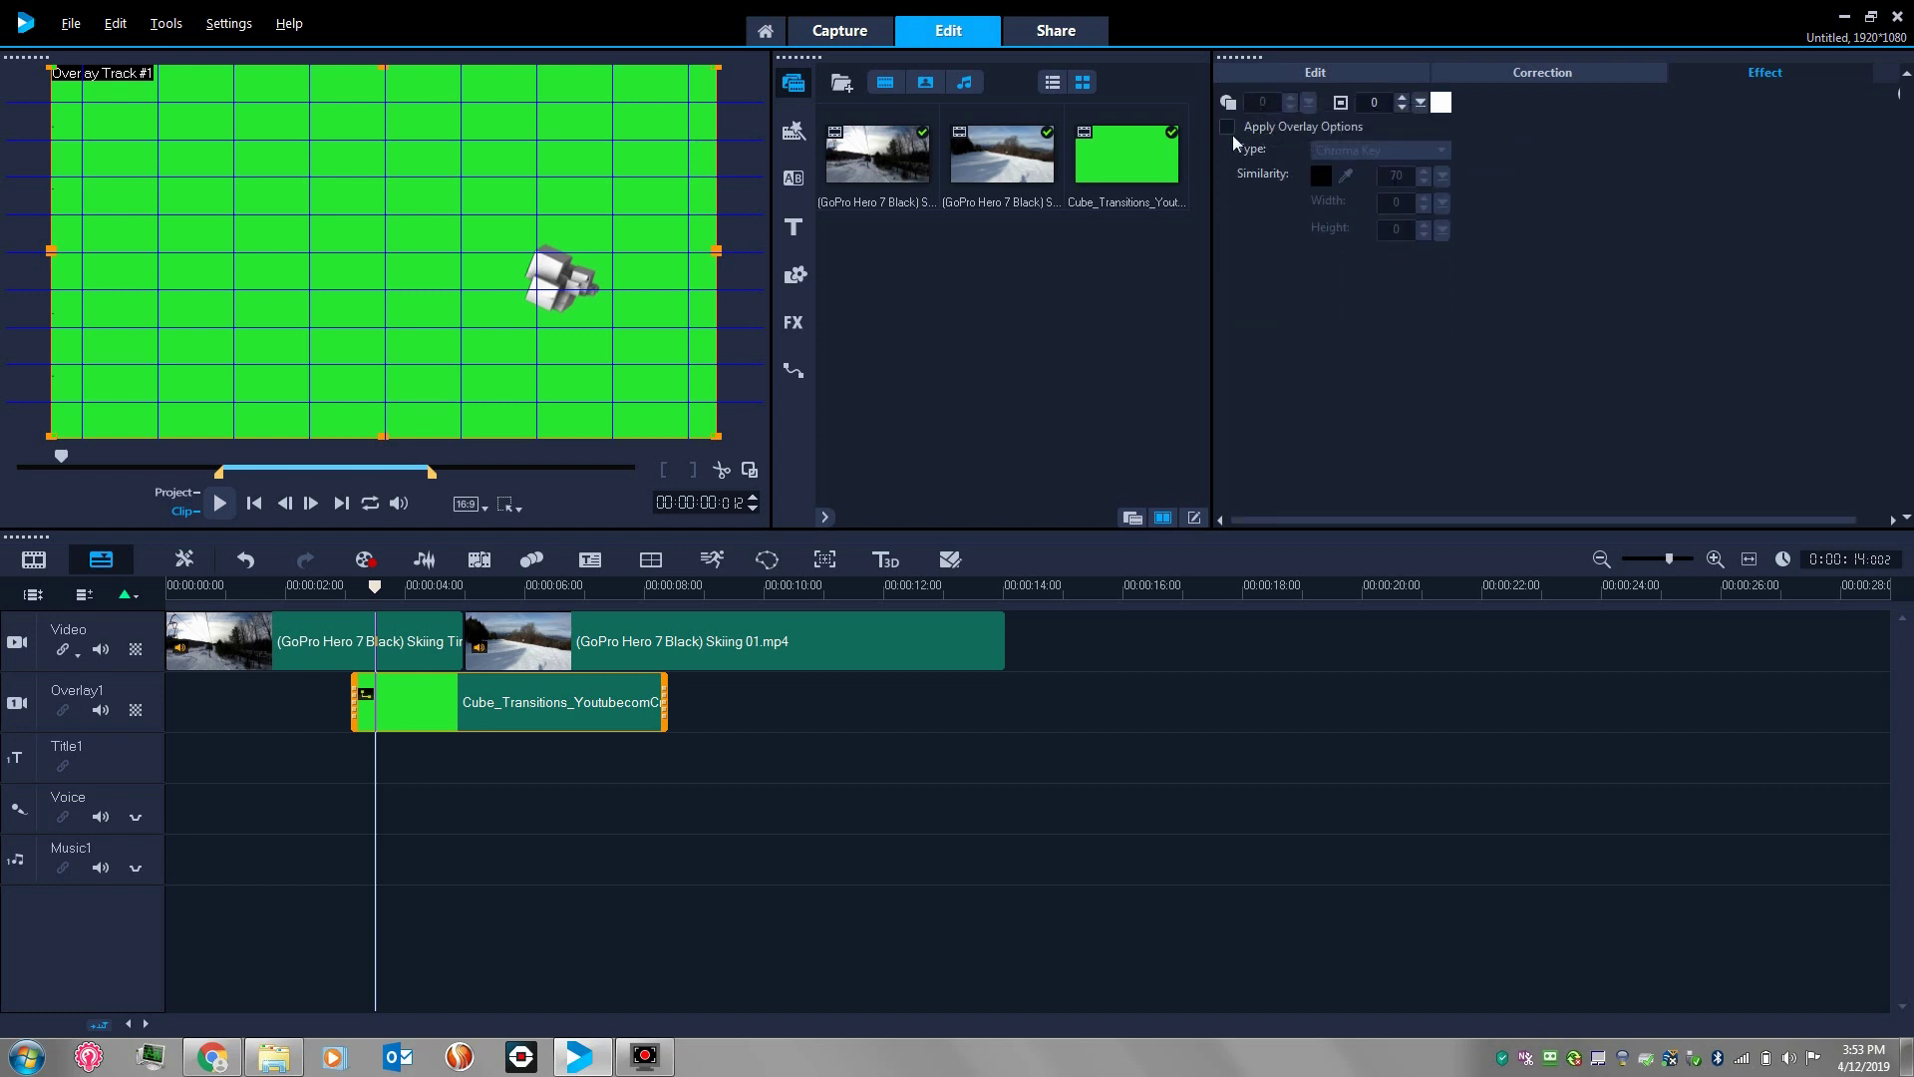
{"action": "left_click", "coordinate": [1232, 136]}
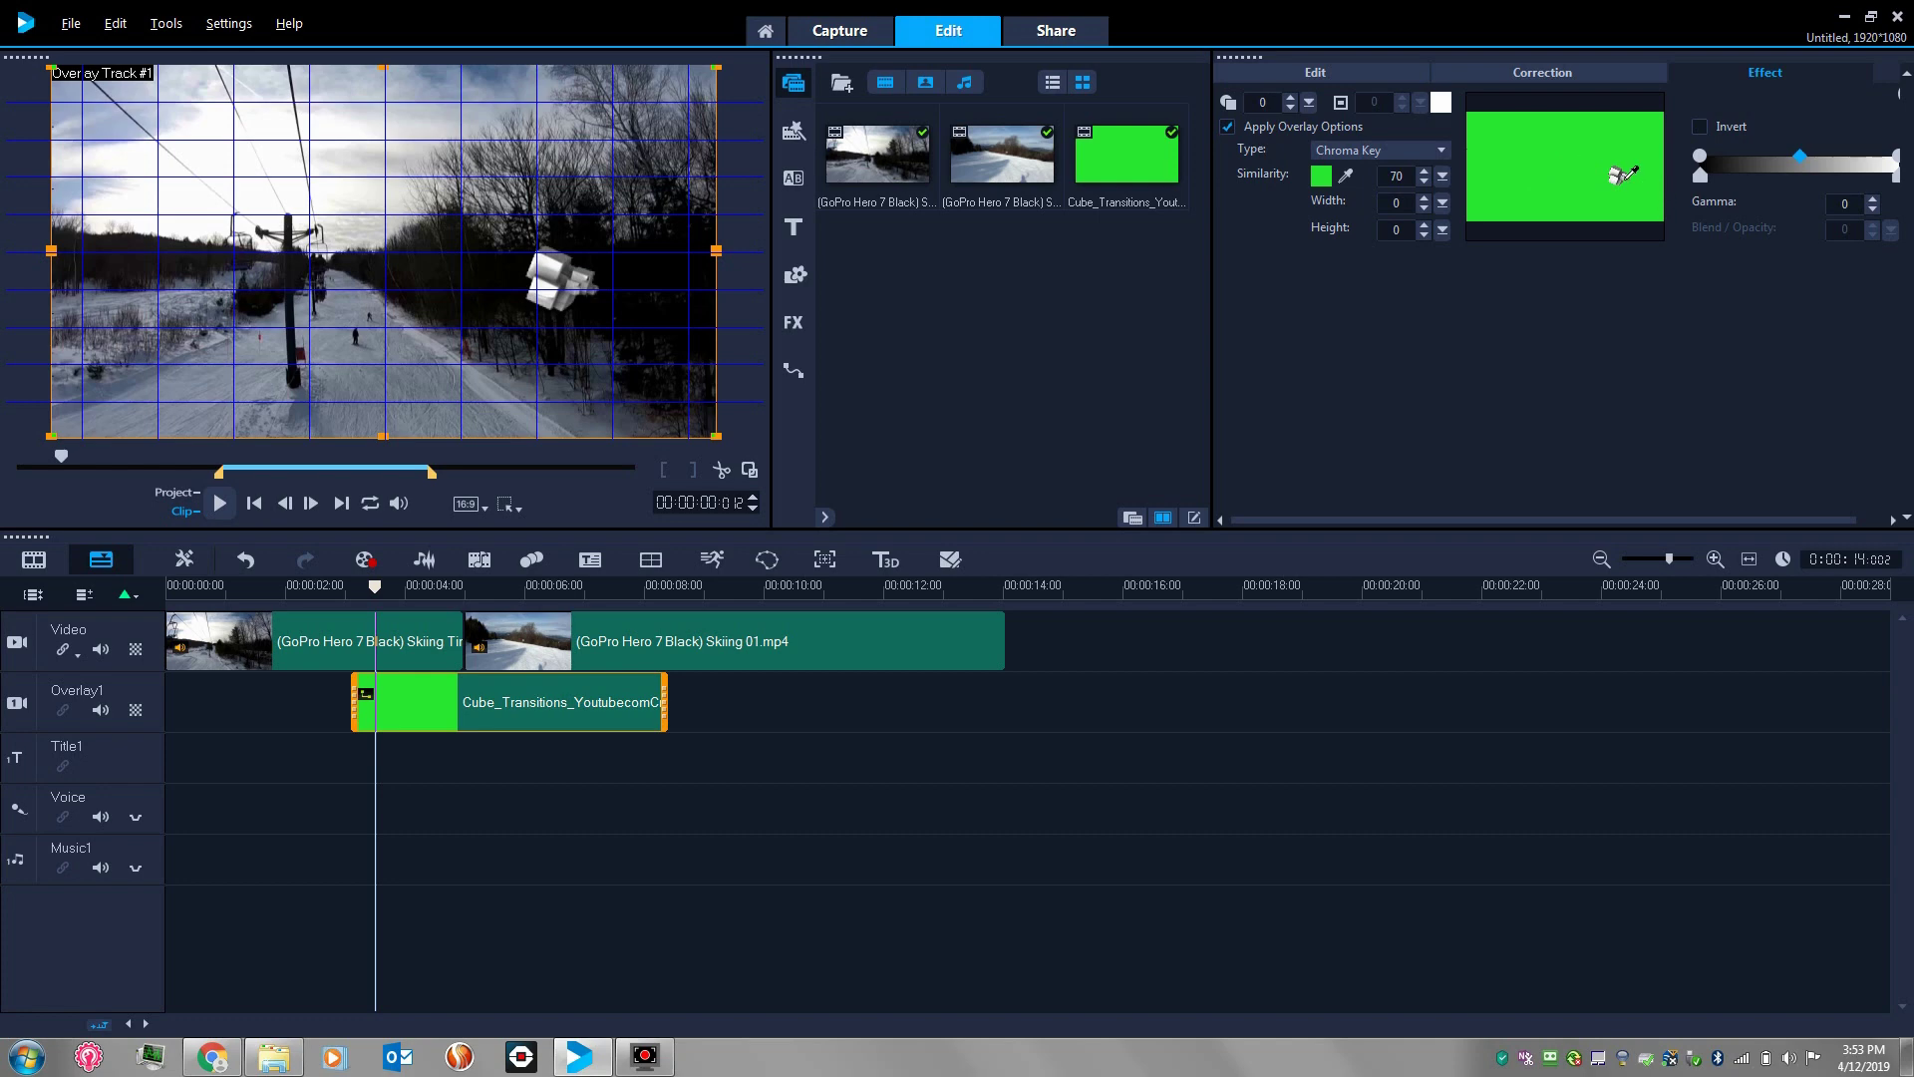
{"action": "left_click", "coordinate": [1617, 176]}
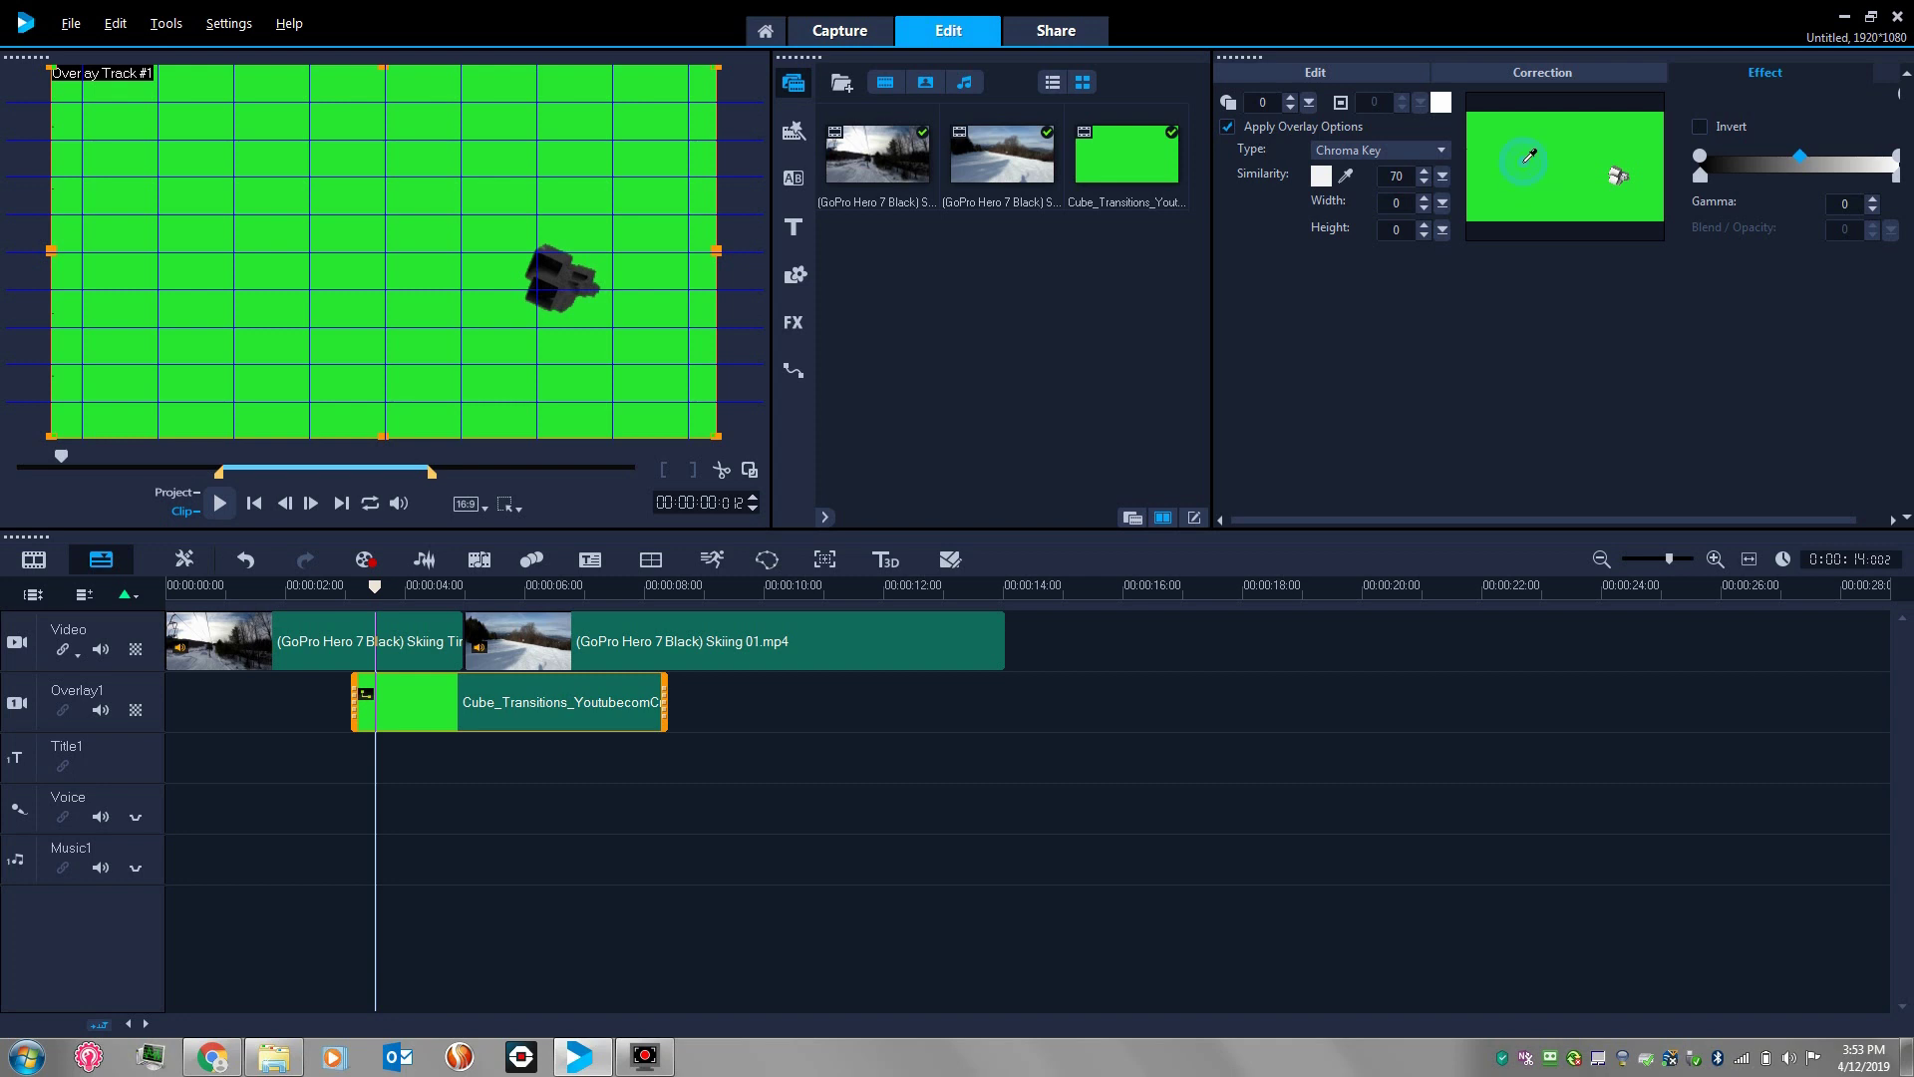
{"action": "left_click", "coordinate": [1525, 159]}
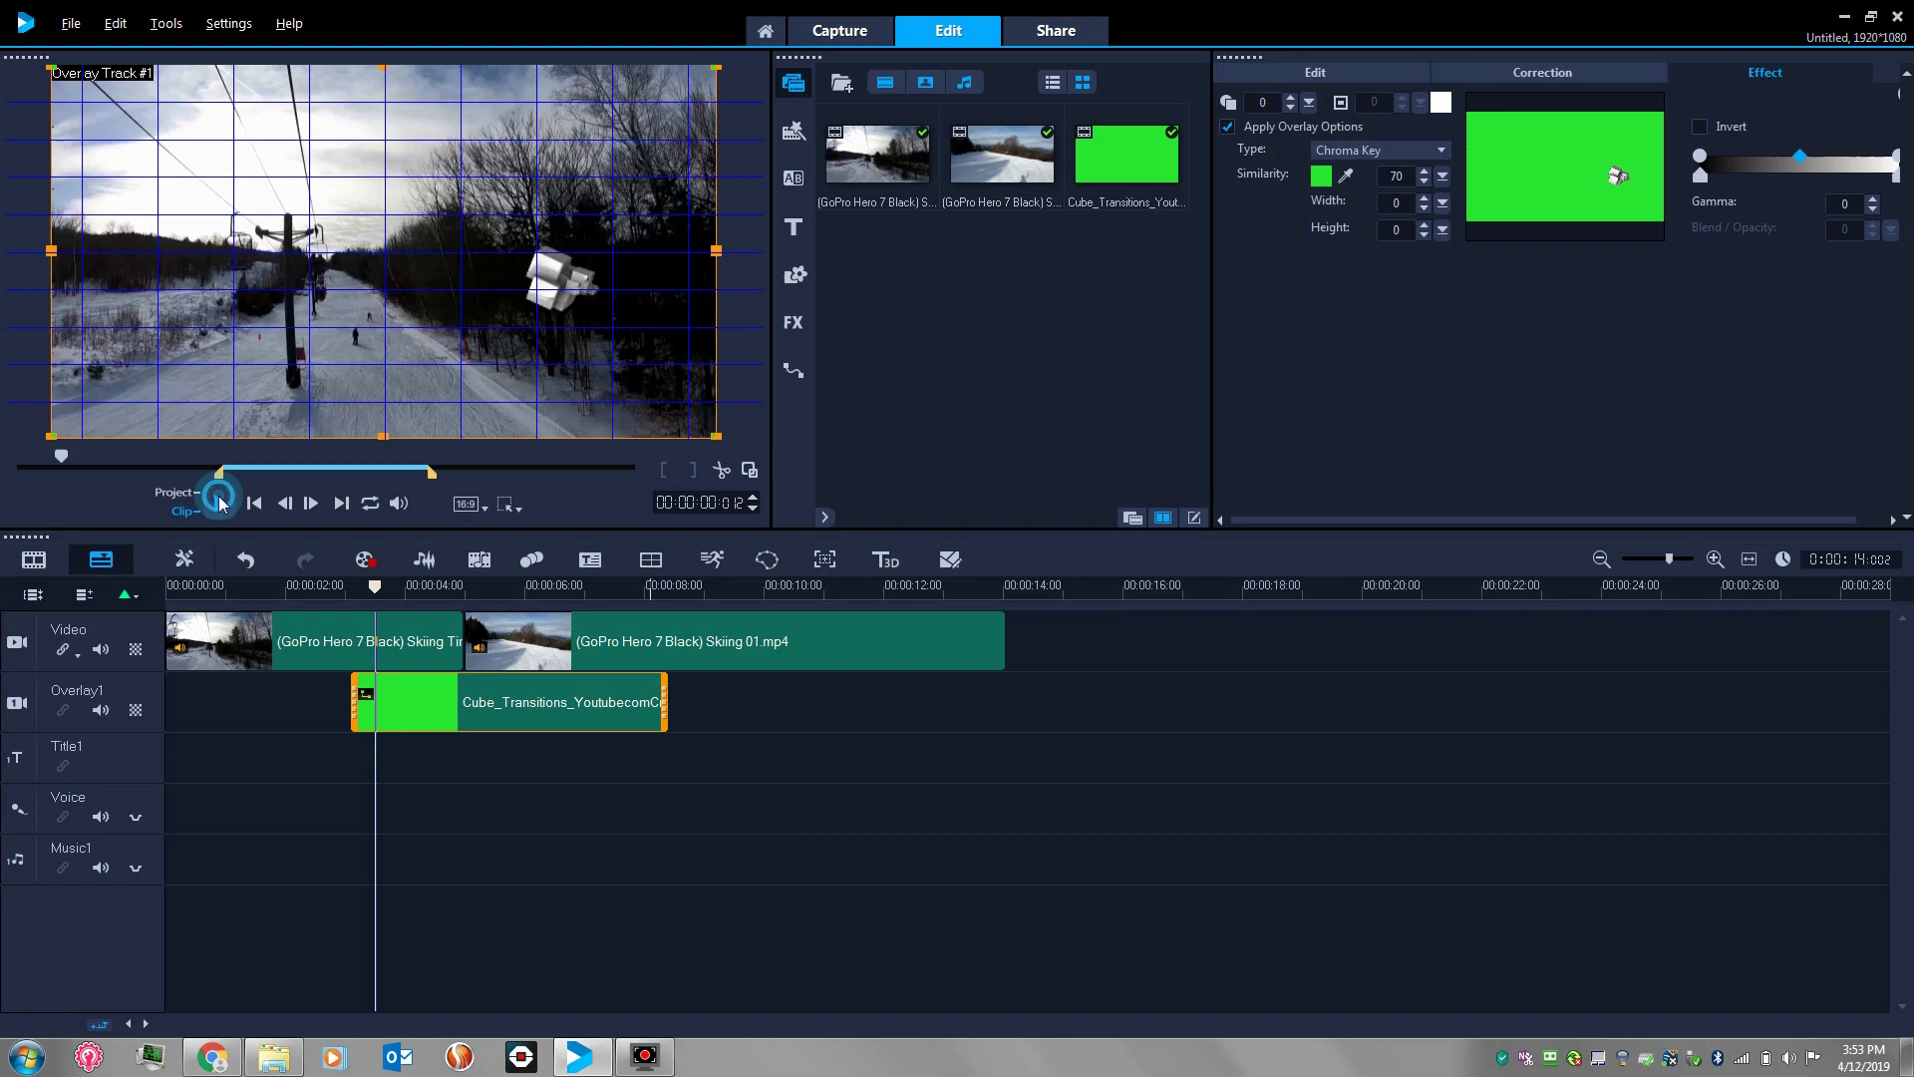
{"action": "left_click", "coordinate": [218, 503]}
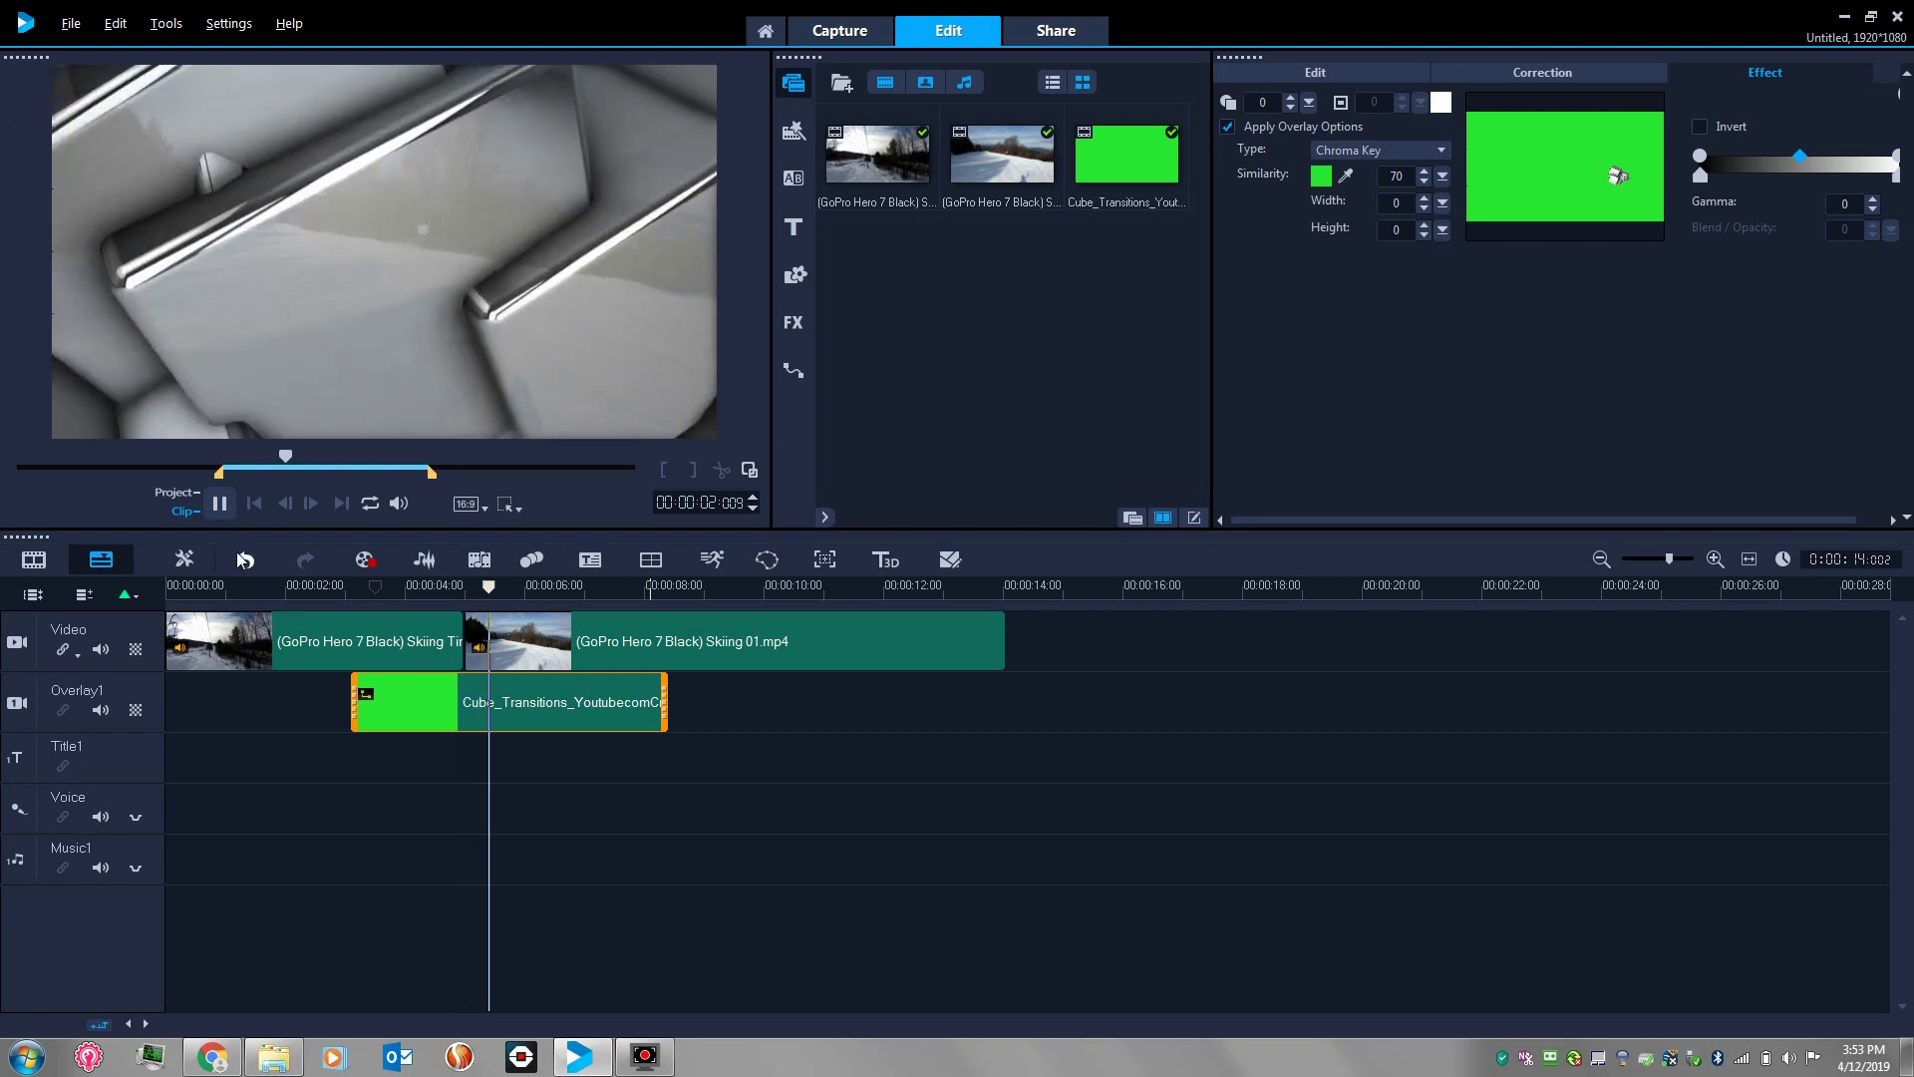
{"action": "left_click", "coordinate": [216, 502]}
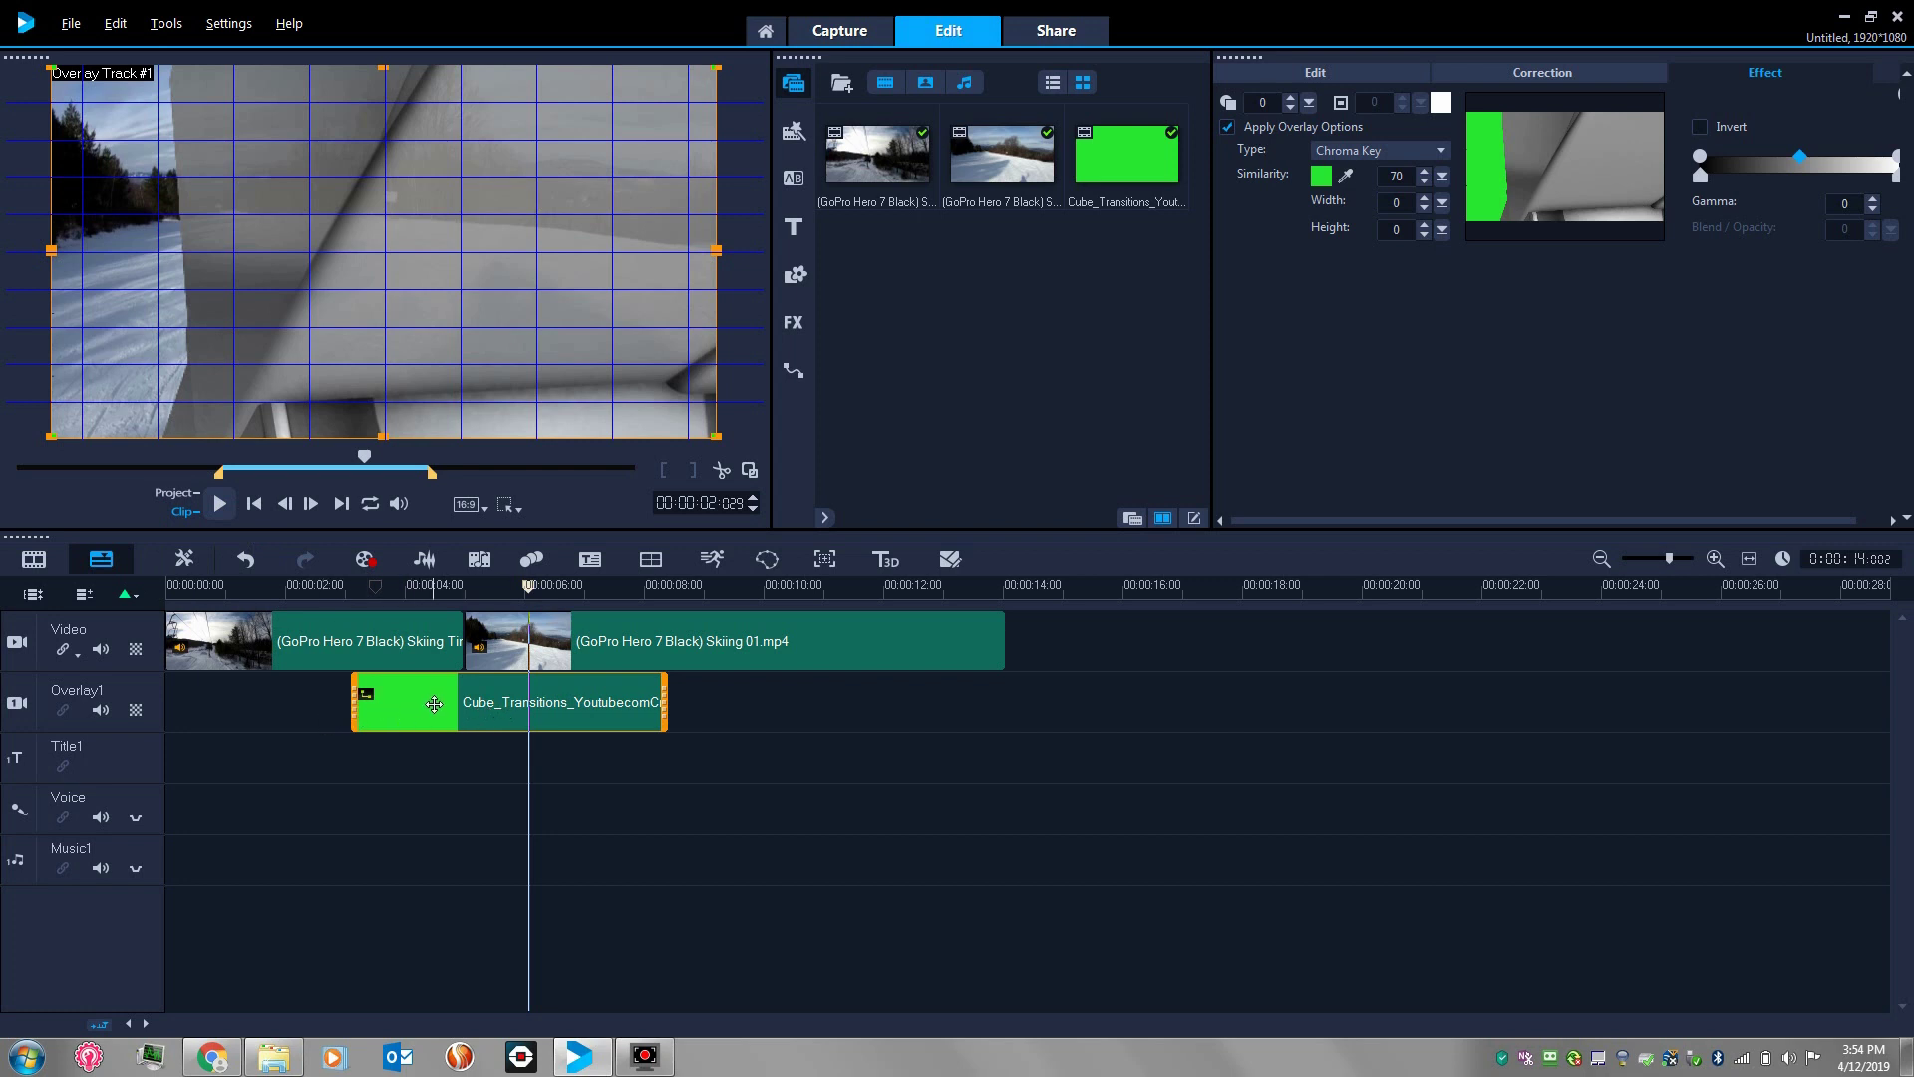
Move the cube overlay earlier to about 00:00:02:22 and play back to check the cut
{"action": "left_click_drag", "start_coordinate": [468, 709], "coordinate": [319, 706]}
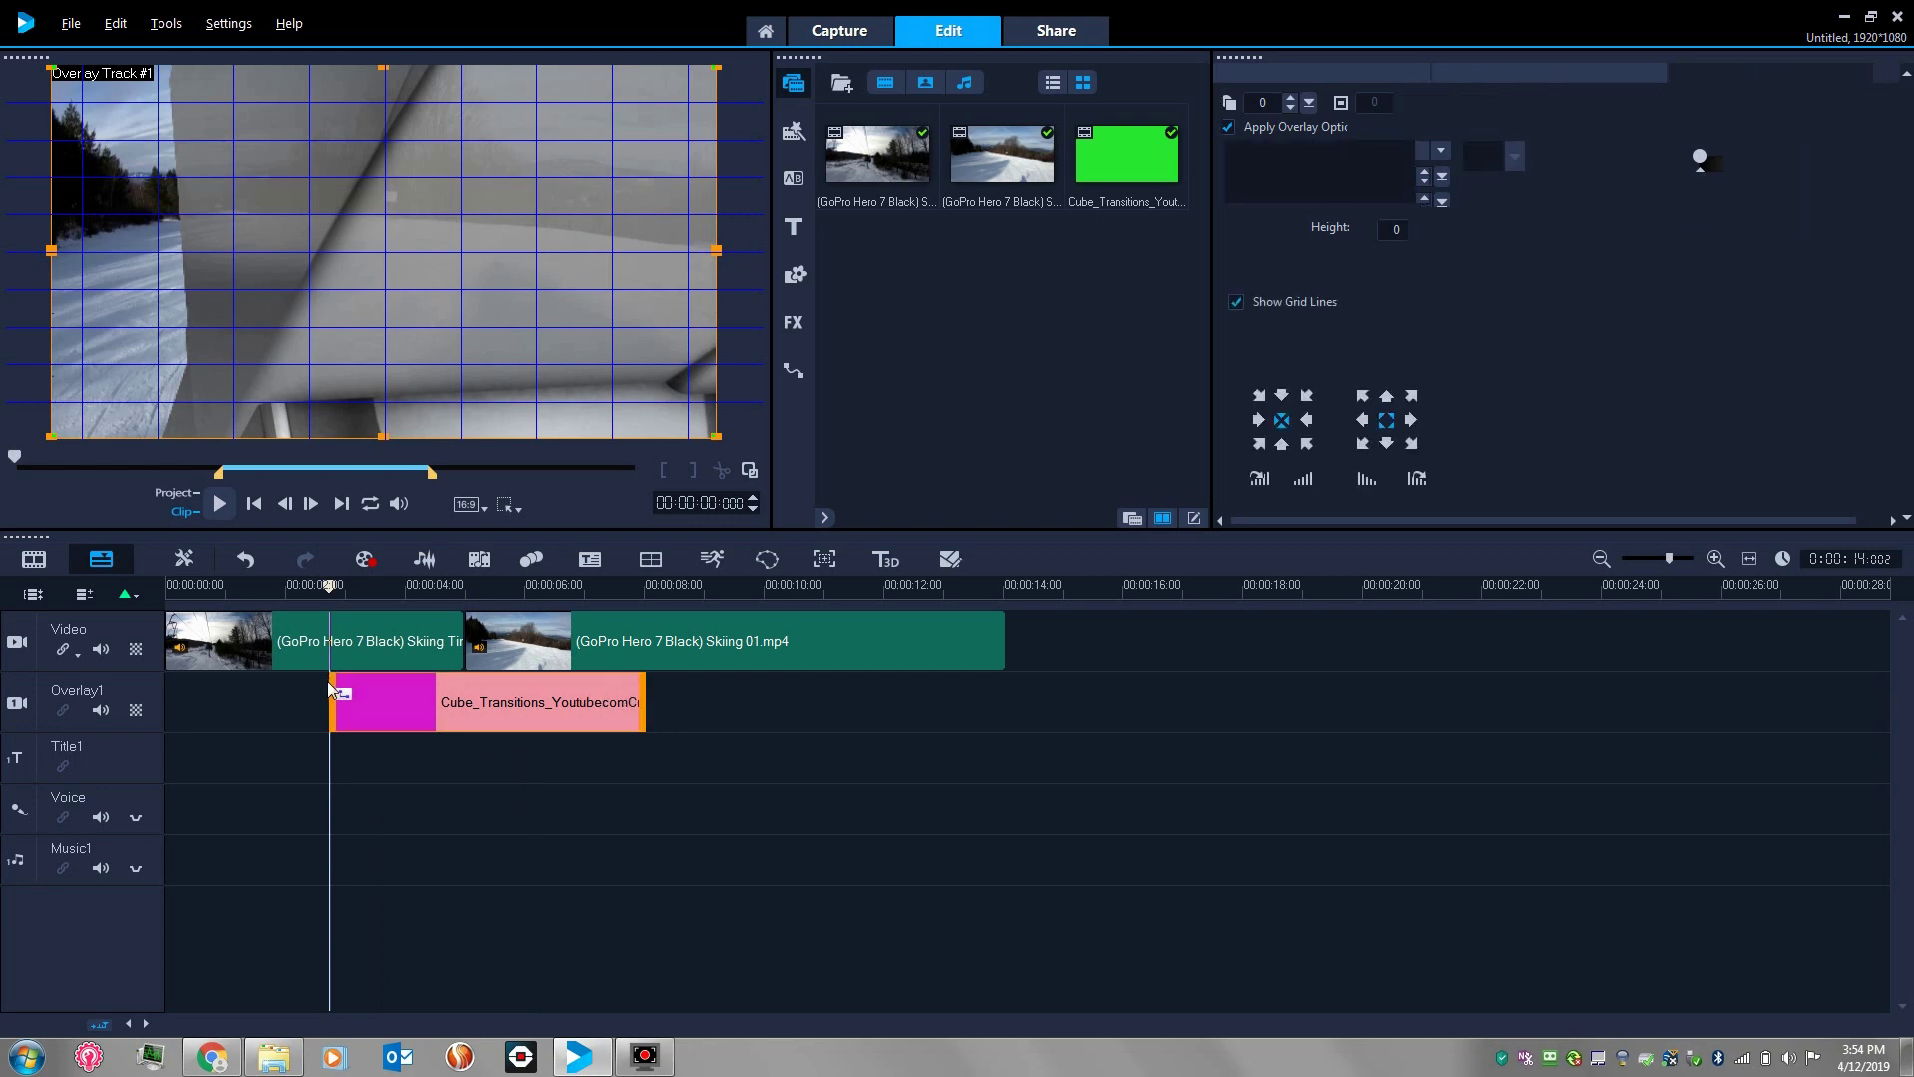
{"action": "left_click", "coordinate": [220, 504]}
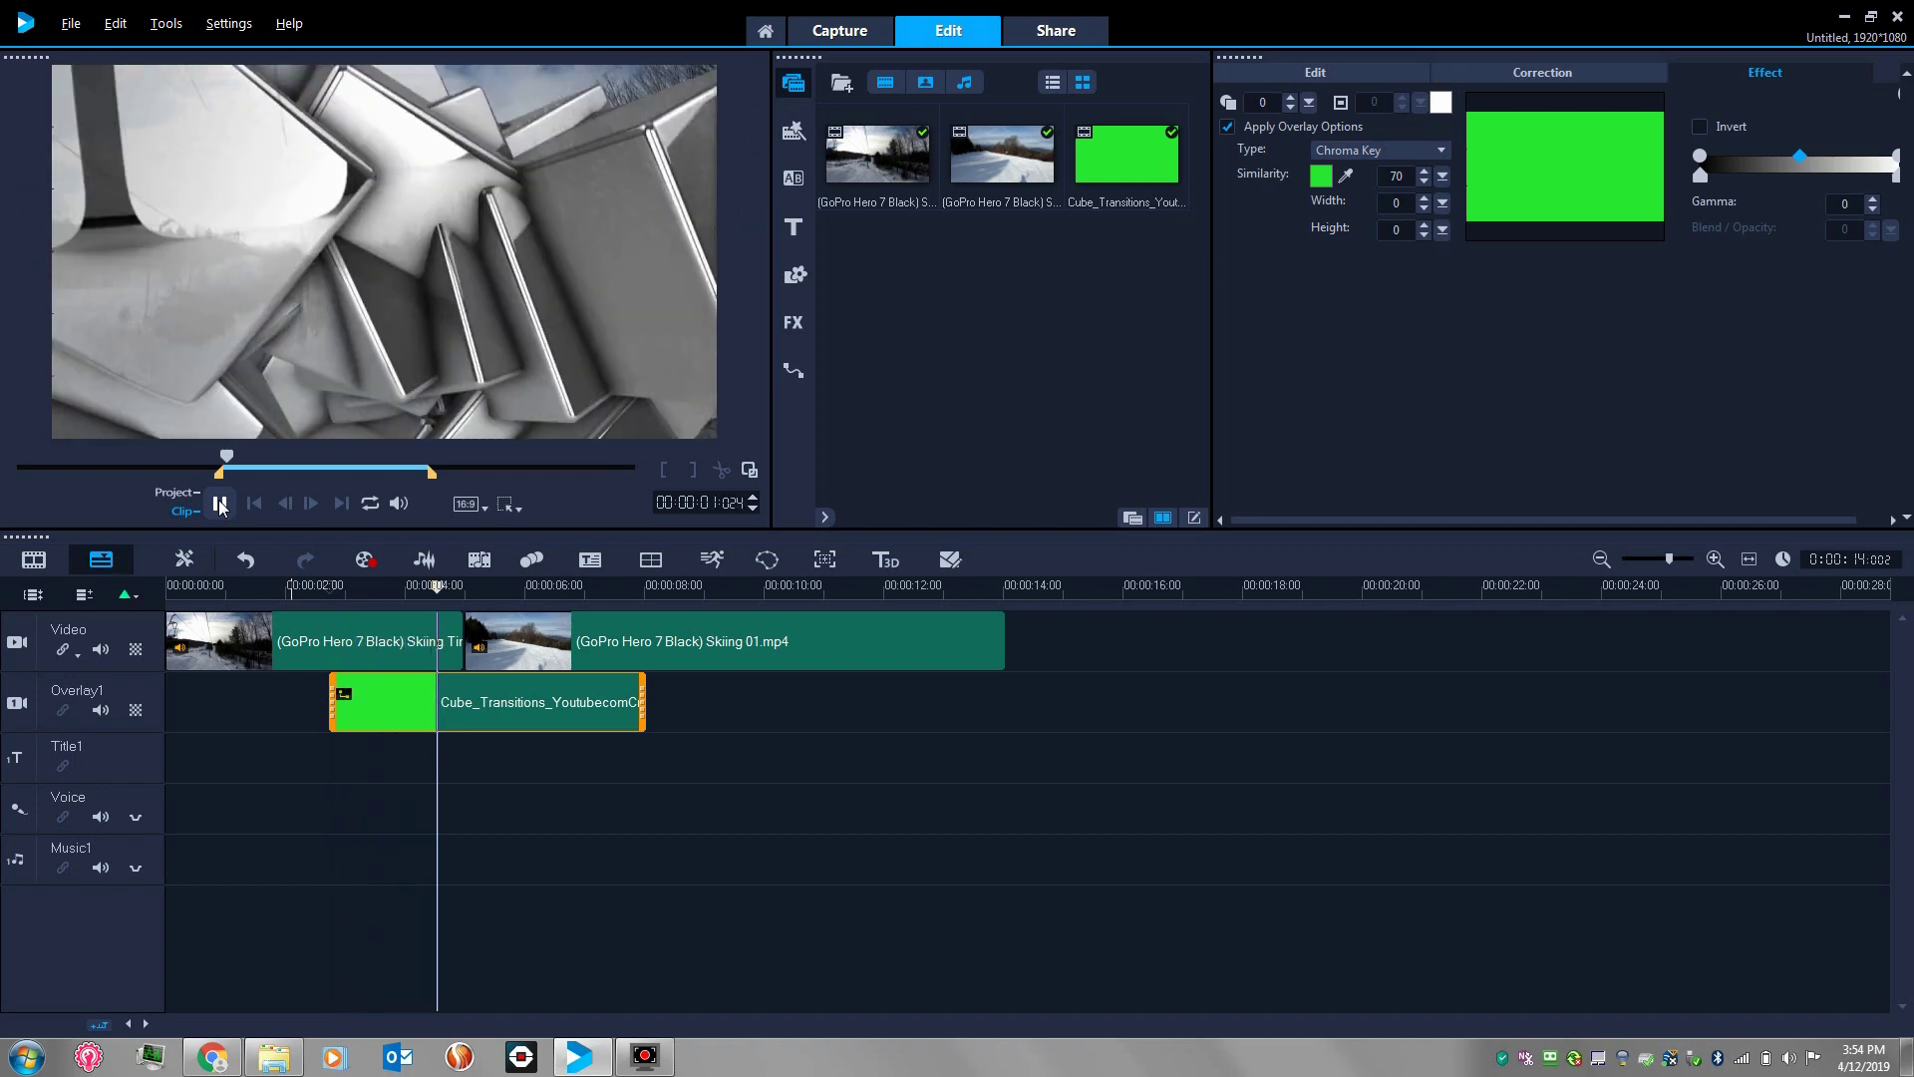
{"action": "left_click", "coordinate": [220, 504]}
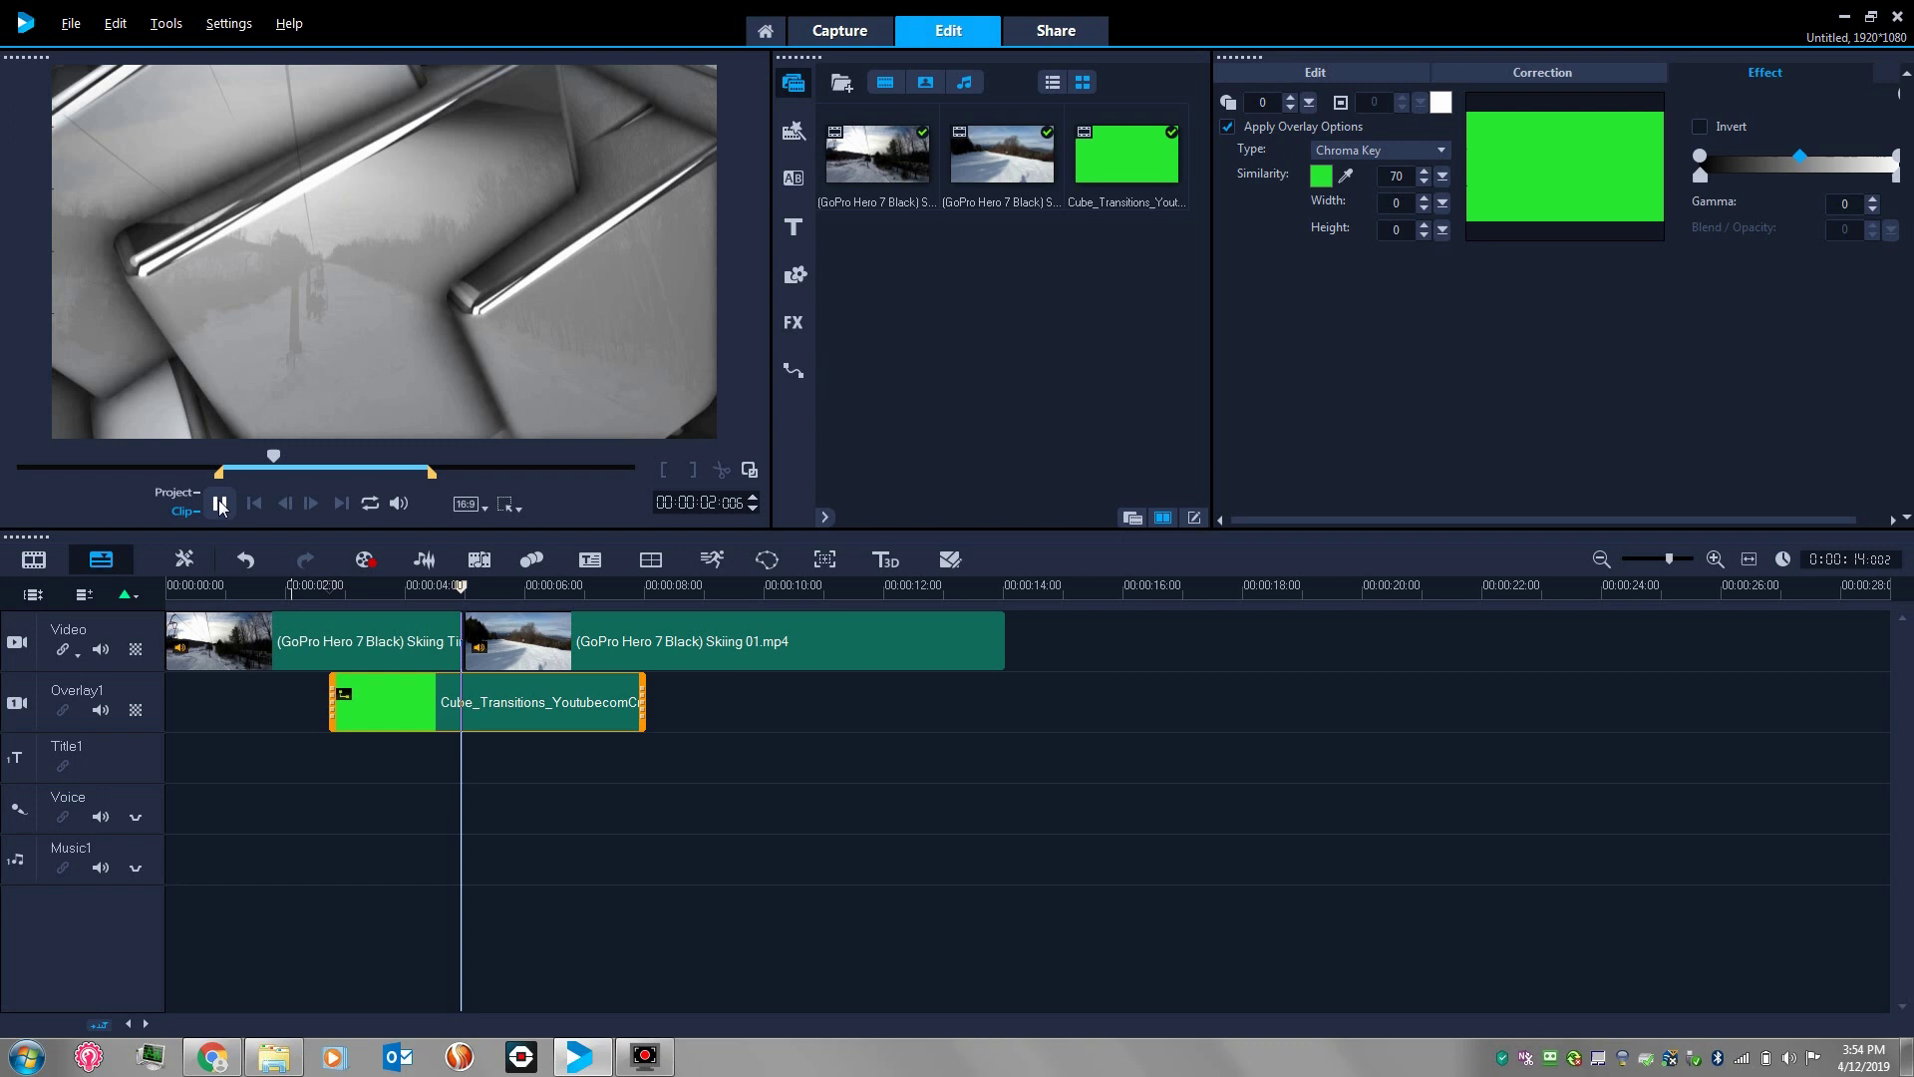
{"action": "left_click", "coordinate": [409, 708]}
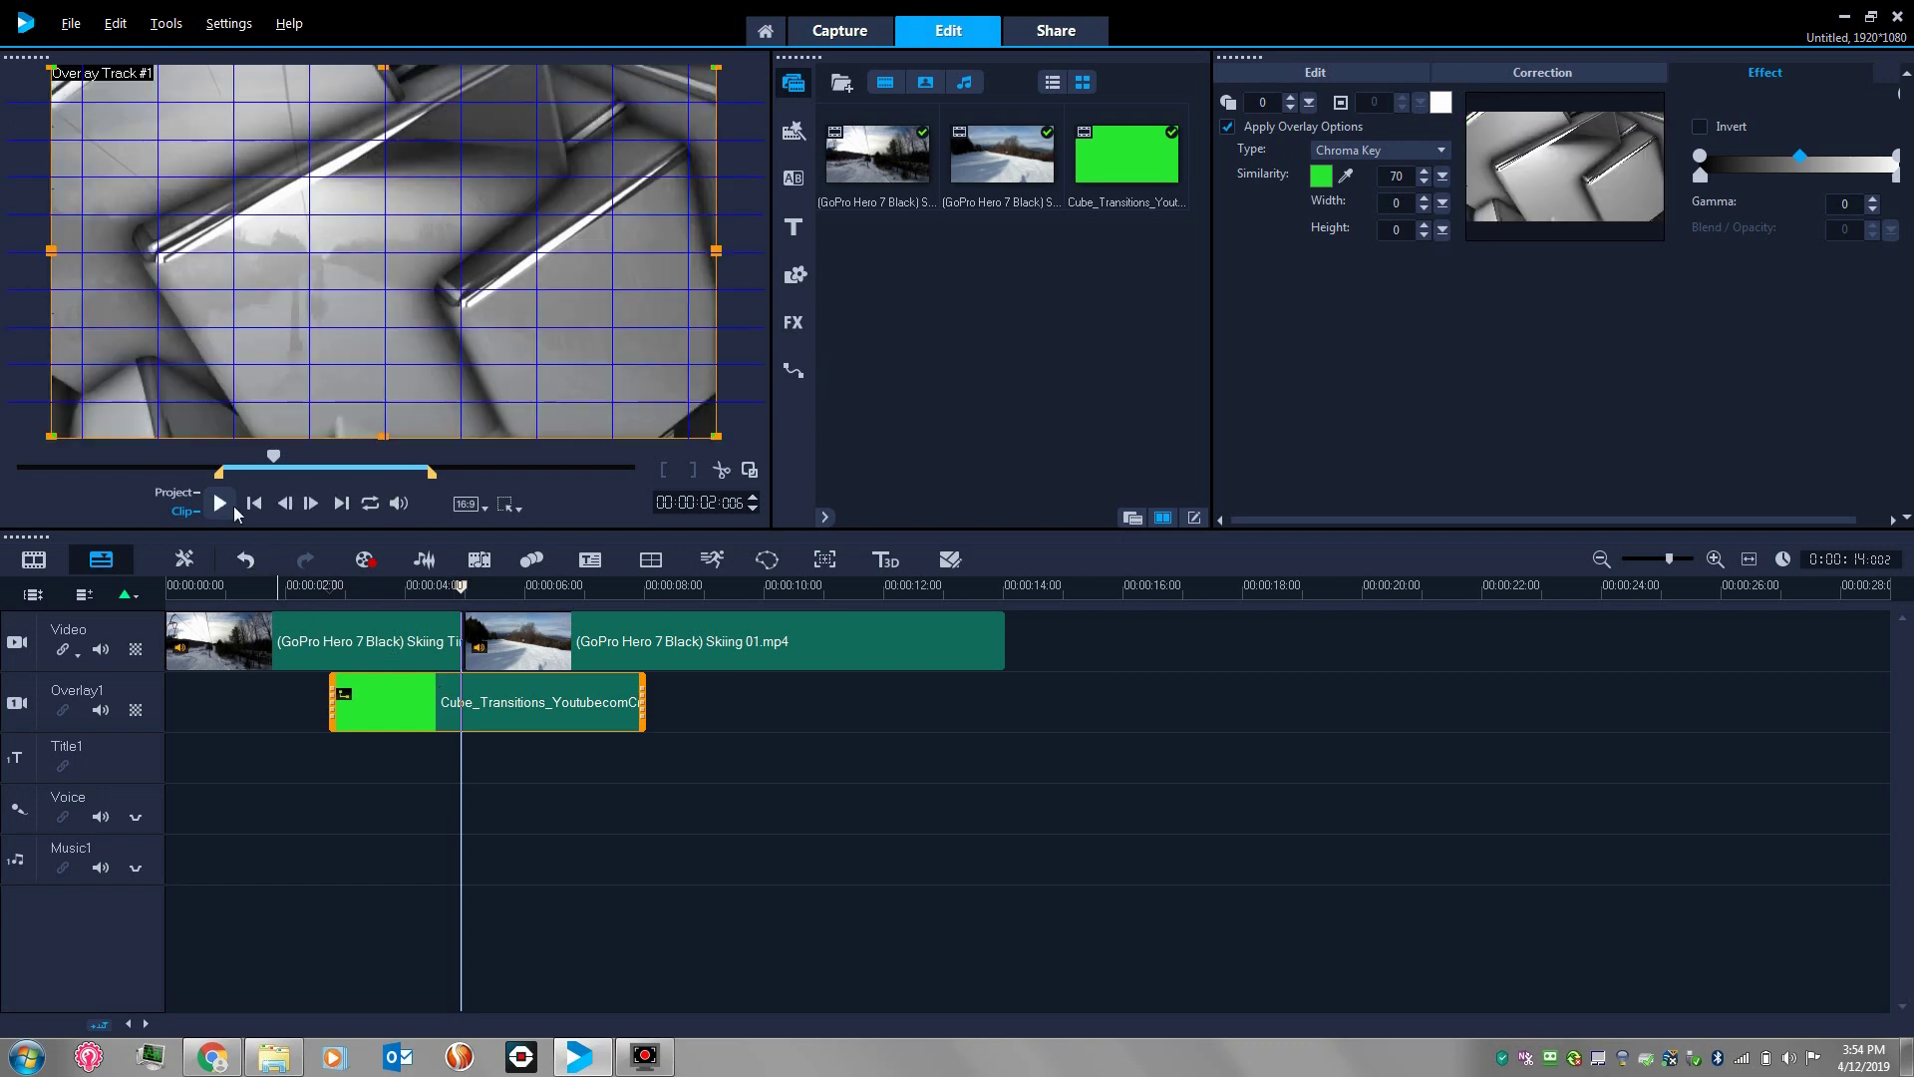
{"action": "left_click", "coordinate": [232, 505]}
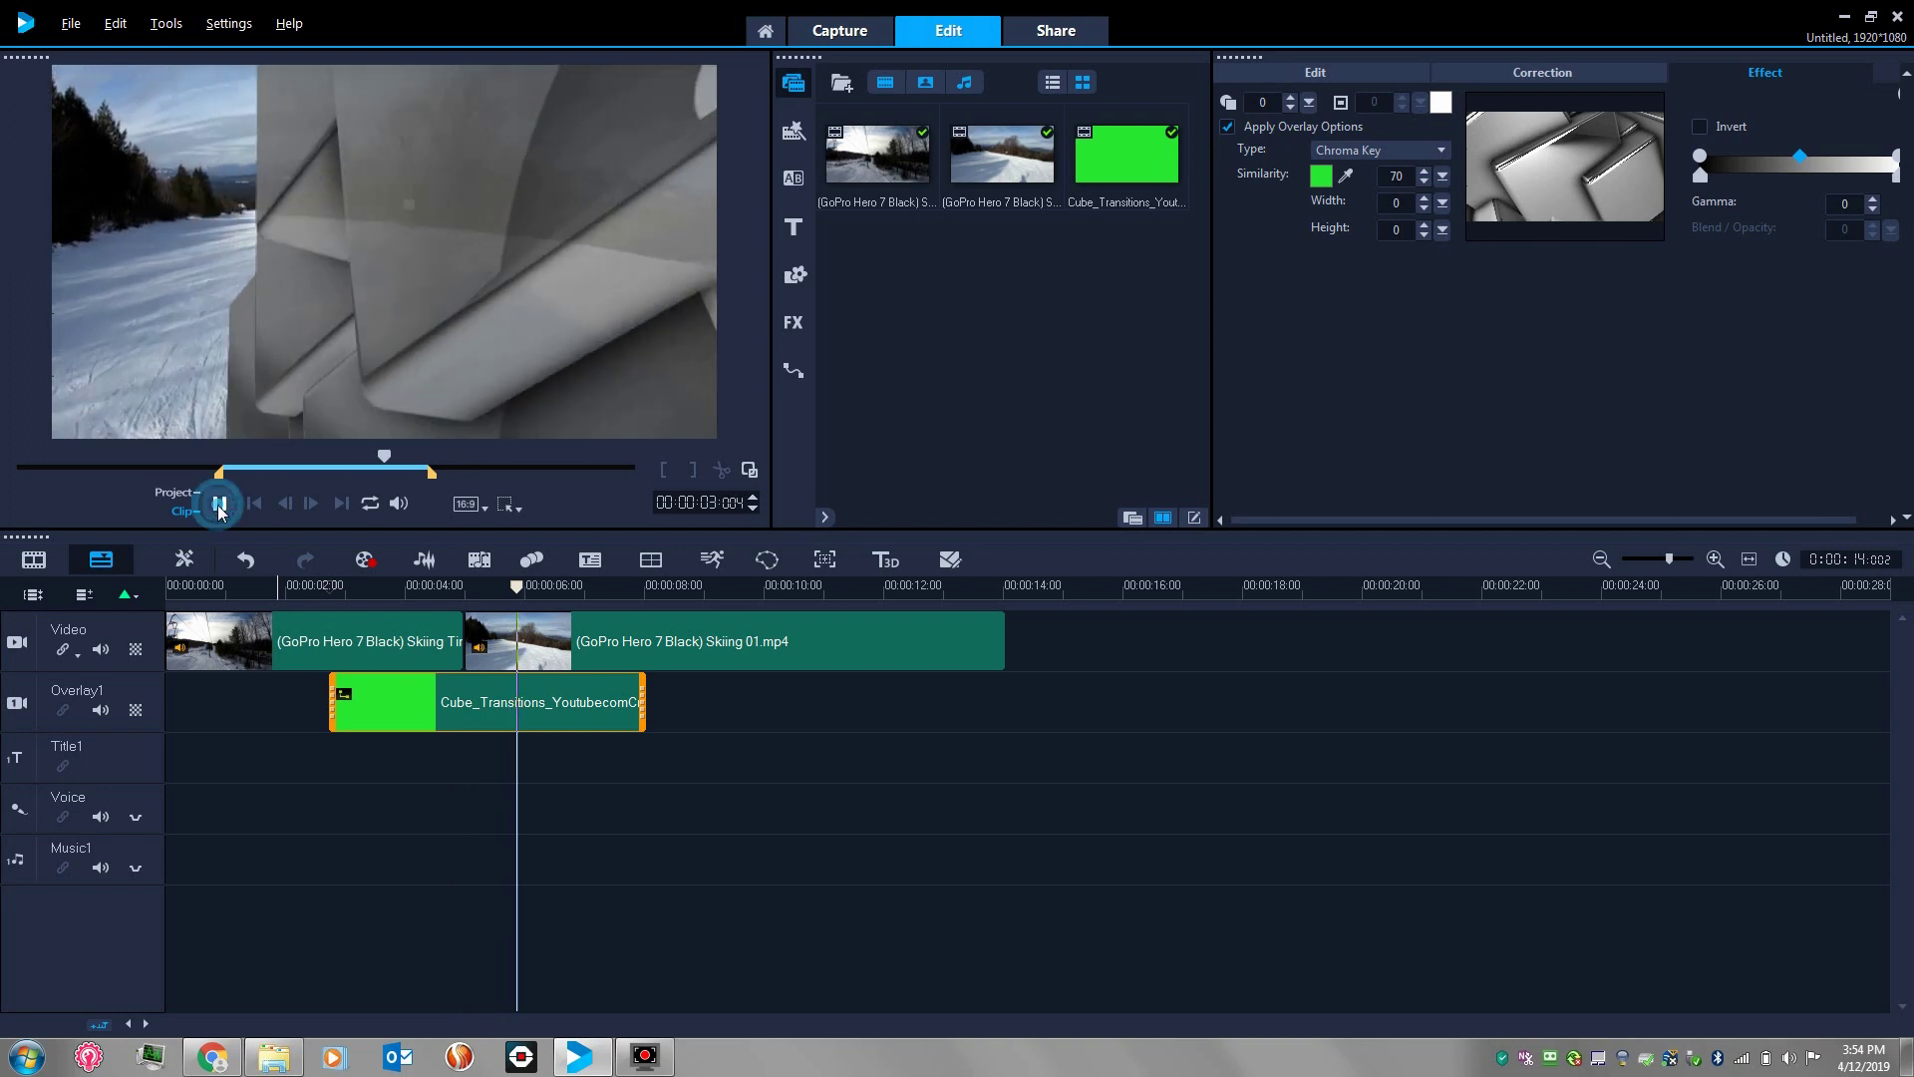
{"action": "left_click", "coordinate": [457, 189]}
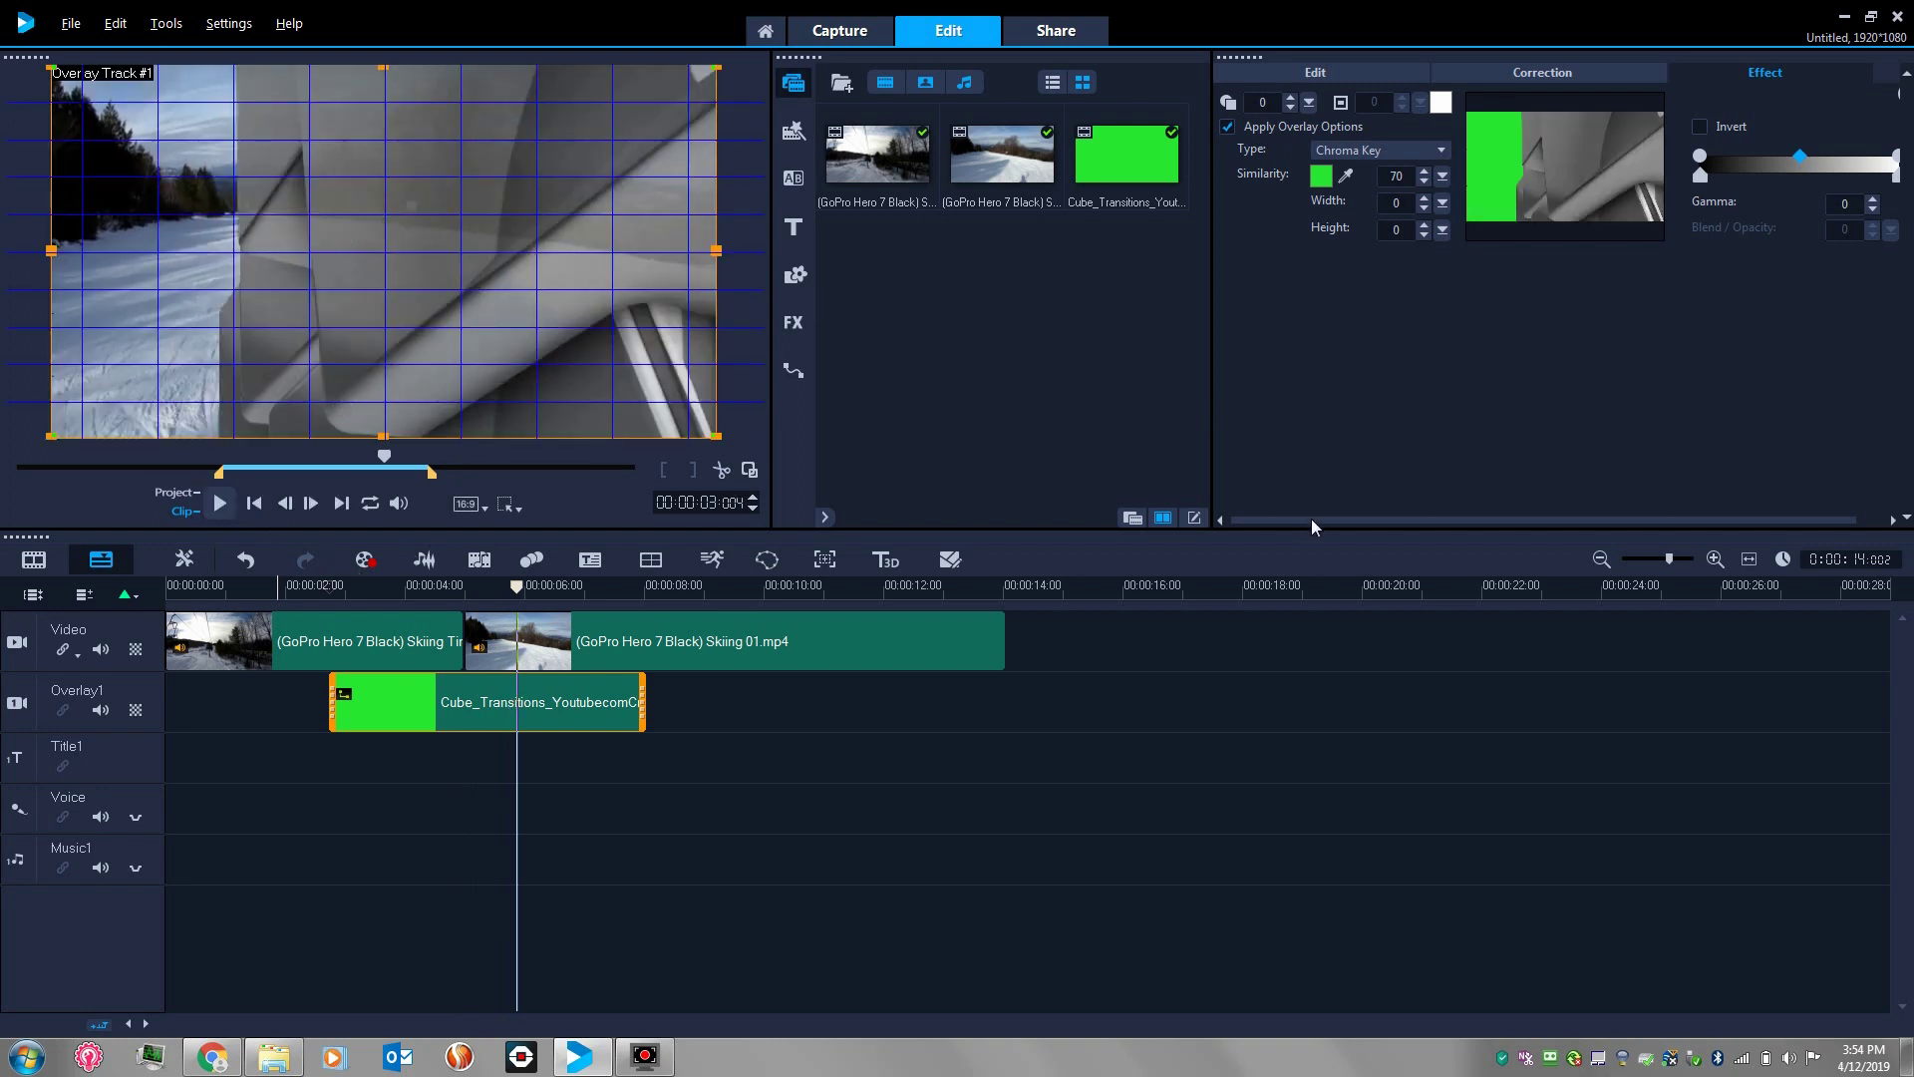
Adjust the chroma key mask gradient's high and low handles, then play the whole project
{"action": "left_click_drag", "start_coordinate": [1306, 522], "coordinate": [1411, 518]}
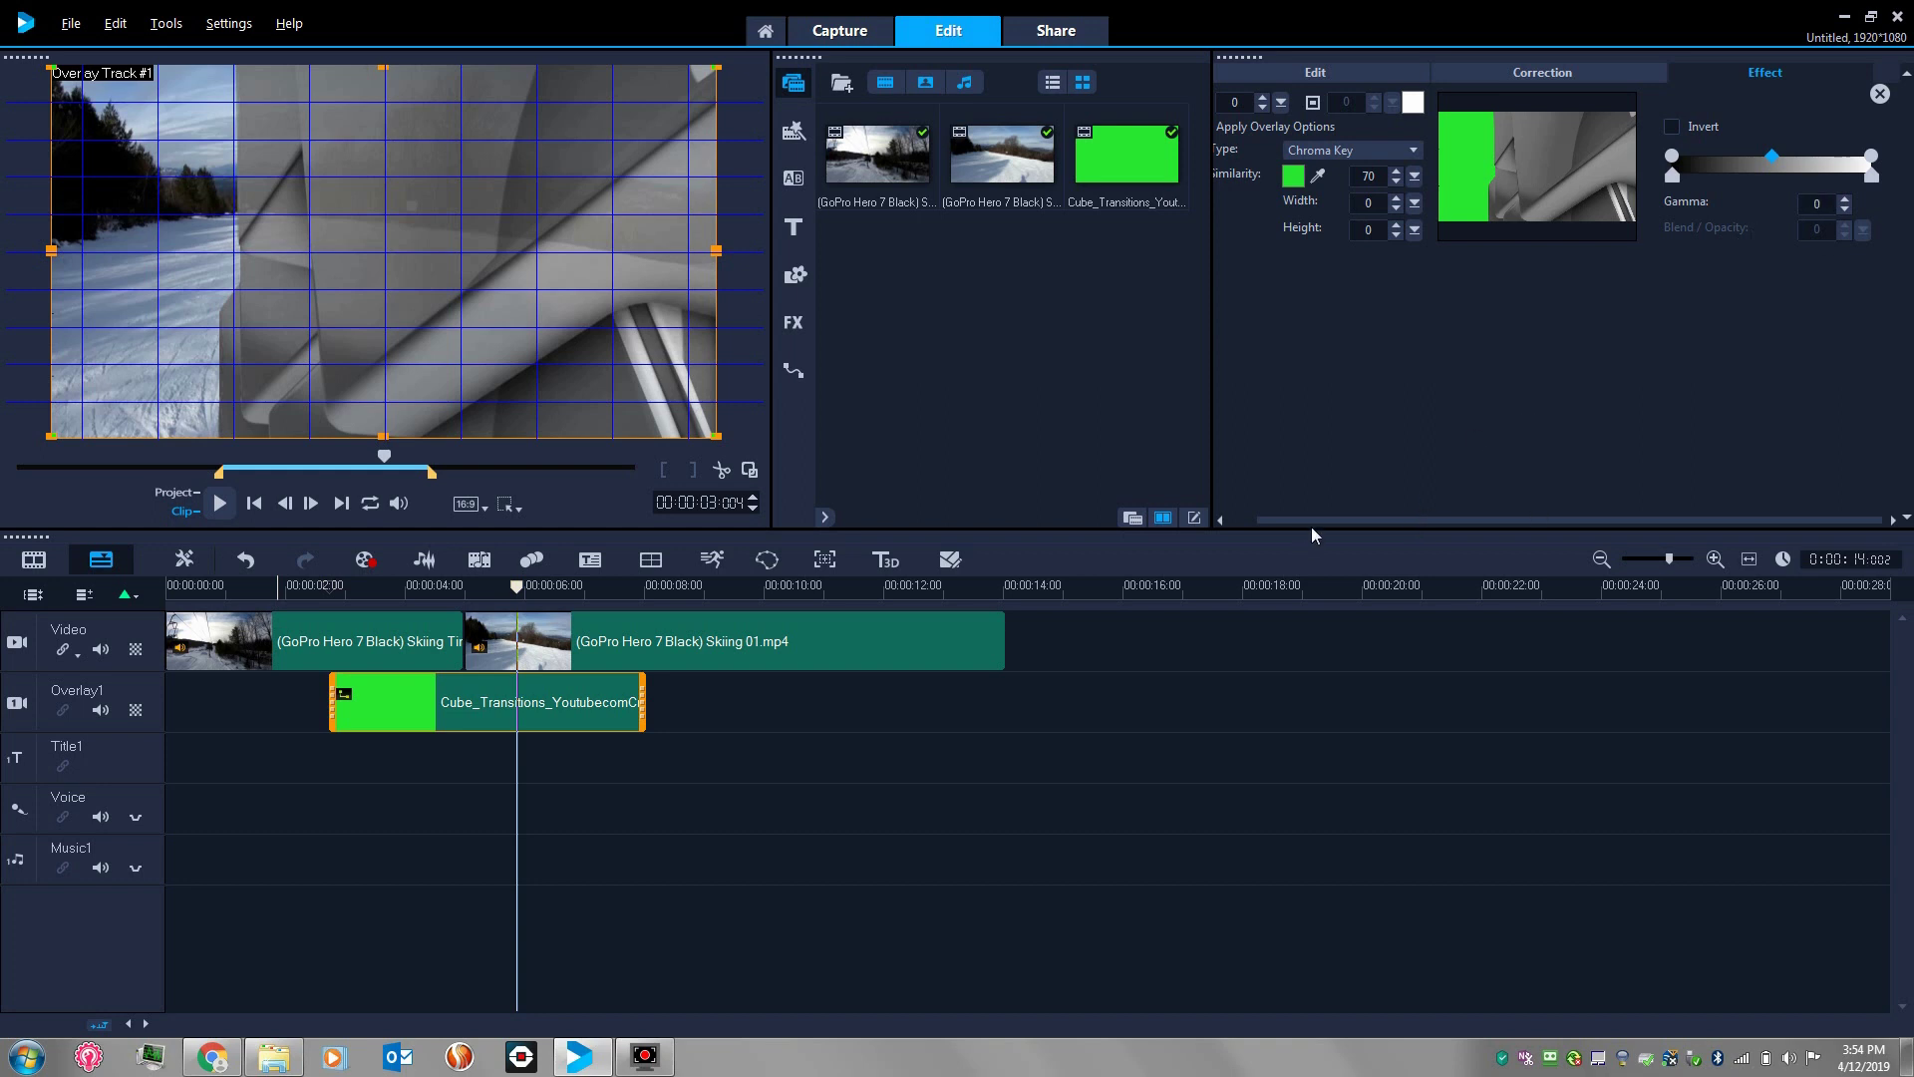
{"action": "left_click", "coordinate": [1873, 178]}
{"action": "left_click", "coordinate": [1661, 185]}
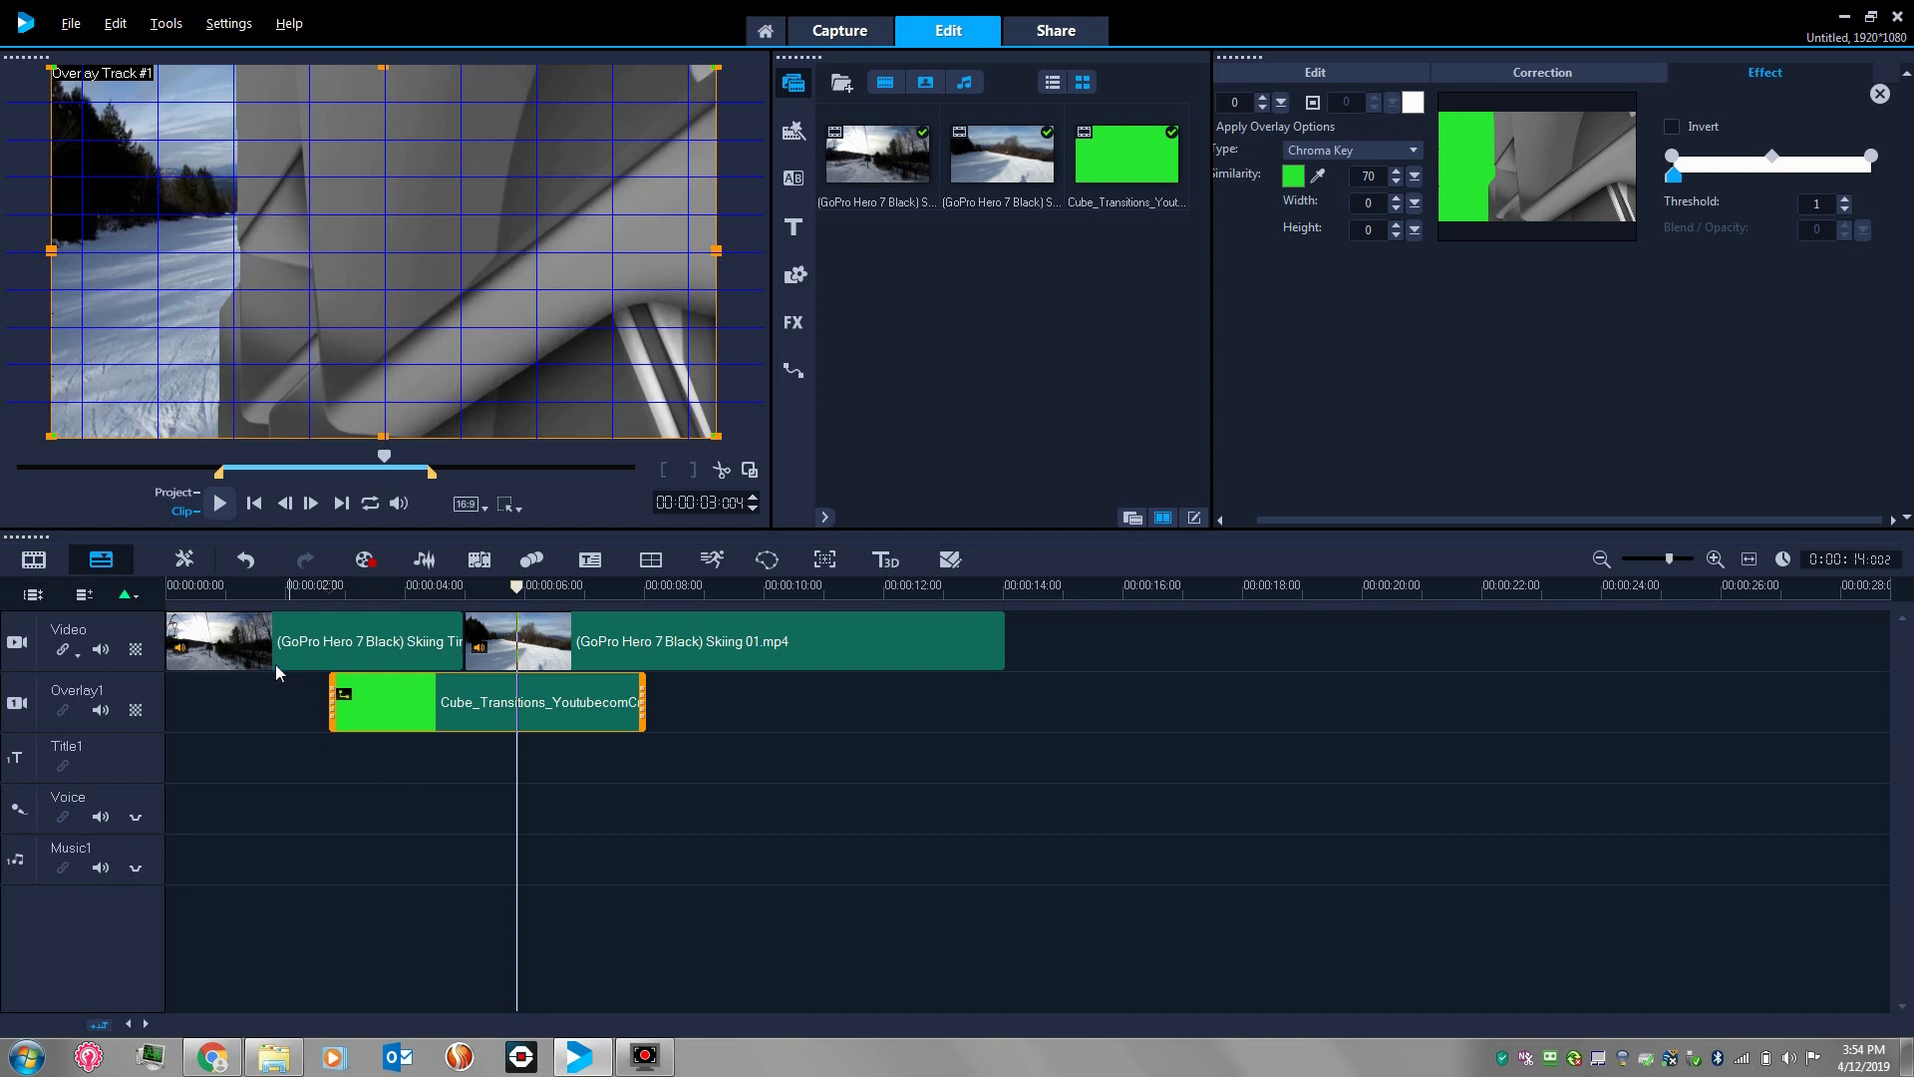
{"action": "left_click", "coordinate": [290, 710]}
{"action": "left_click", "coordinate": [217, 501]}
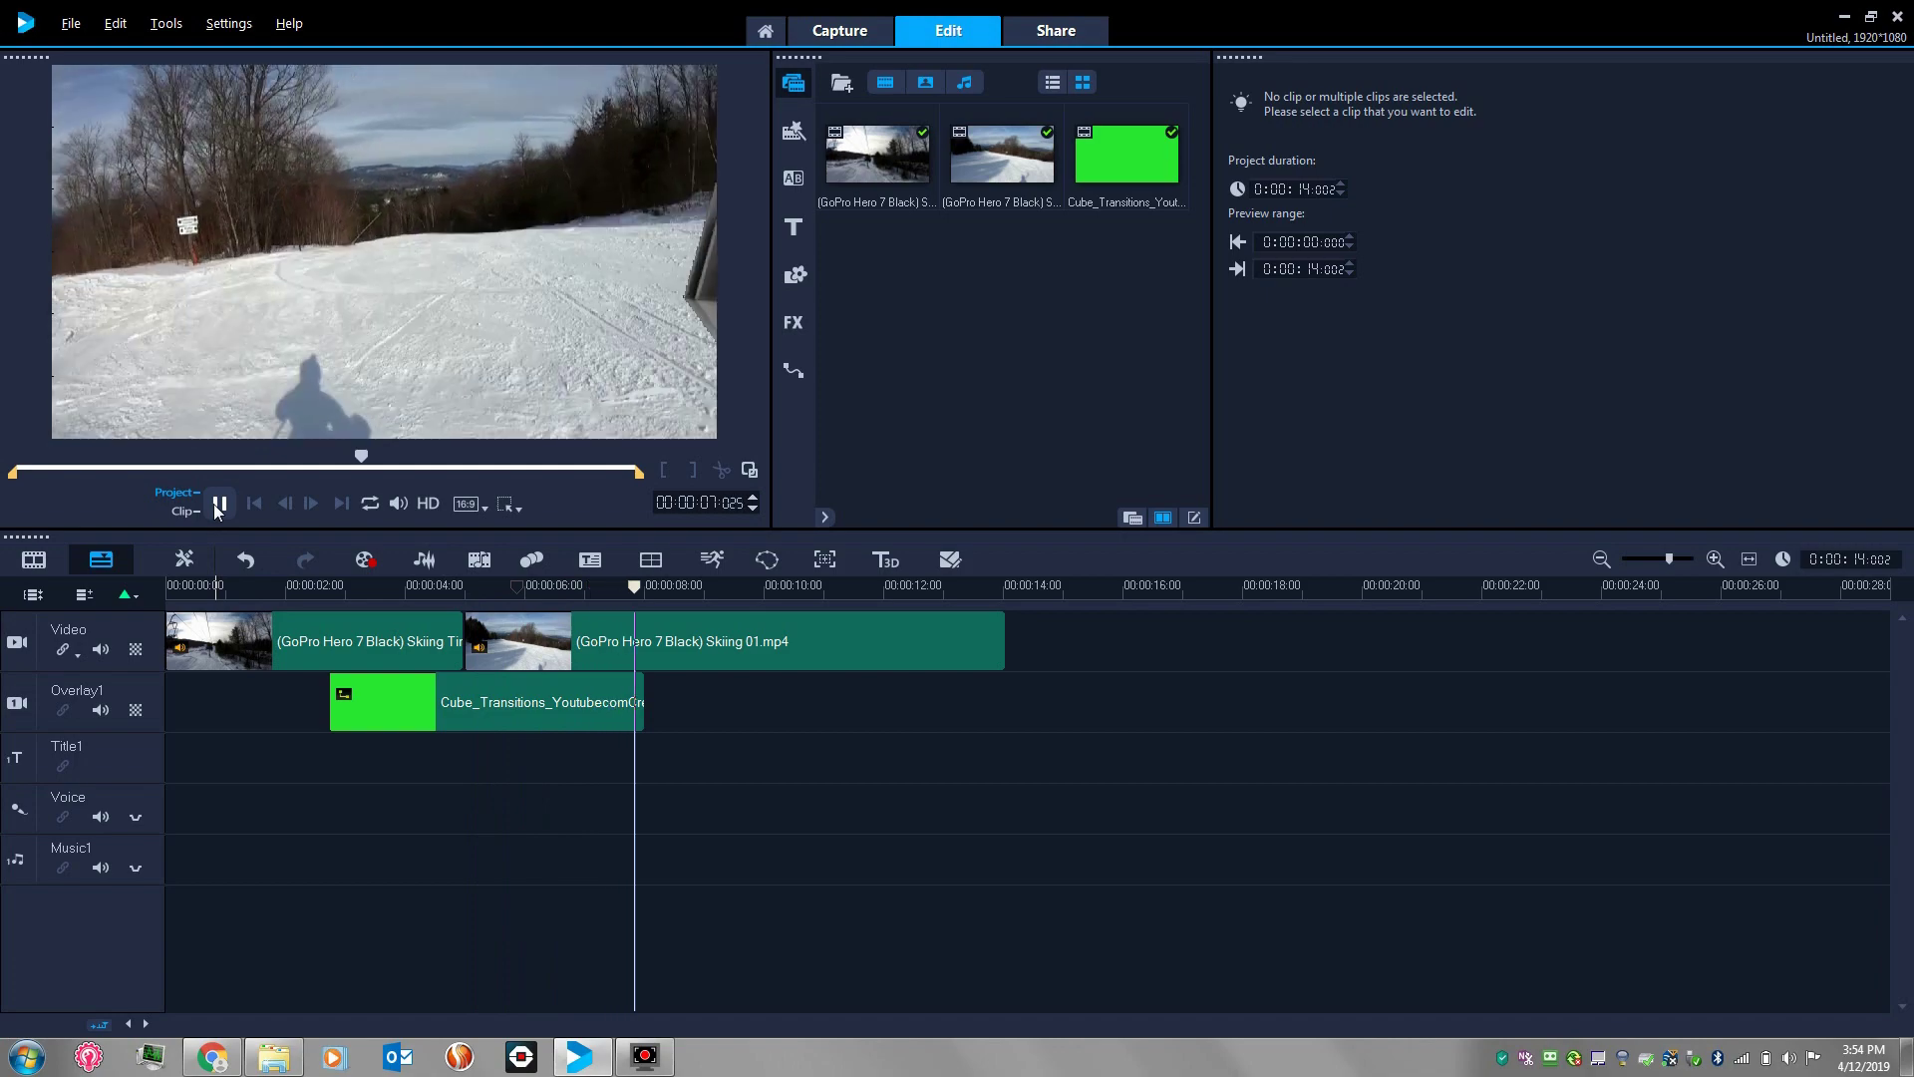
{"action": "left_click", "coordinate": [219, 506]}
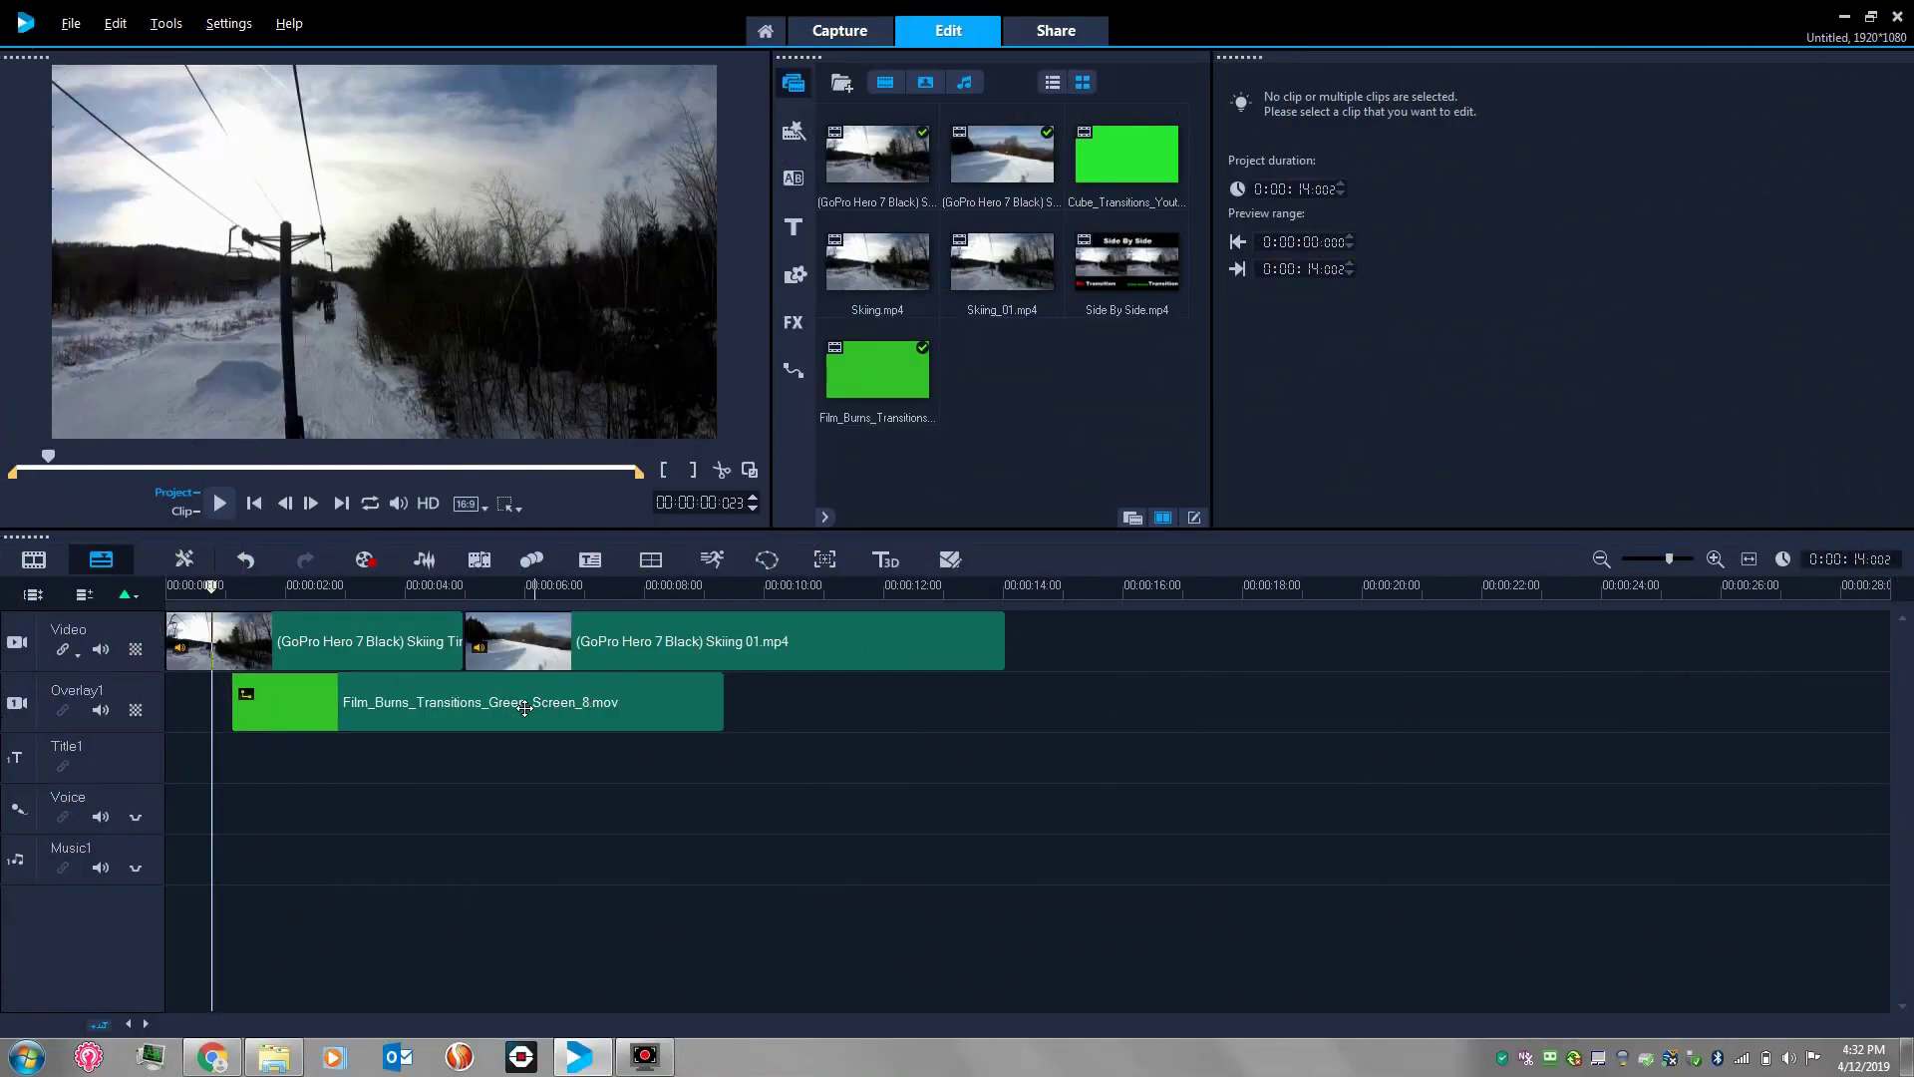
Set the Film Burns overlay clip to 200% speed and shift it to start near 00:00:03:06
{"action": "left_click", "coordinate": [456, 702]}
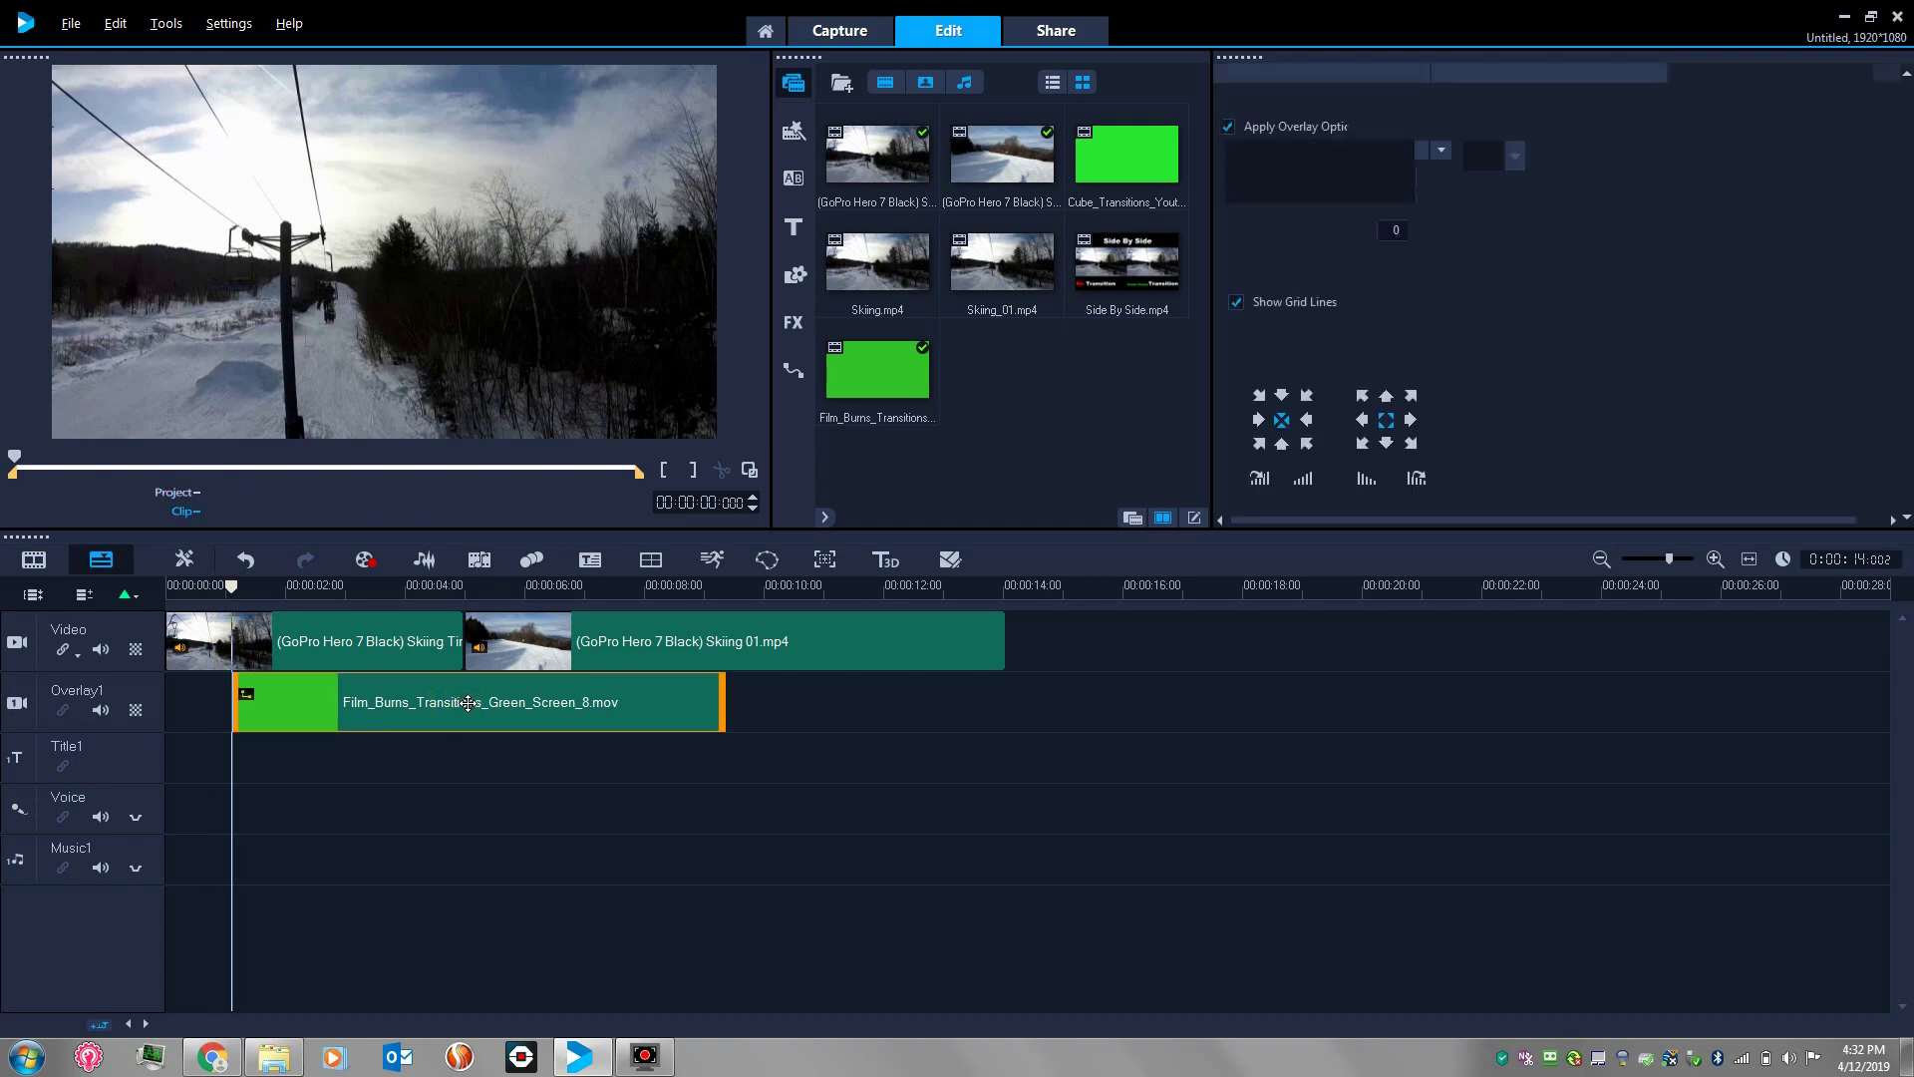
{"action": "right_click", "coordinate": [630, 702]}
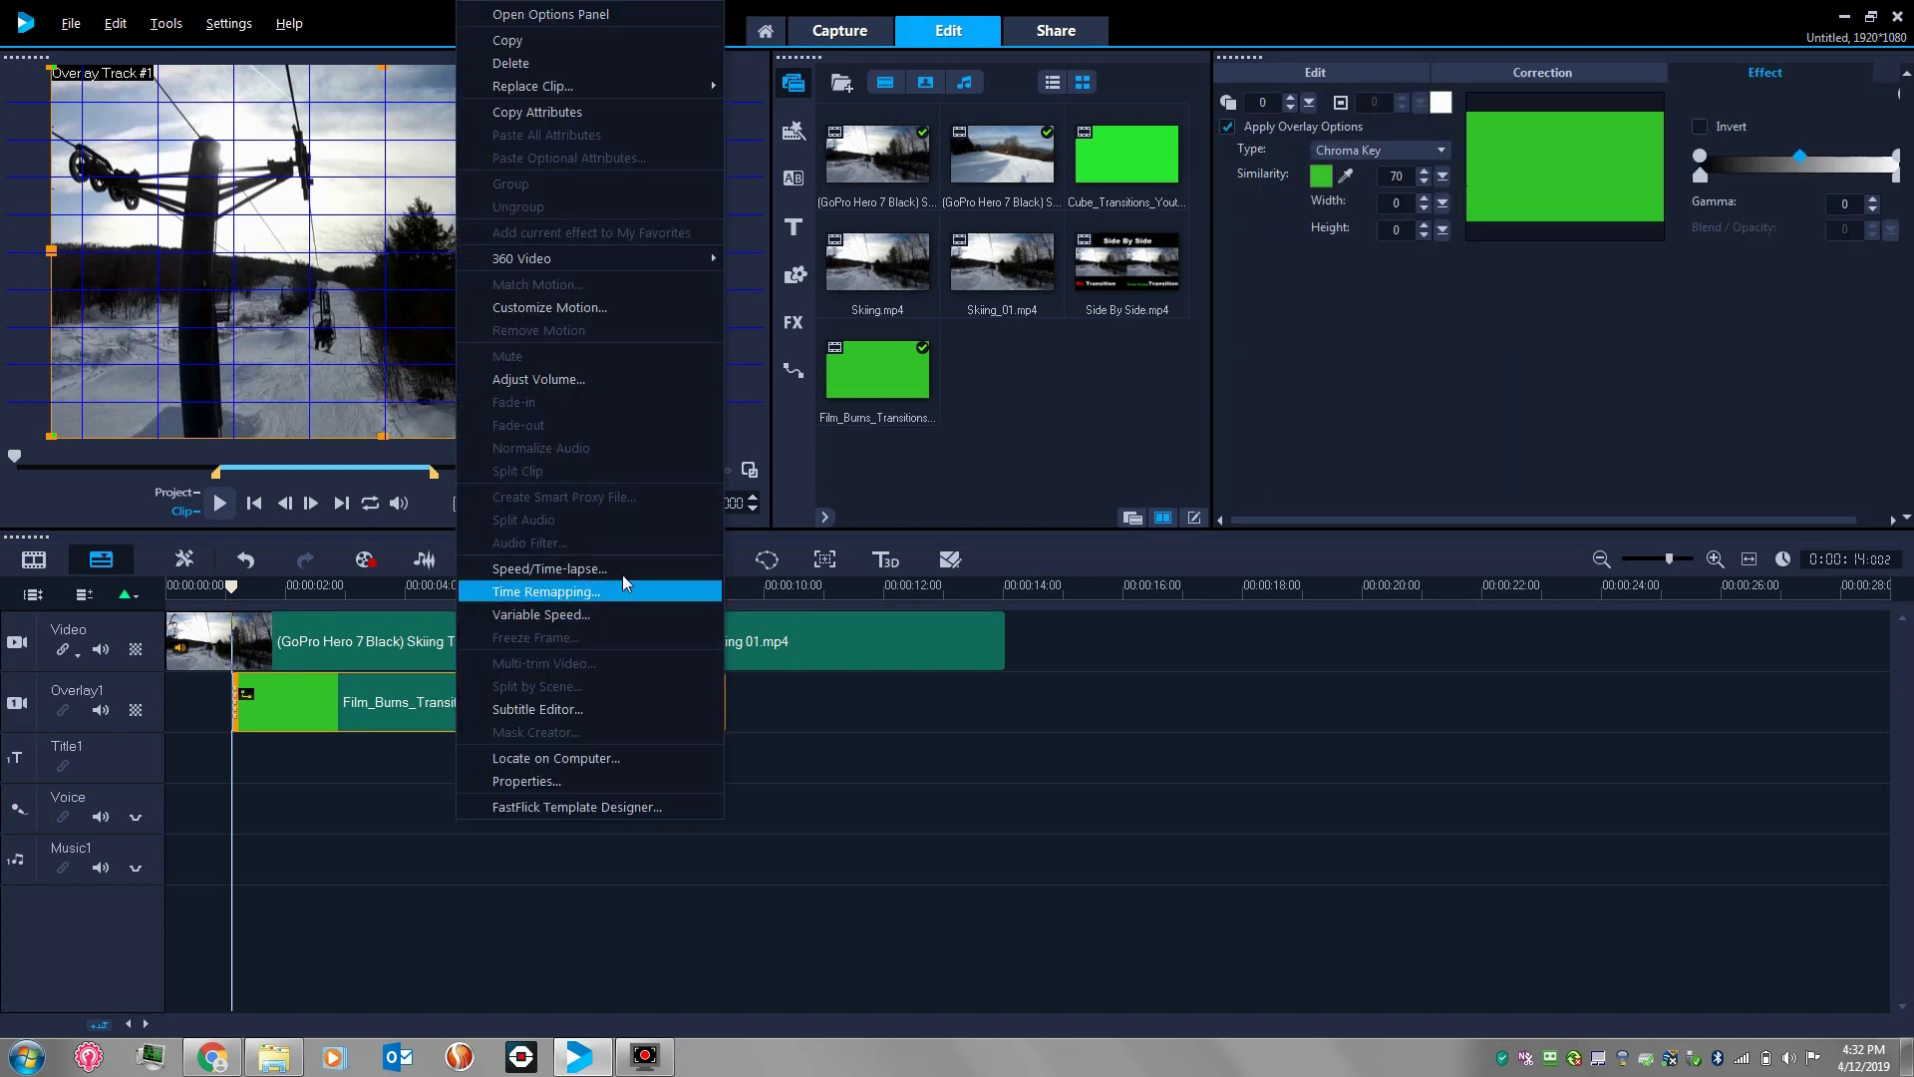
{"action": "left_click", "coordinate": [600, 567]}
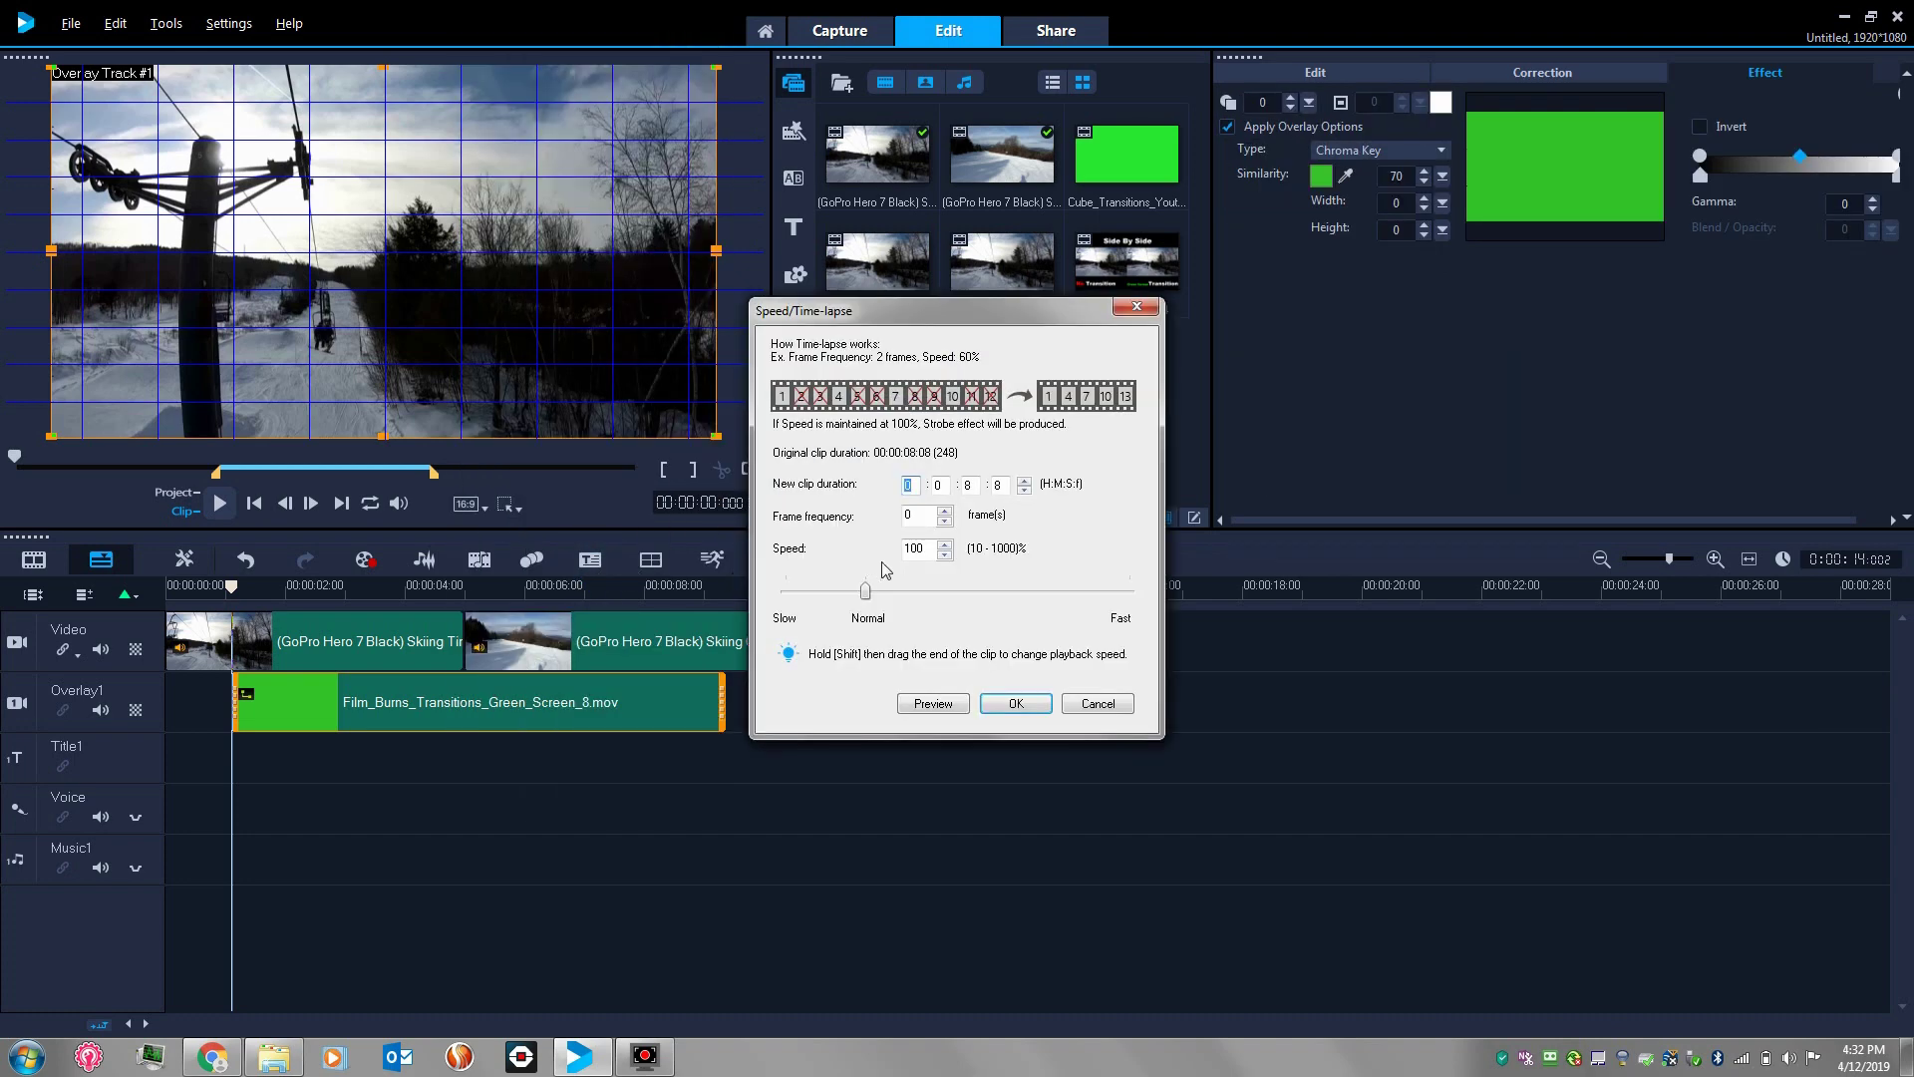
{"action": "double_click", "coordinate": [918, 544]}
{"action": "type", "text": "200"}
{"action": "key", "text": "Return"}
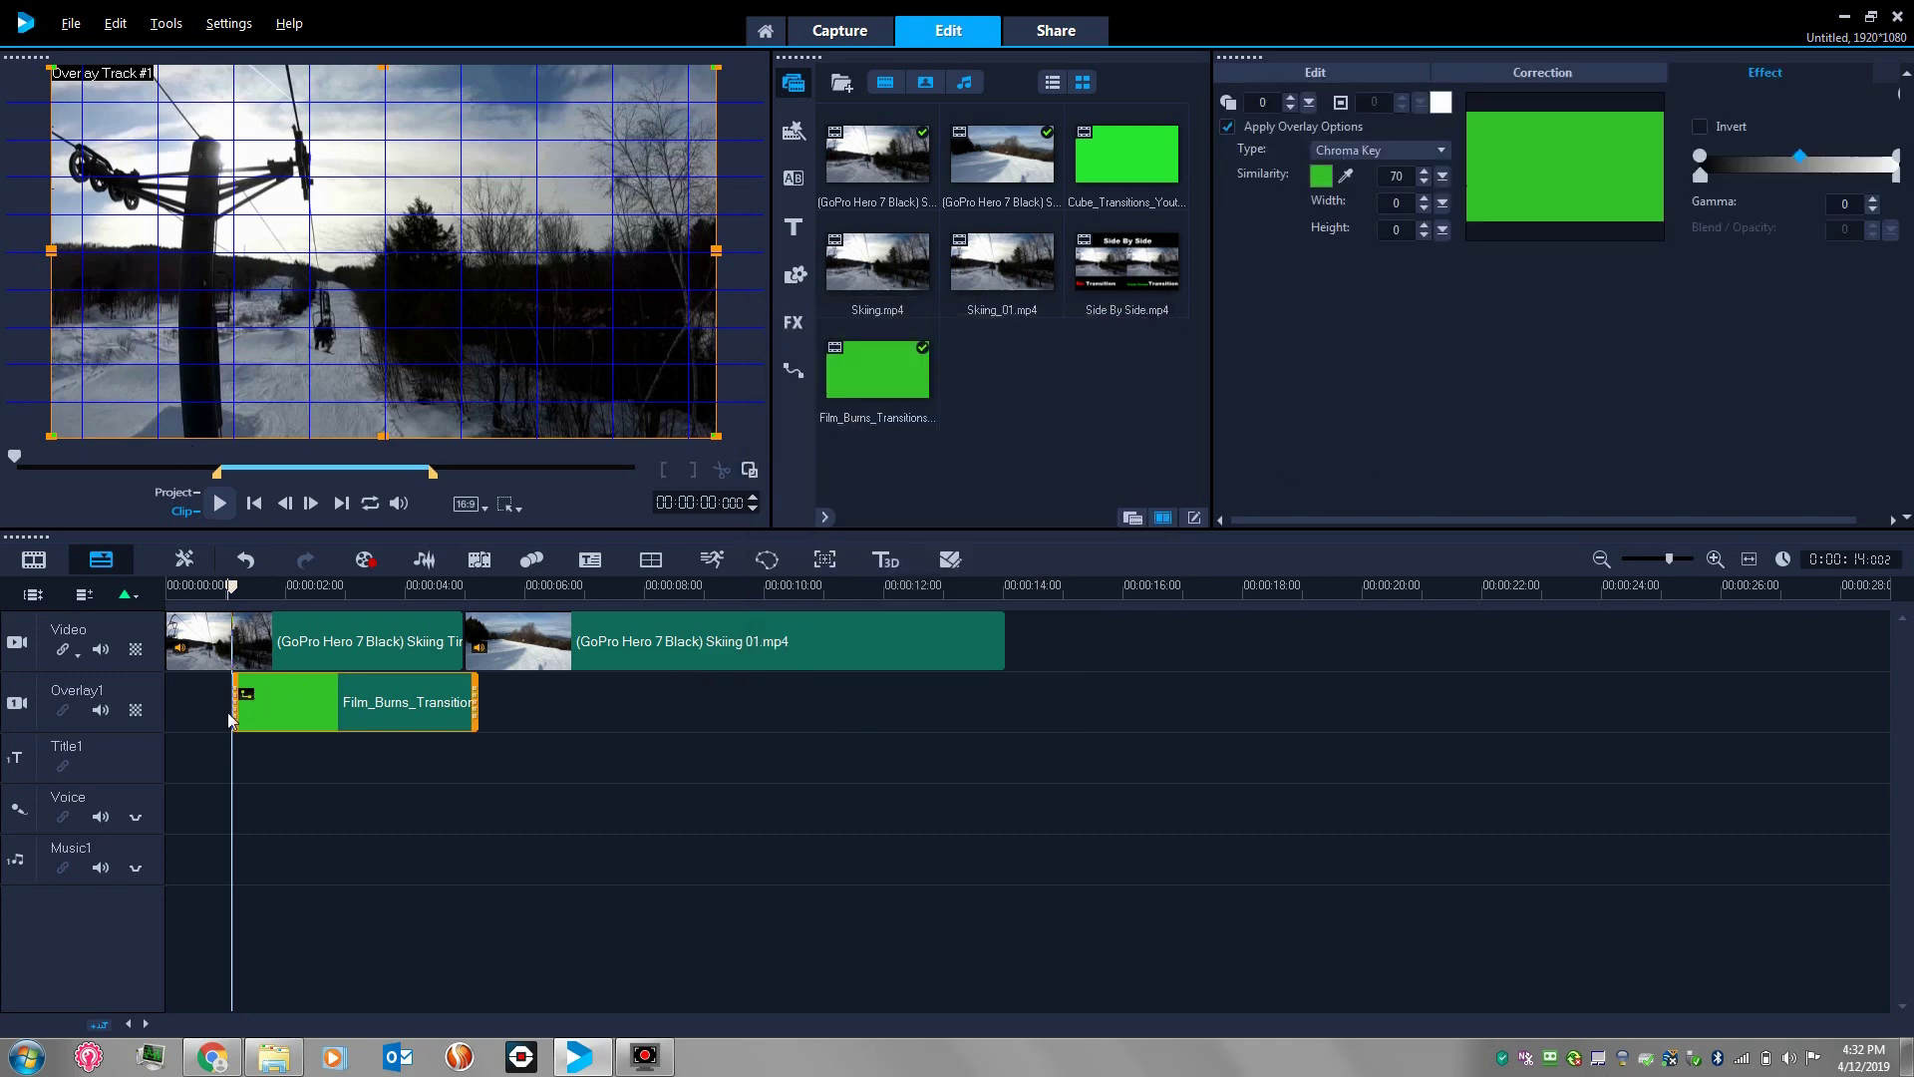
{"action": "mouse_move", "coordinate": [300, 703]}
{"action": "left_mouse_down"}
{"action": "mouse_move", "coordinate": [424, 710]}
{"action": "mouse_move", "coordinate": [289, 703]}
{"action": "left_mouse_up"}
Replace the default 'Untitled' export file name, beginning to type 'Skiing' ('Sk' so far)
{"action": "left_click", "coordinate": [333, 703]}
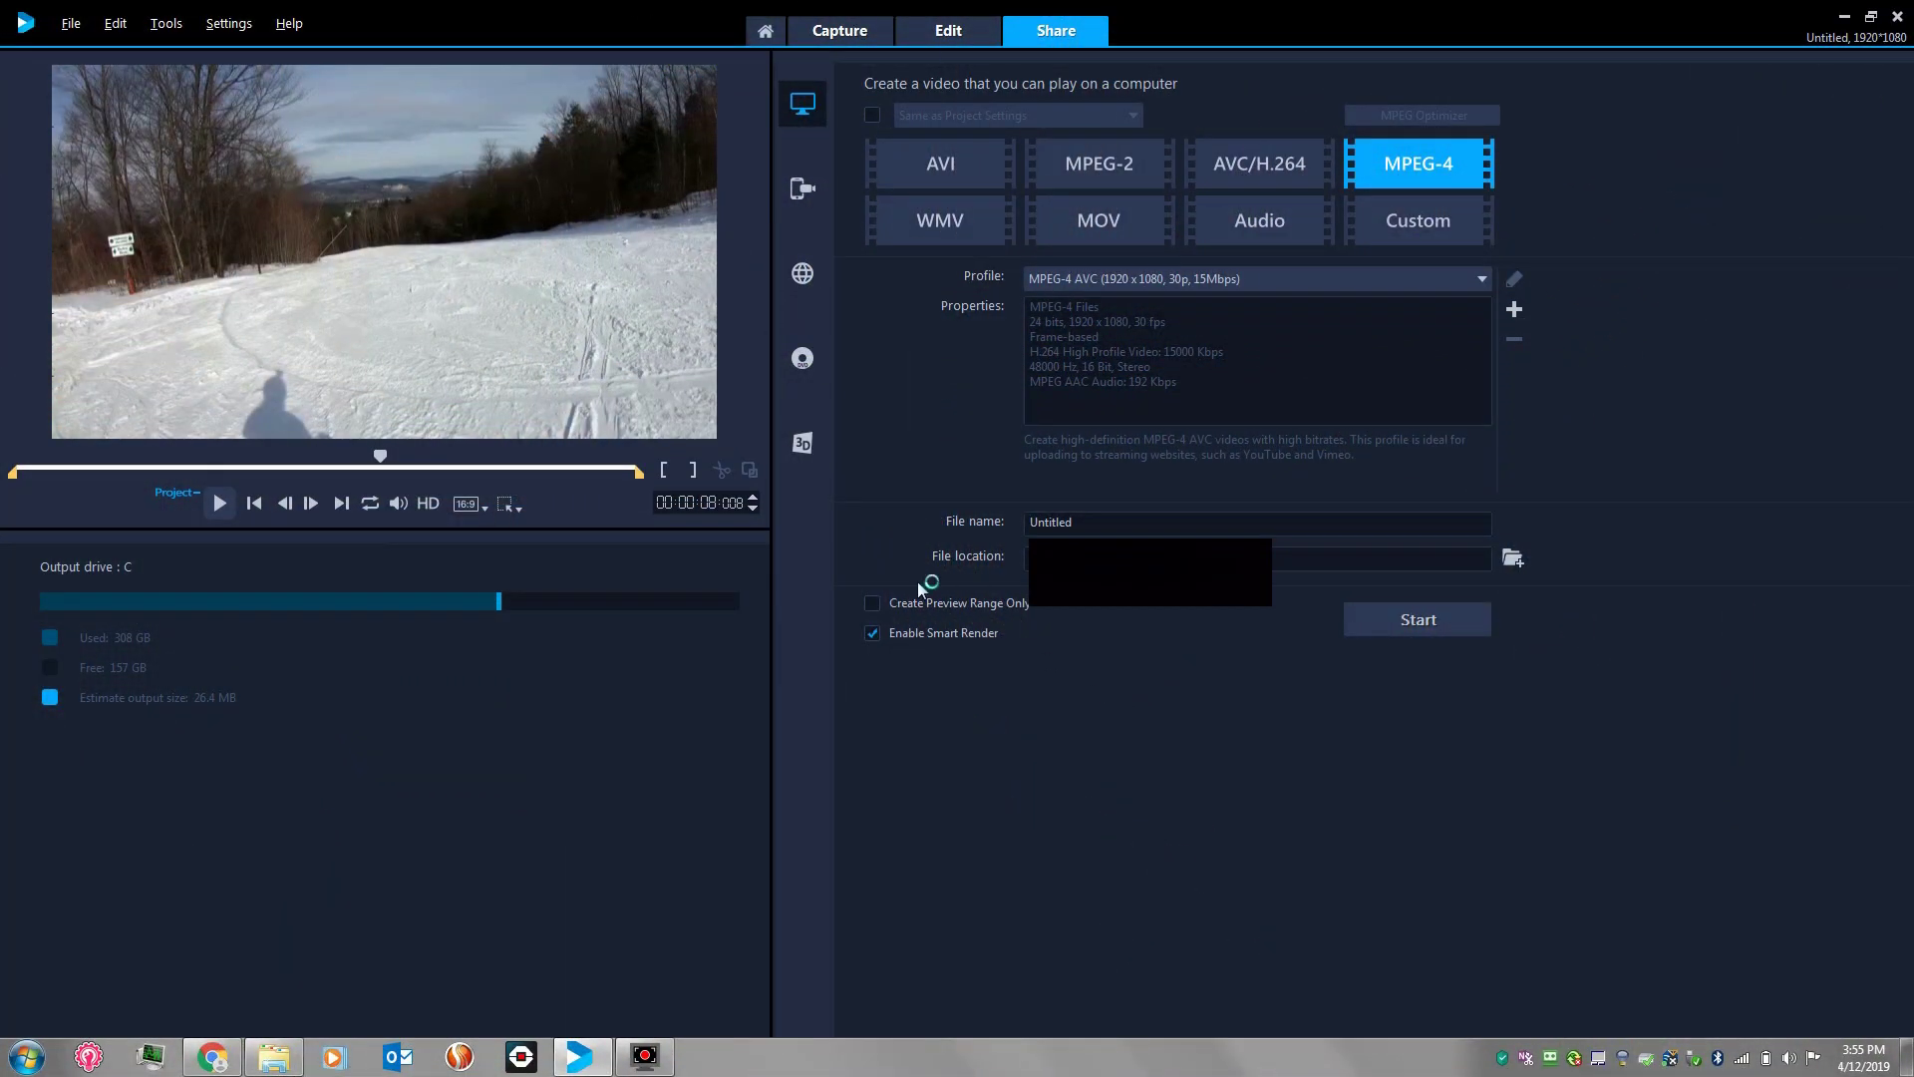
{"action": "left_click_drag", "start_coordinate": [1112, 526], "coordinate": [861, 534]}
{"action": "key", "text": "BackSpace"}
{"action": "type", "text": "Sk"}
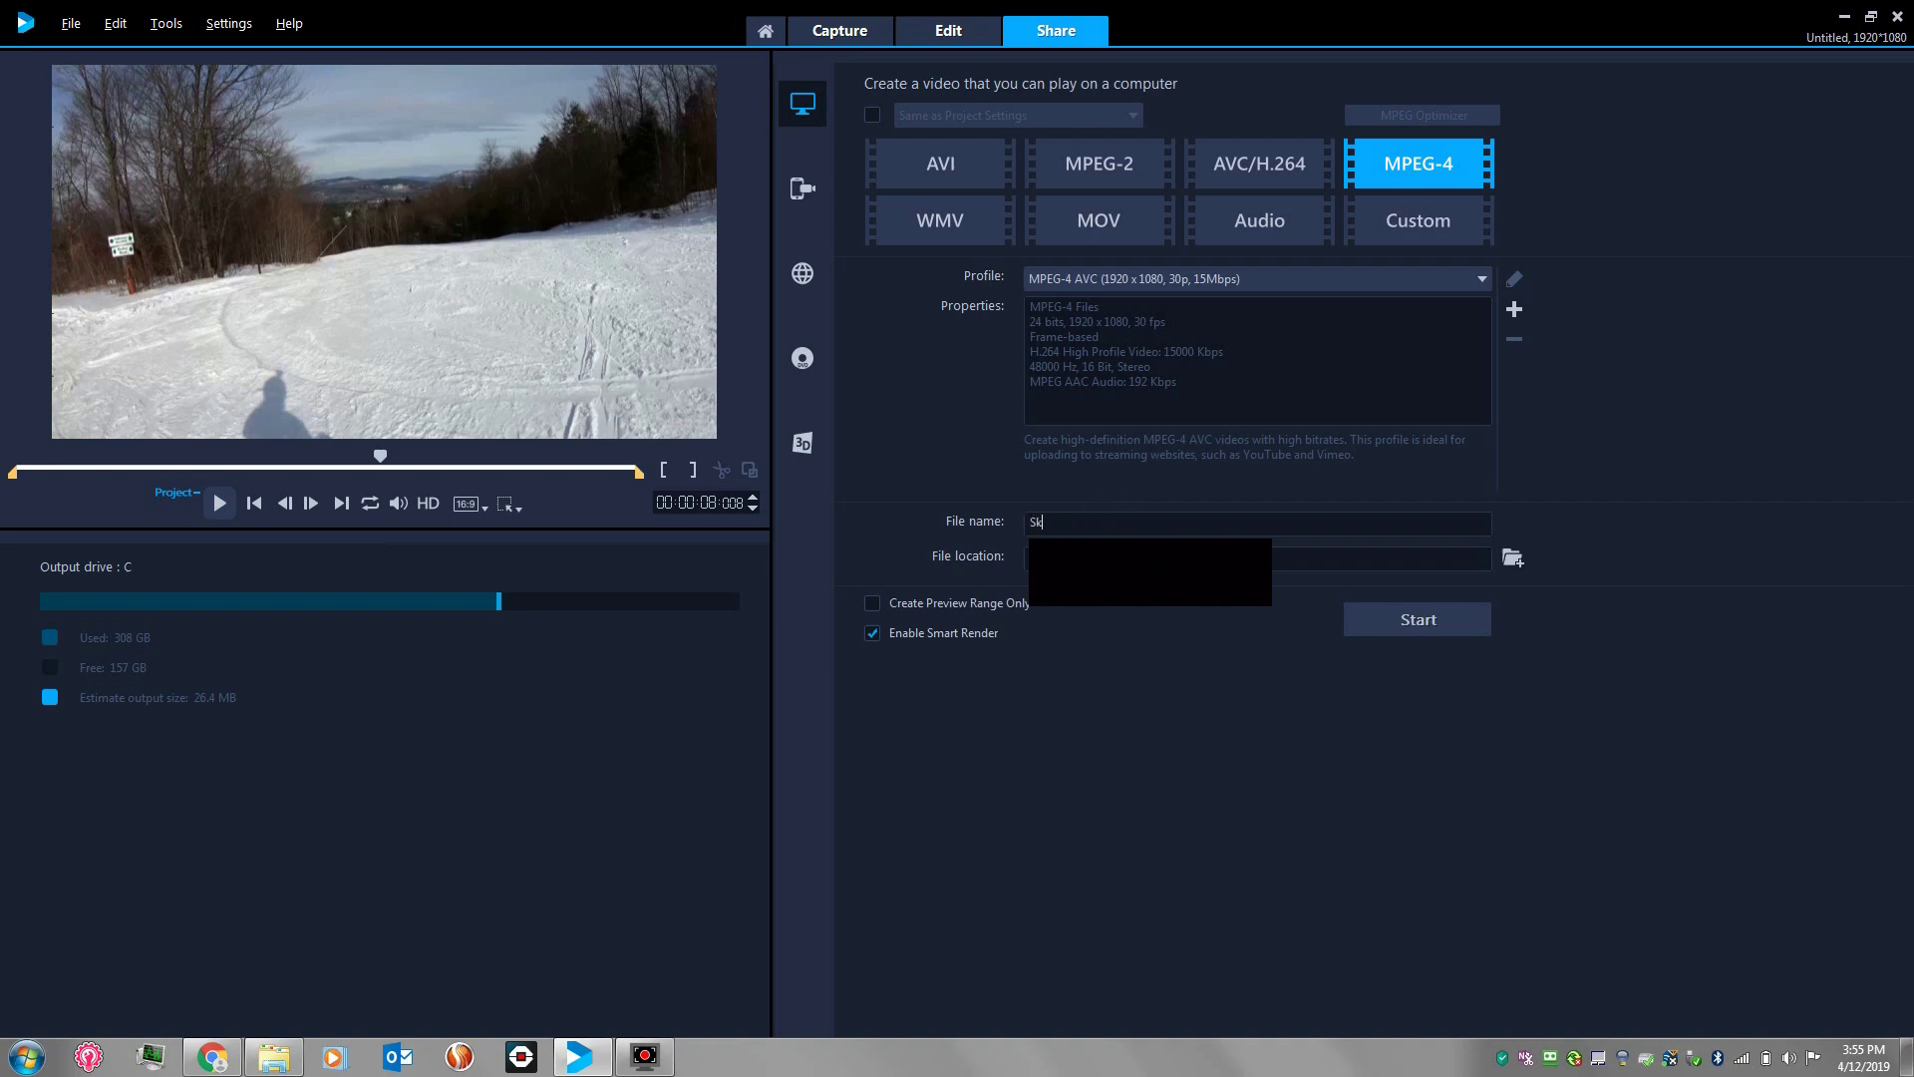